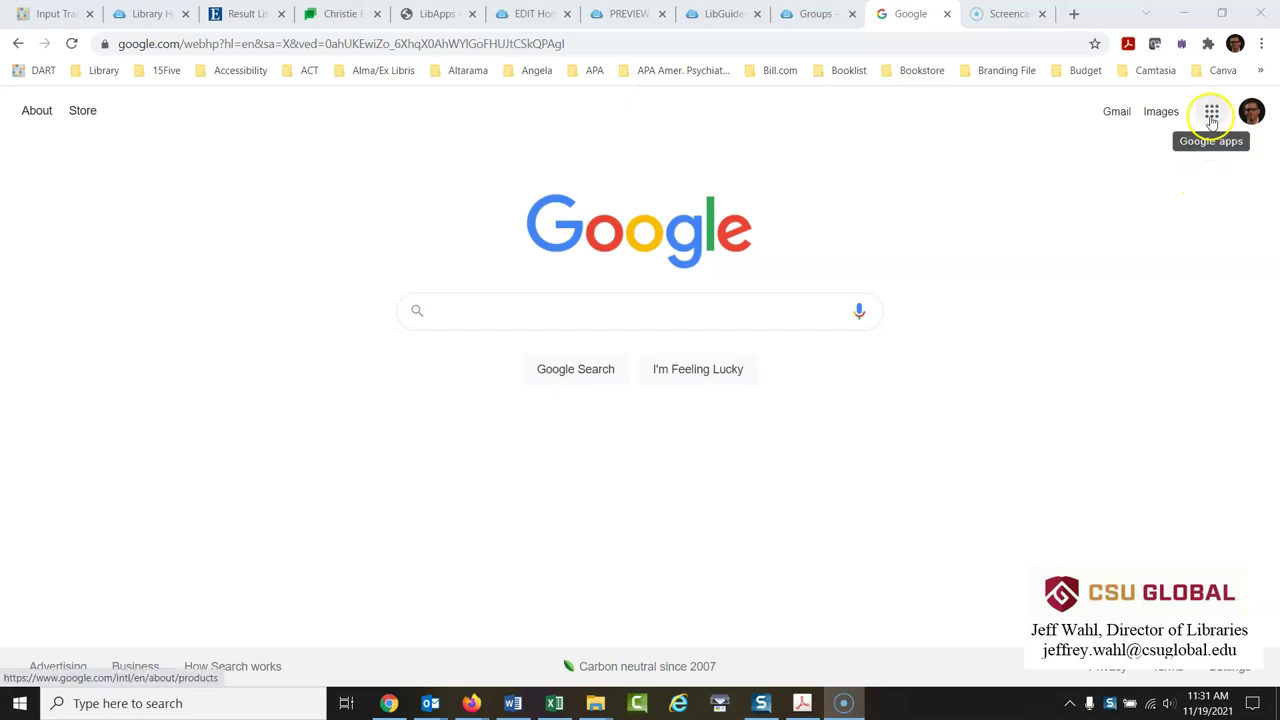
# Open Google Docs from the apps grid and create a new blank document.
pyautogui.click(1212, 116)
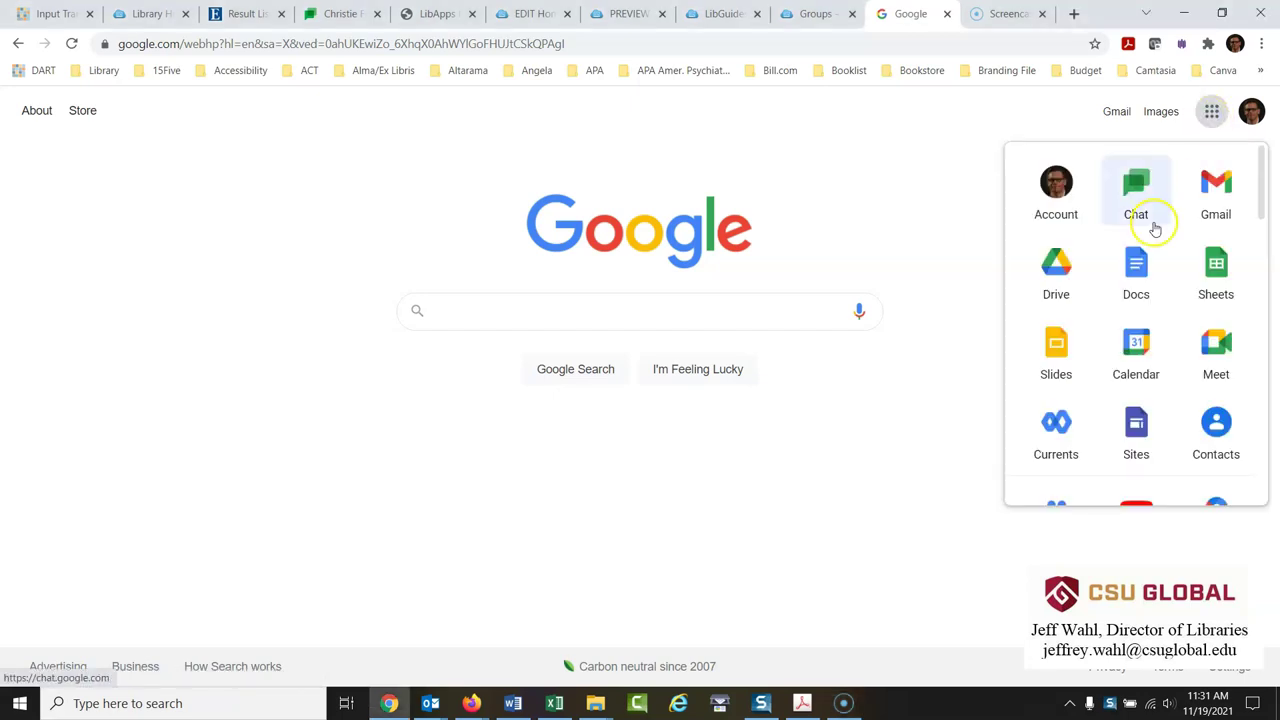
pyautogui.click(1141, 268)
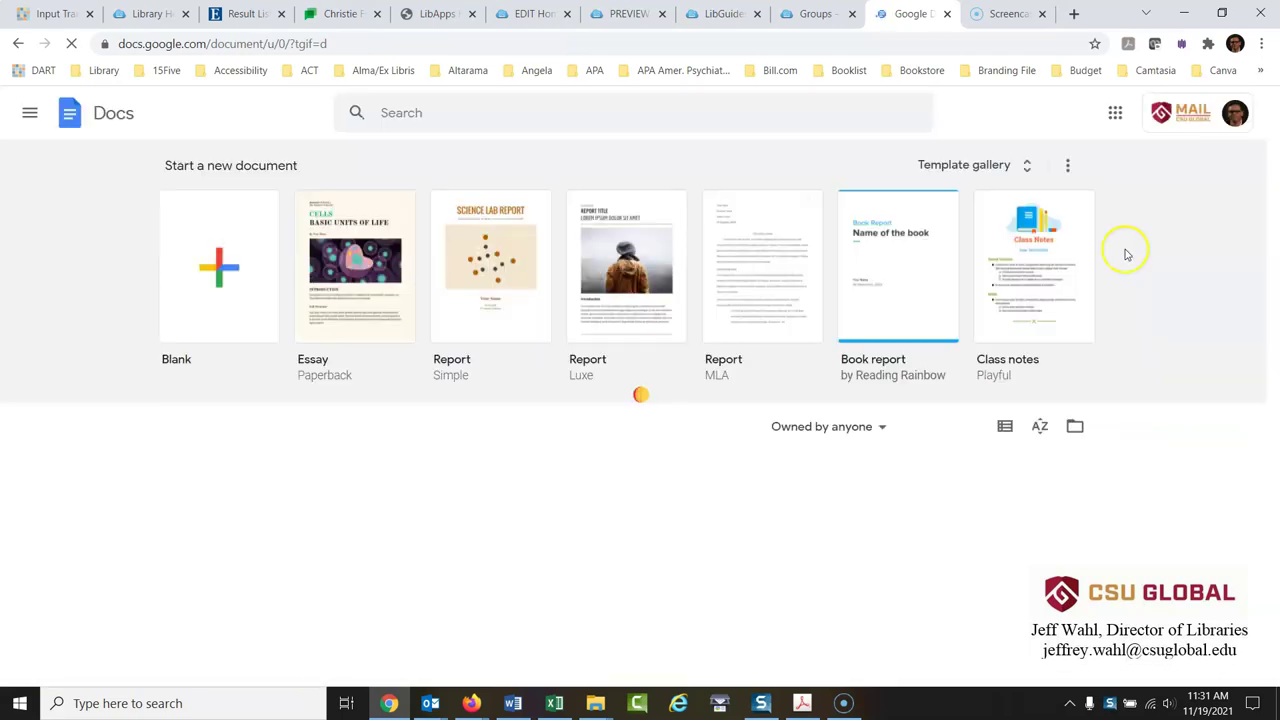
pyautogui.click(245, 230)
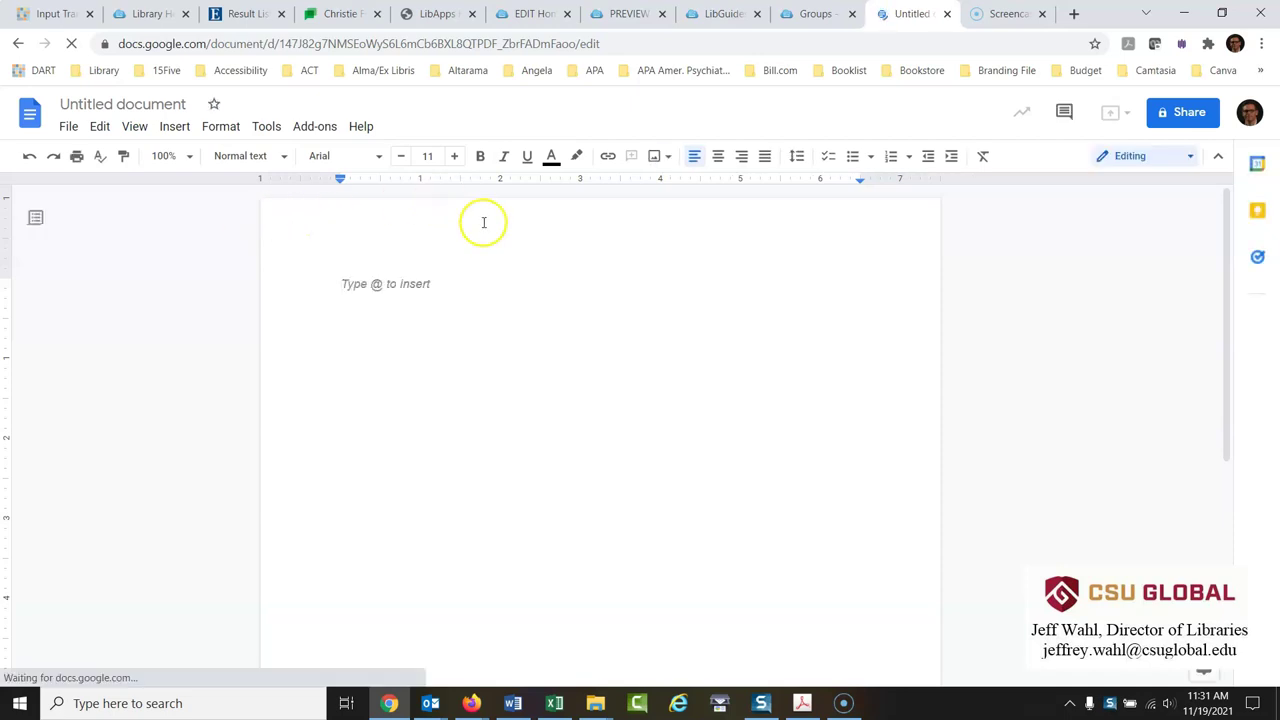
# Rename the untitled document to 'My Sample Paper APA'.
pyautogui.click(157, 103)
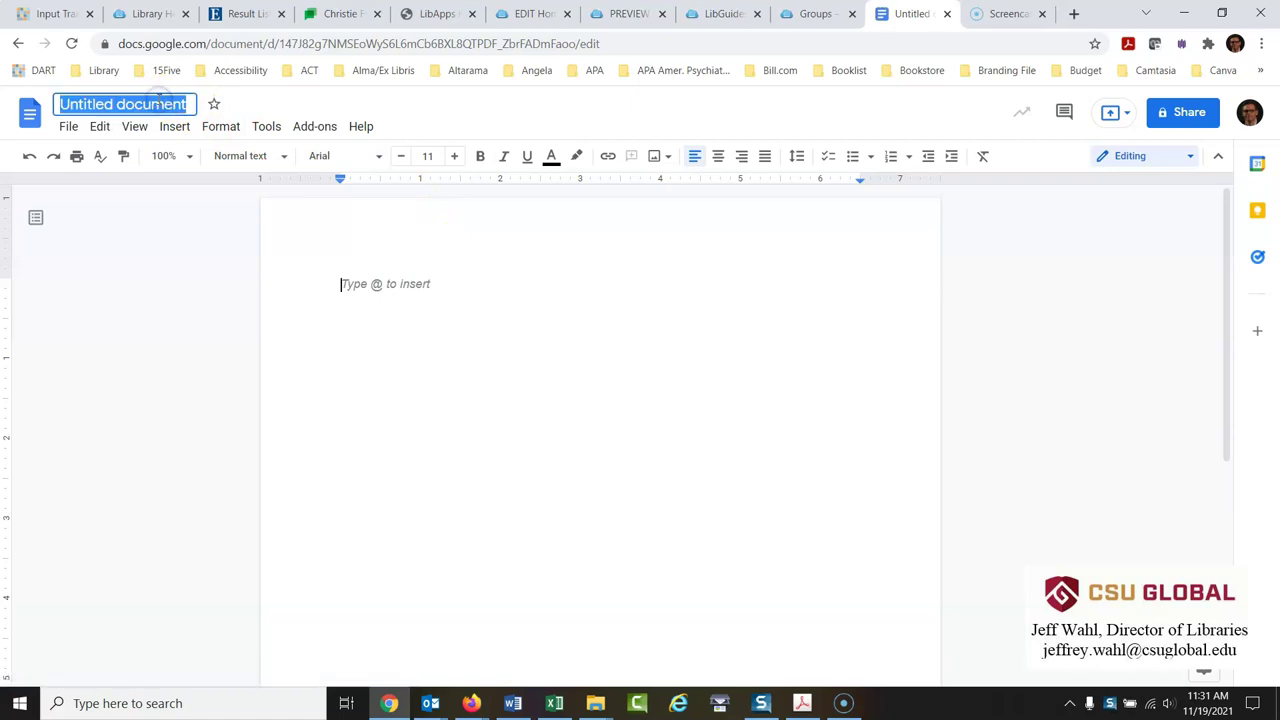
pyautogui.write('My')
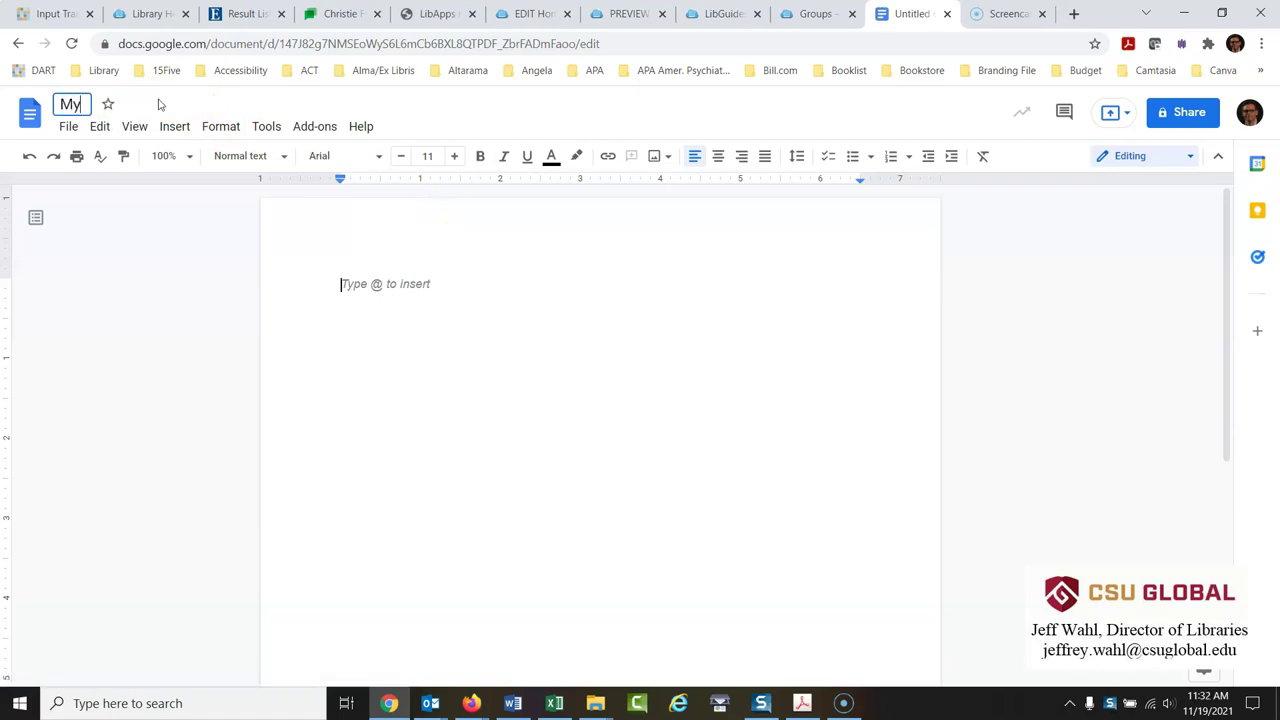
pyautogui.write(' Sample P')
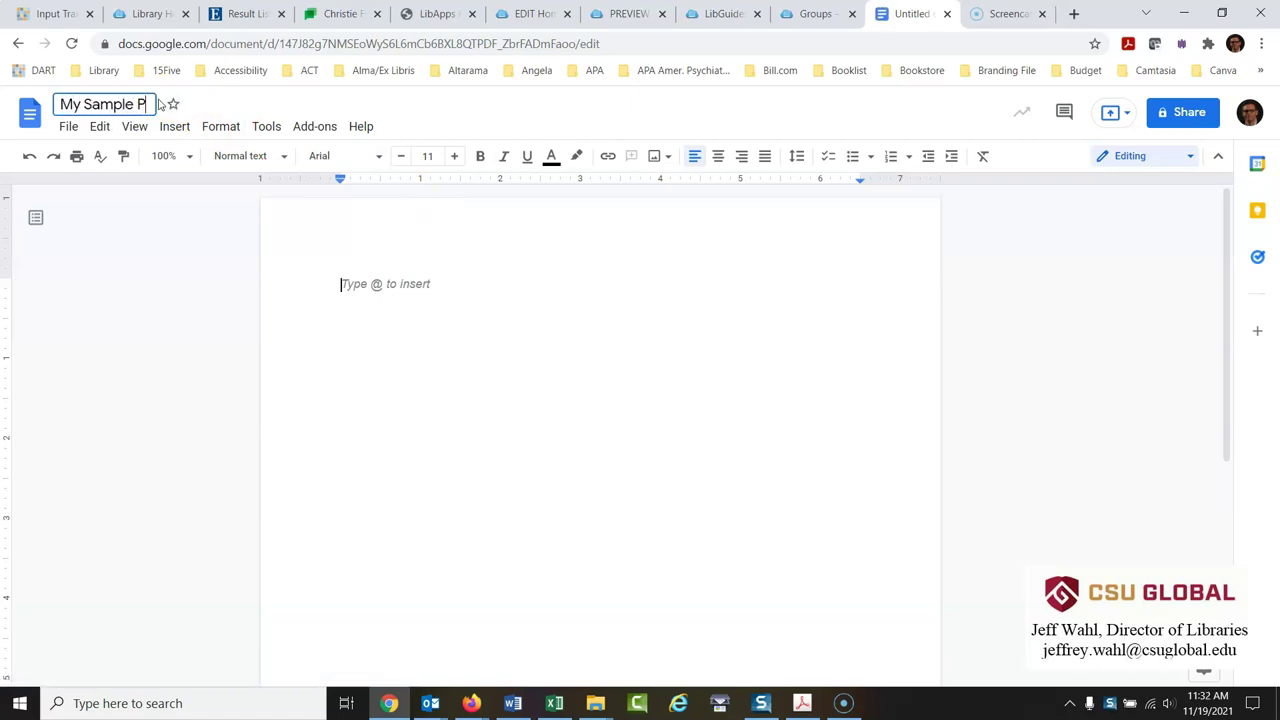
pyautogui.write('aper APA')
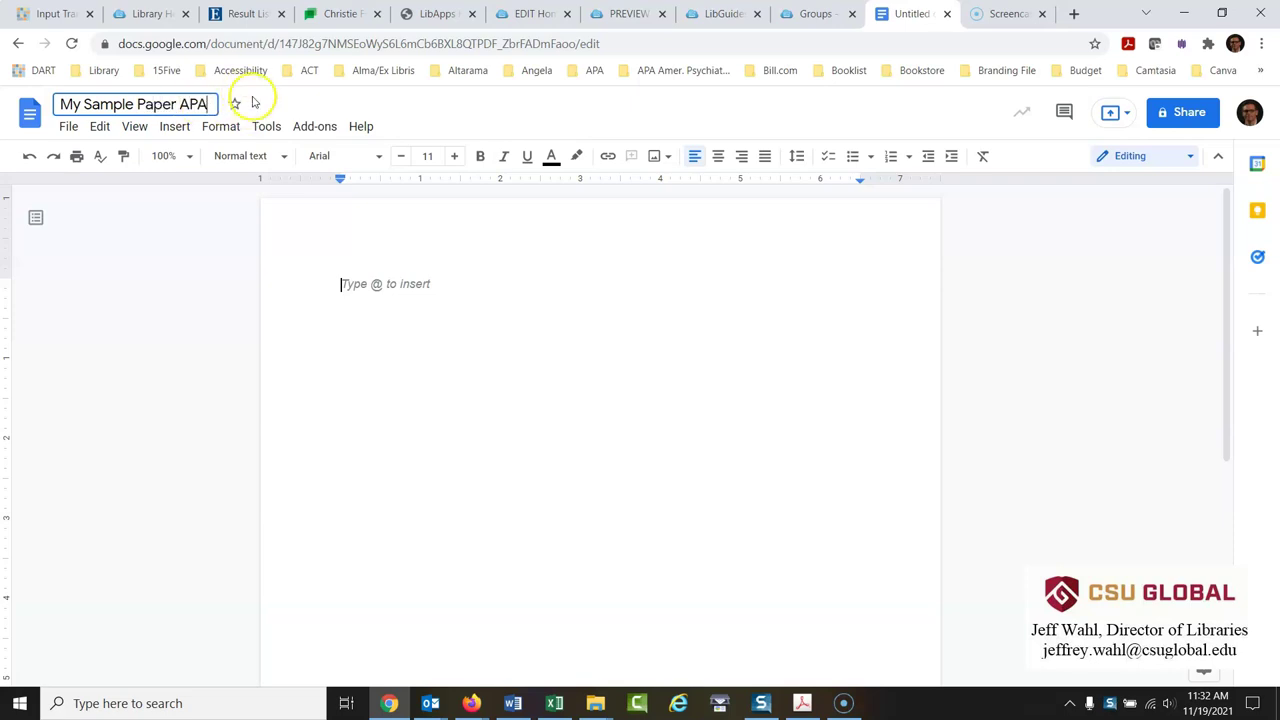
# Set the font to Times New Roman at size 12.
pyautogui.click(378, 158)
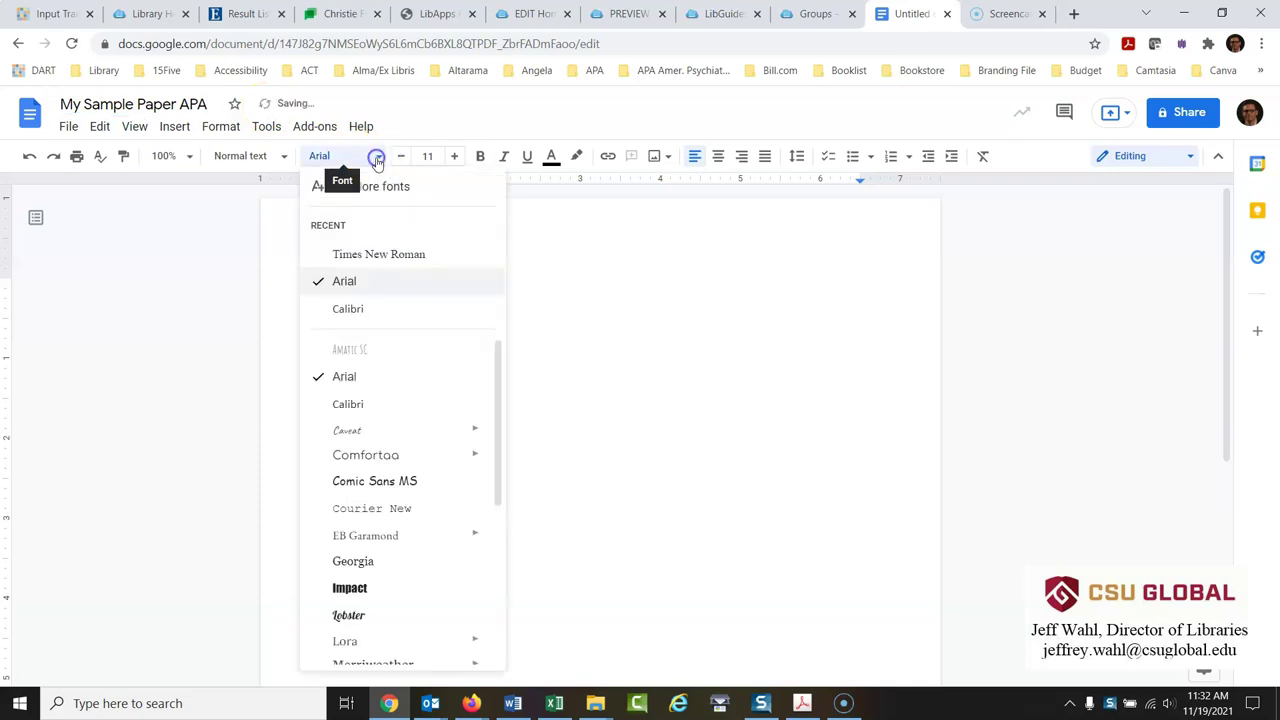
pyautogui.click(366, 252)
pyautogui.click(456, 158)
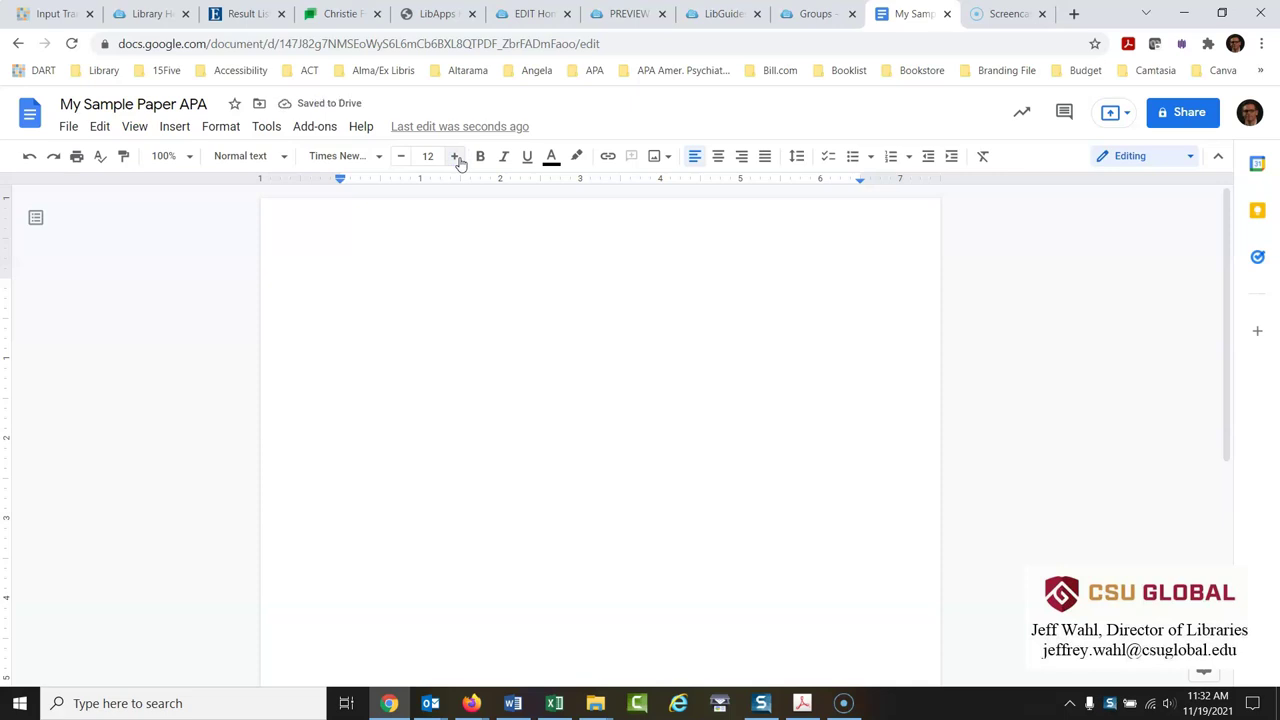
pyautogui.click(446, 240)
pyautogui.click(803, 258)
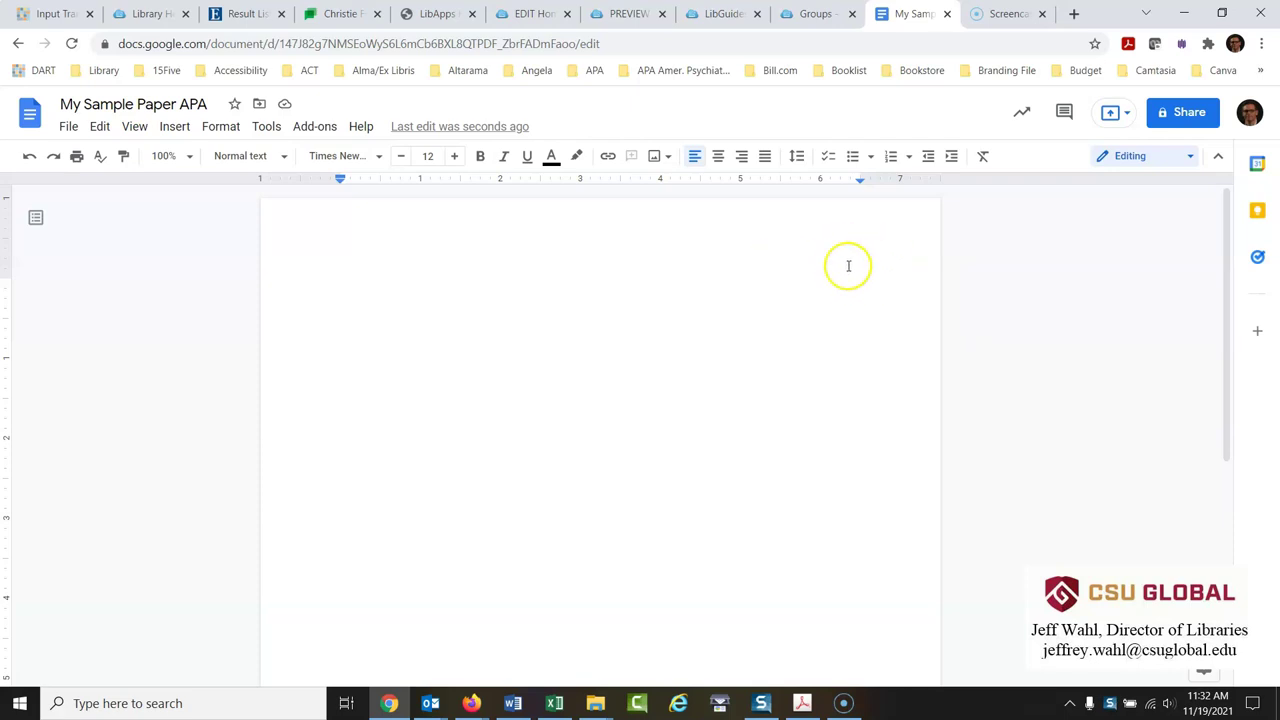
# Insert page numbers in the top-right of the header, then return to the body.
pyautogui.click(176, 127)
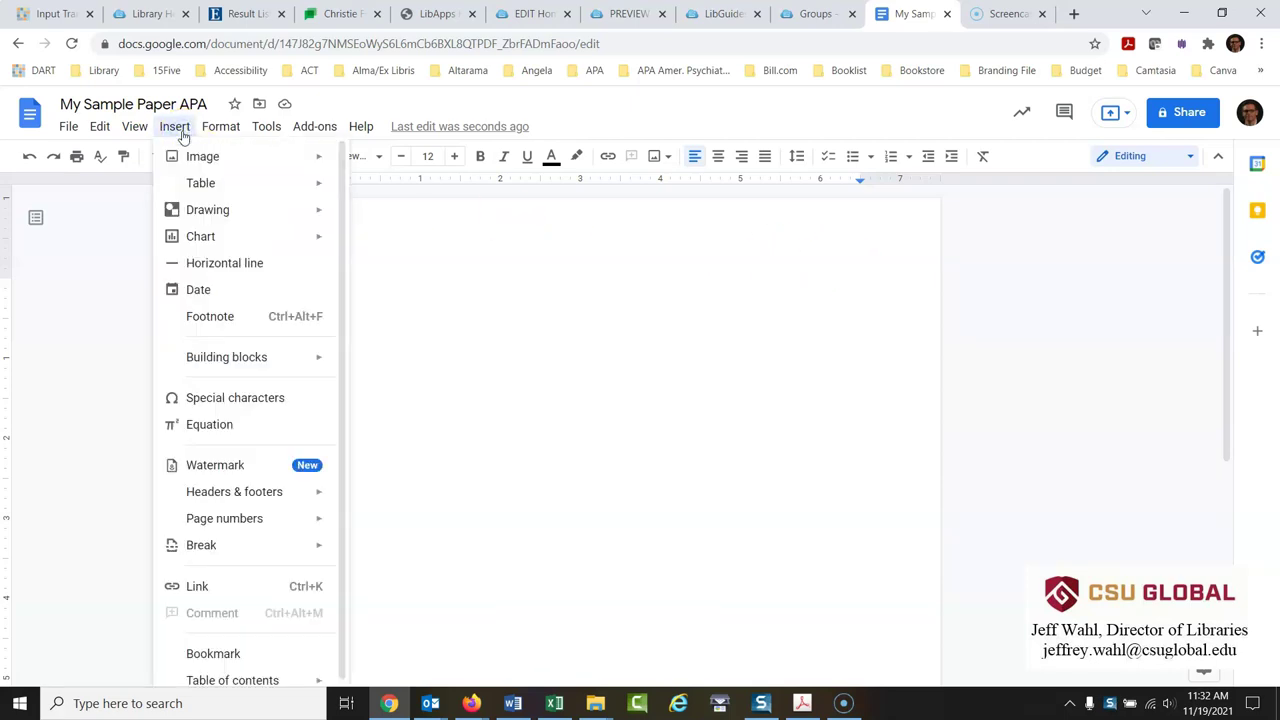
pyautogui.moveTo(243, 518)
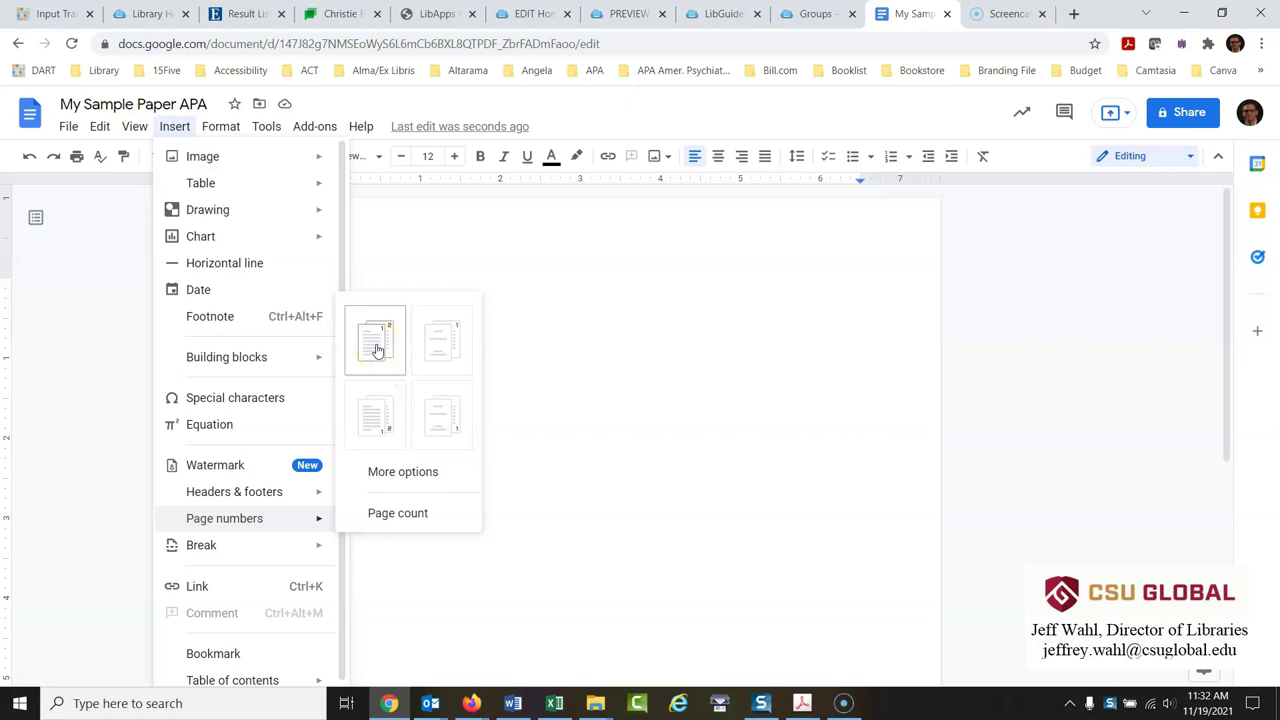
pyautogui.click(377, 343)
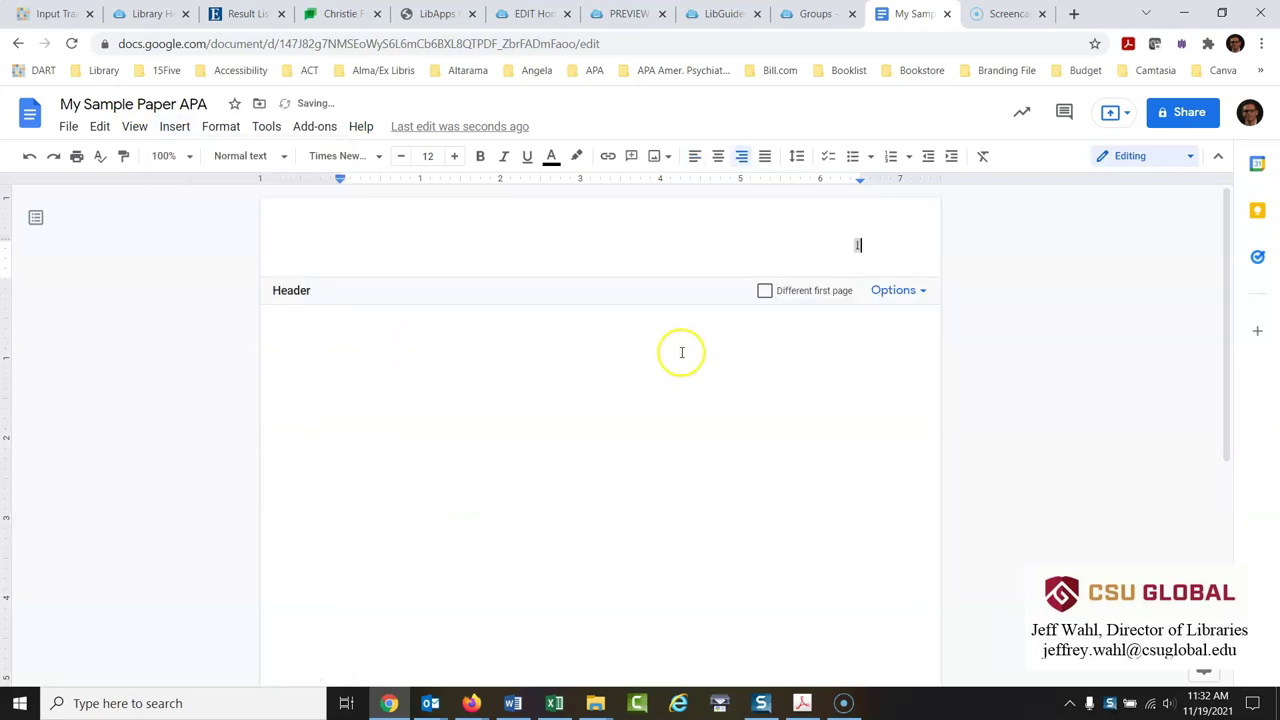
pyautogui.click(875, 363)
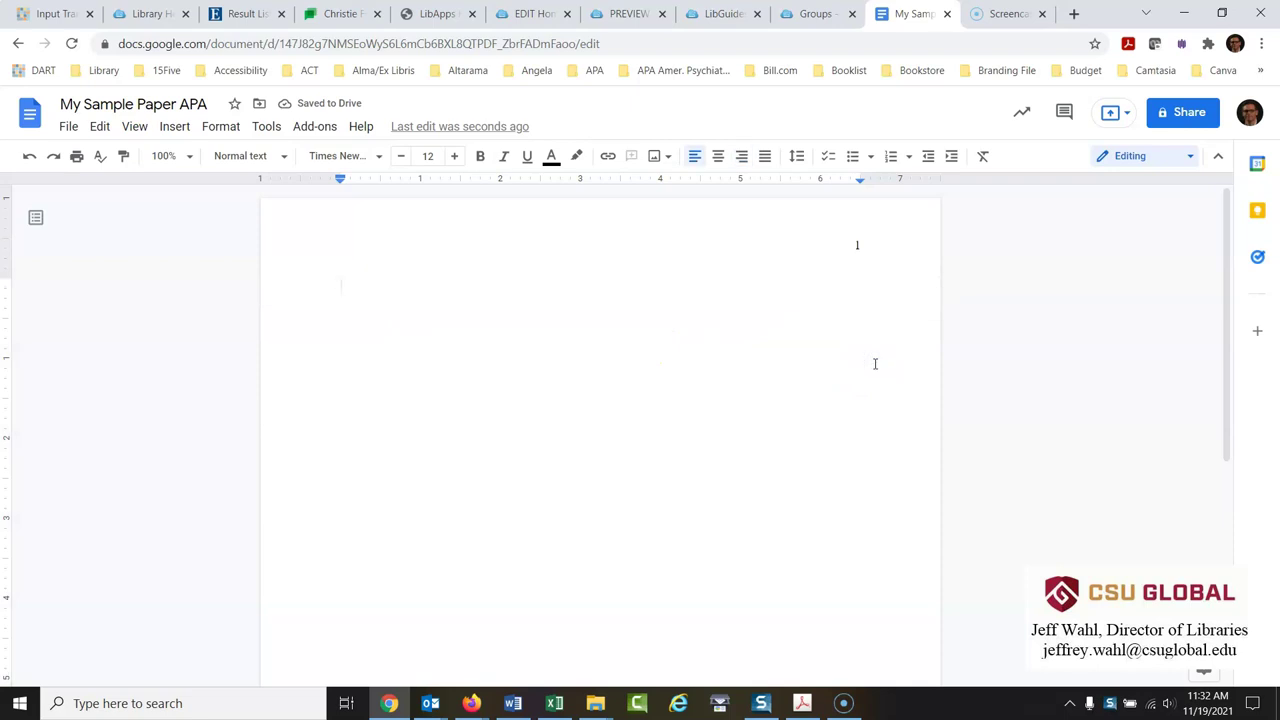
# Set line spacing to Double via Format > Line & paragraph spacing.
pyautogui.click(216, 130)
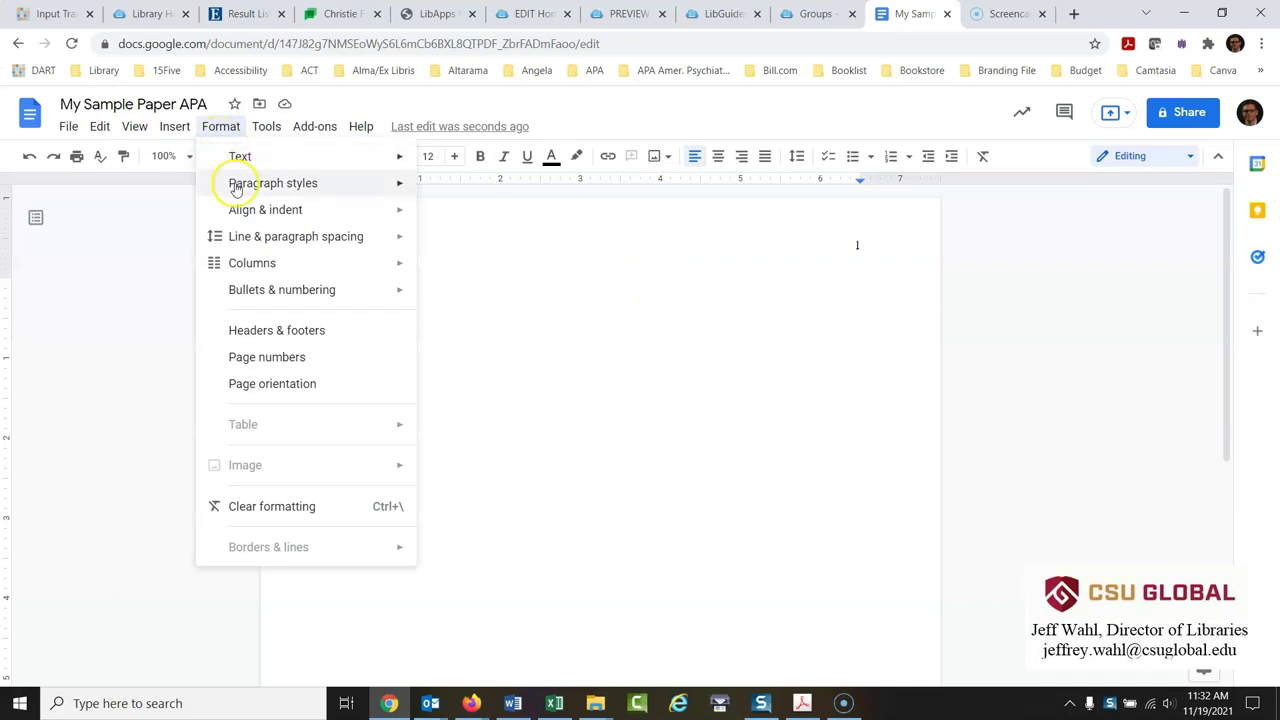
pyautogui.moveTo(250, 240)
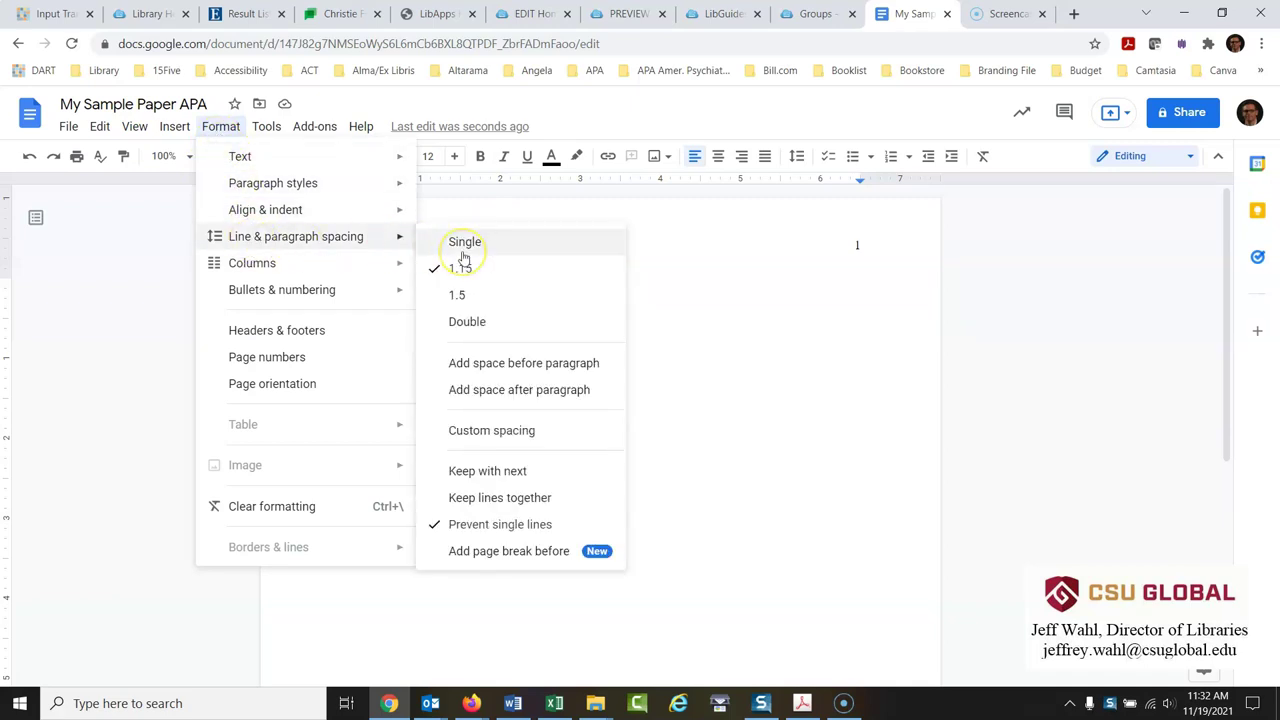
pyautogui.click(467, 322)
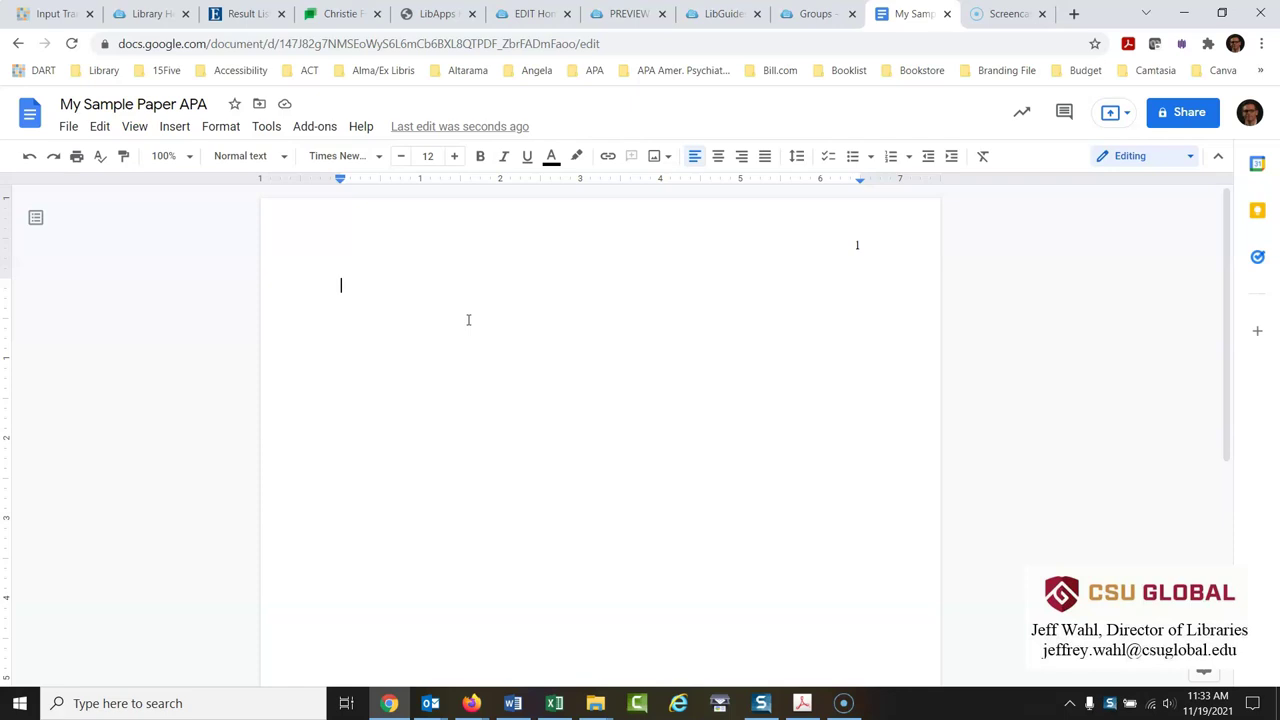
# Type the bold, centred title 'The Title of My Paper' a few lines down, then turn bold off.
pyautogui.press('Return')
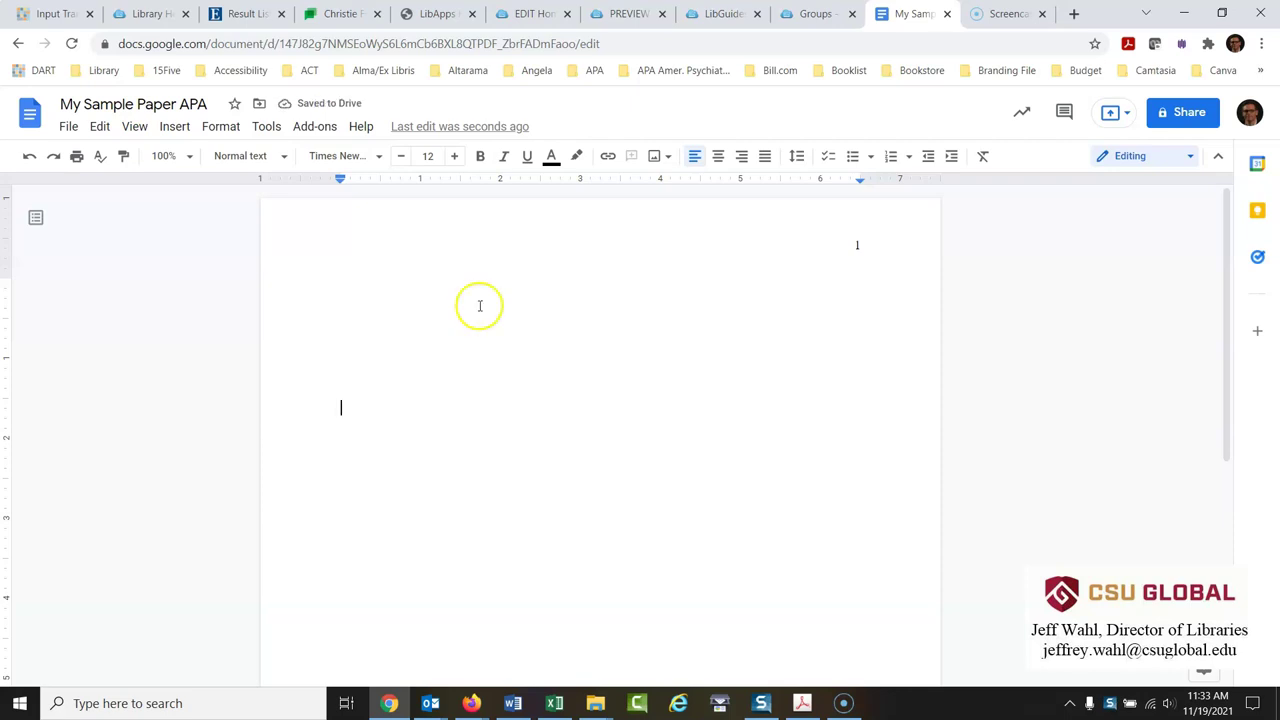
pyautogui.click(717, 163)
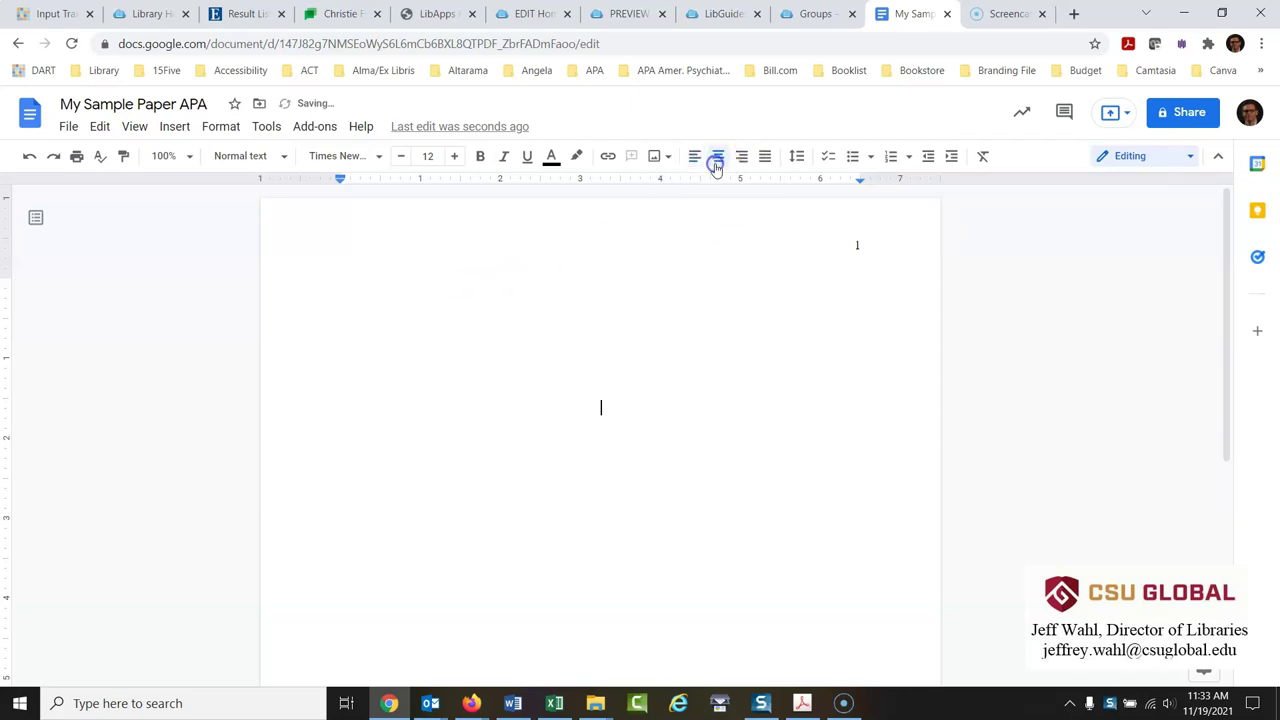
pyautogui.click(480, 160)
pyautogui.write('The title')
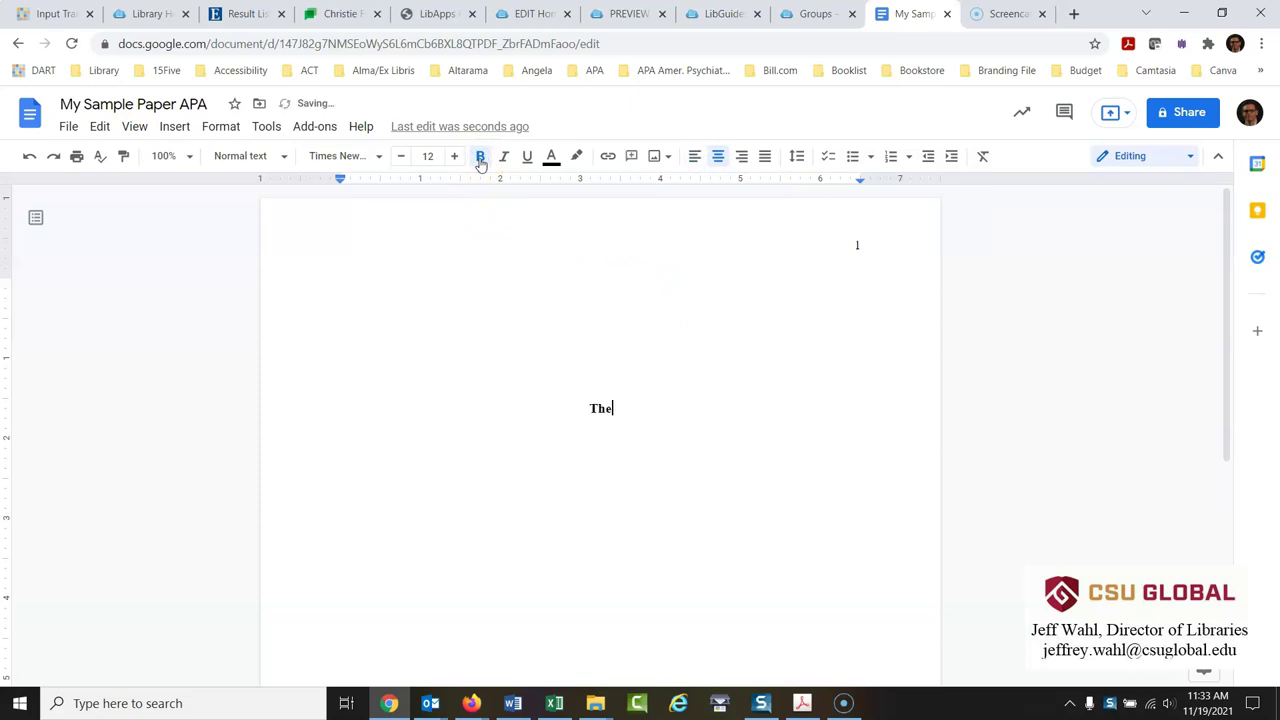
pyautogui.press('BackSpace')
pyautogui.press('BackSpace')
pyautogui.press('BackSpace')
pyautogui.press('BackSpace')
pyautogui.press('BackSpace')
pyautogui.write('Title of My Paper')
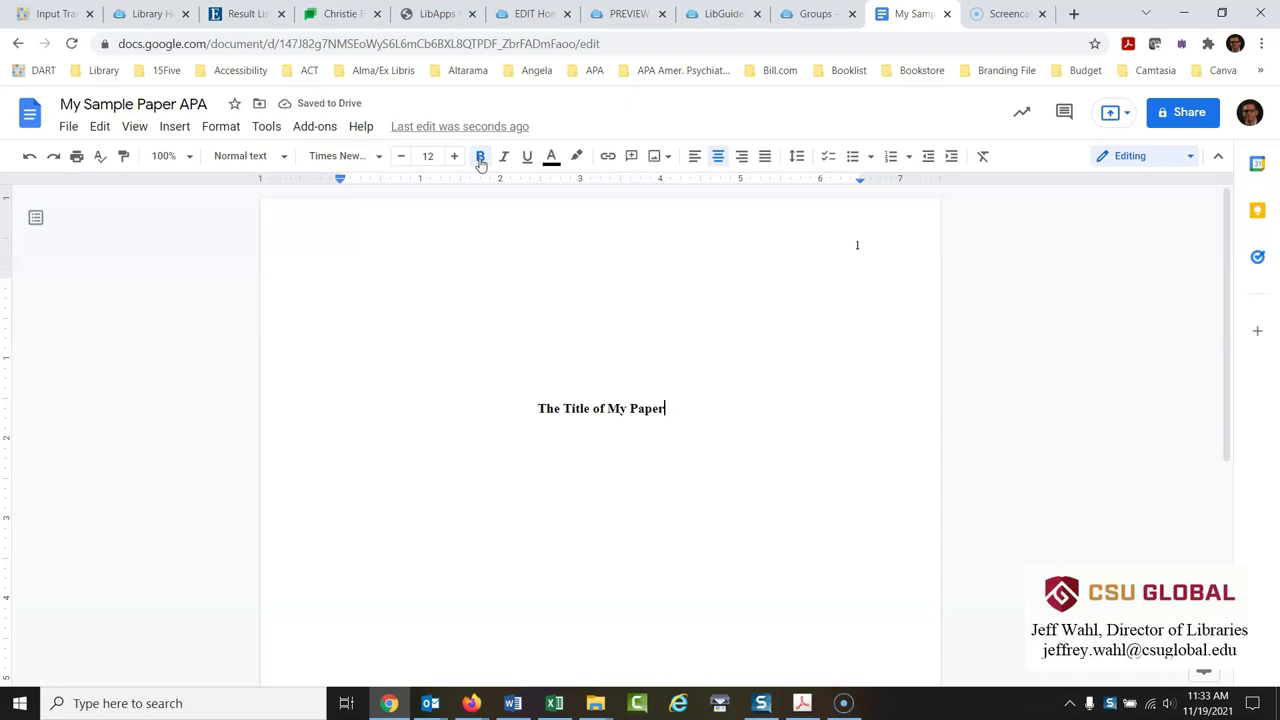
pyautogui.press('Return')
pyautogui.click(478, 163)
# Add lines for the author's name, Colorado State University Global, and HCM430: Population Health Management.
pyautogui.click(706, 283)
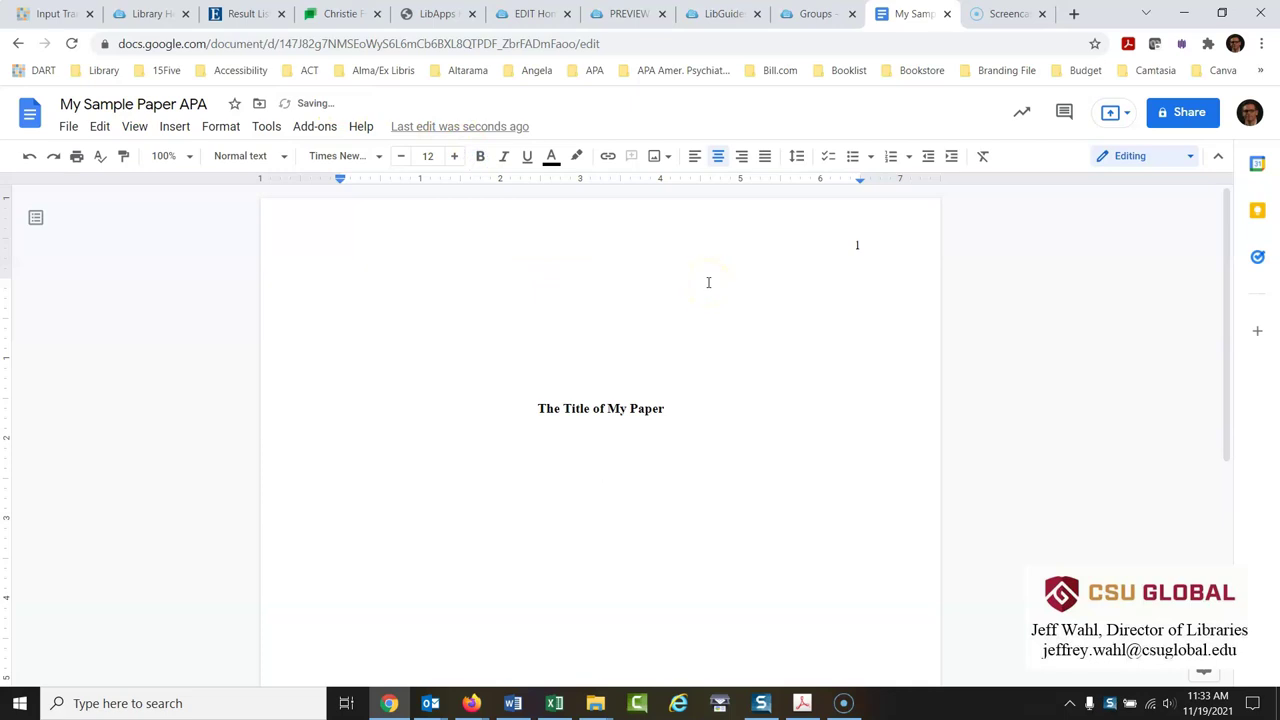
pyautogui.write('Jeffrey R. Wahl')
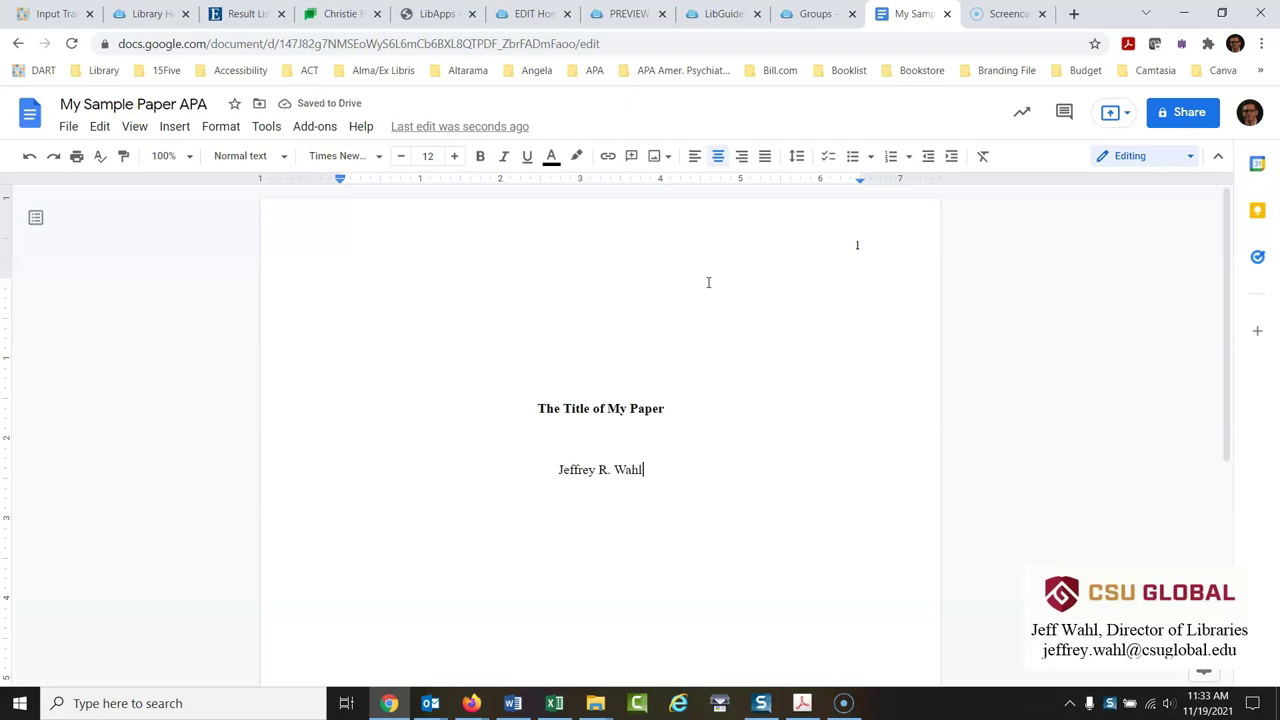
pyautogui.press('Return')
pyautogui.write('C')
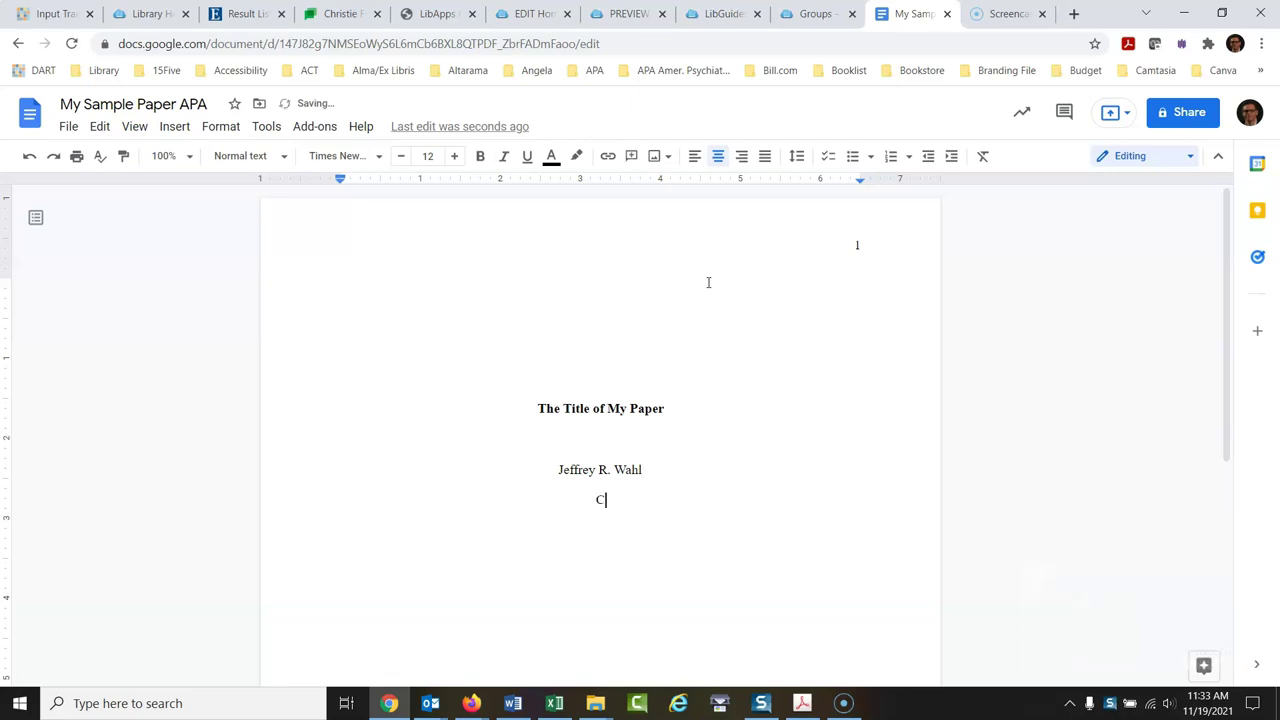
pyautogui.write('olorado State Univeristy')
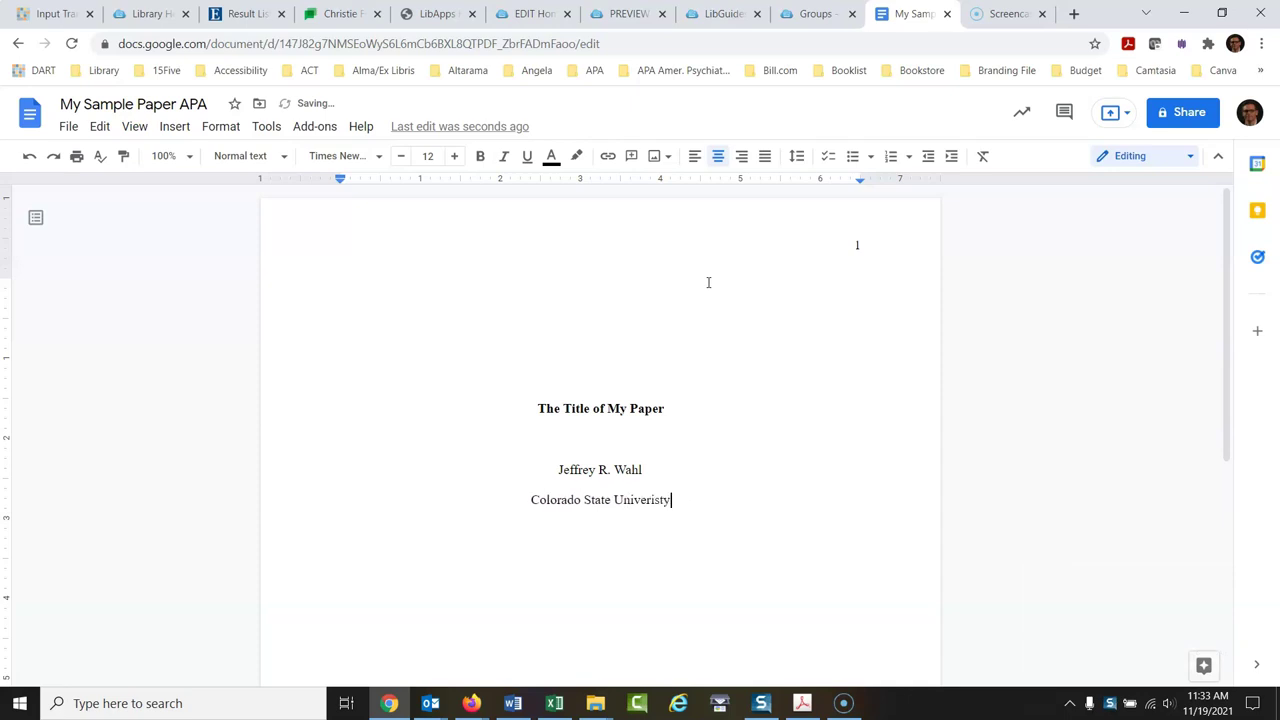
pyautogui.press('BackSpace')
pyautogui.press('BackSpace')
pyautogui.write('ity Global')
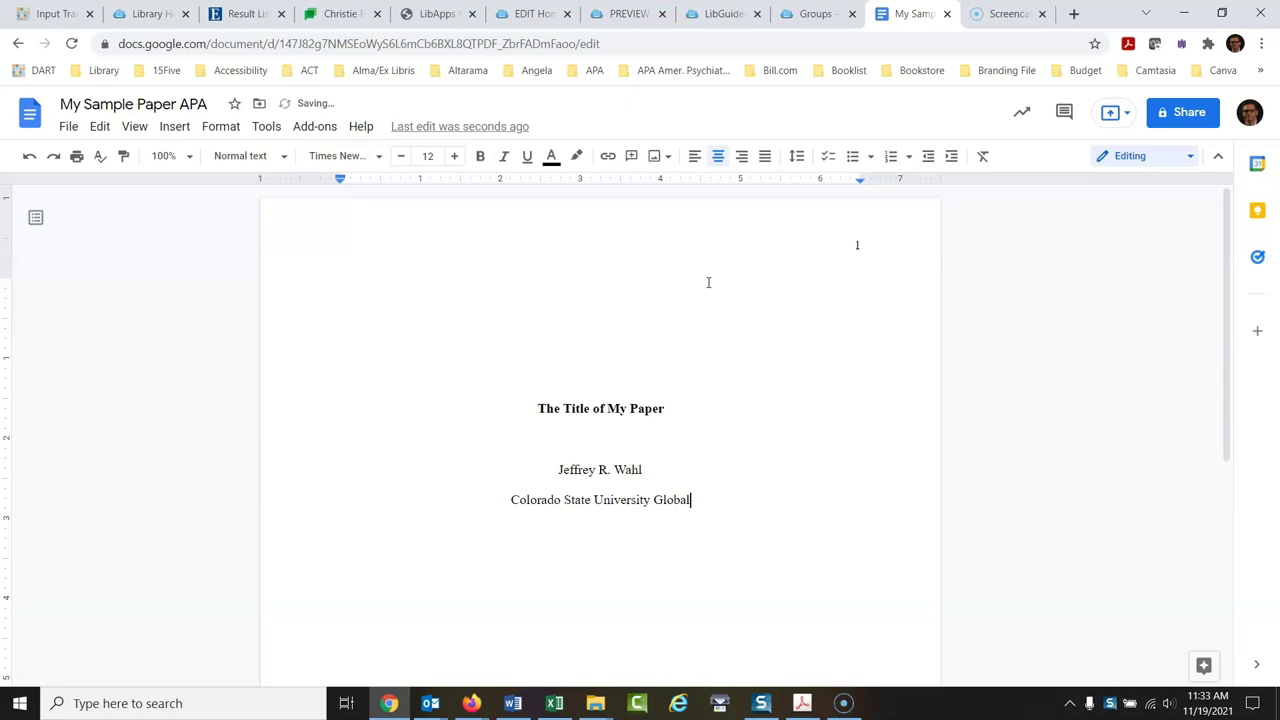
pyautogui.press('Return')
pyautogui.write('HCM:')
pyautogui.press('BackSpace')
pyautogui.write('430: Population')
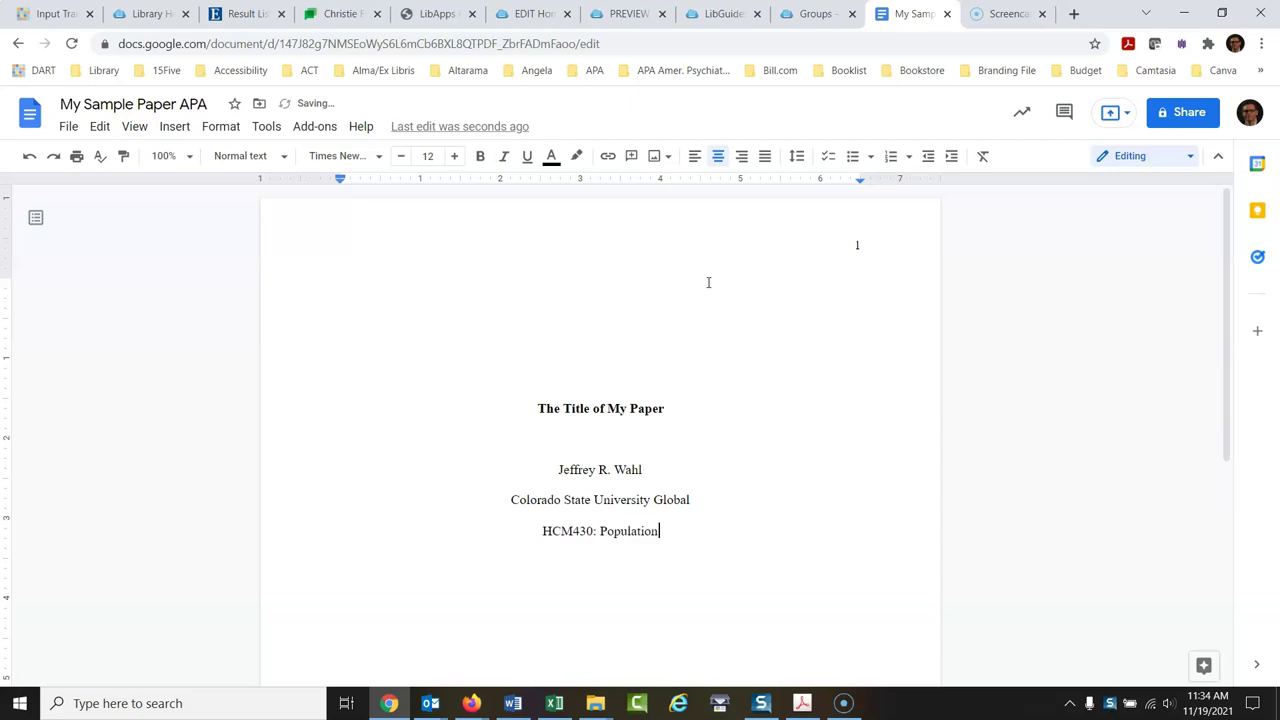
pyautogui.write(' Health mana')
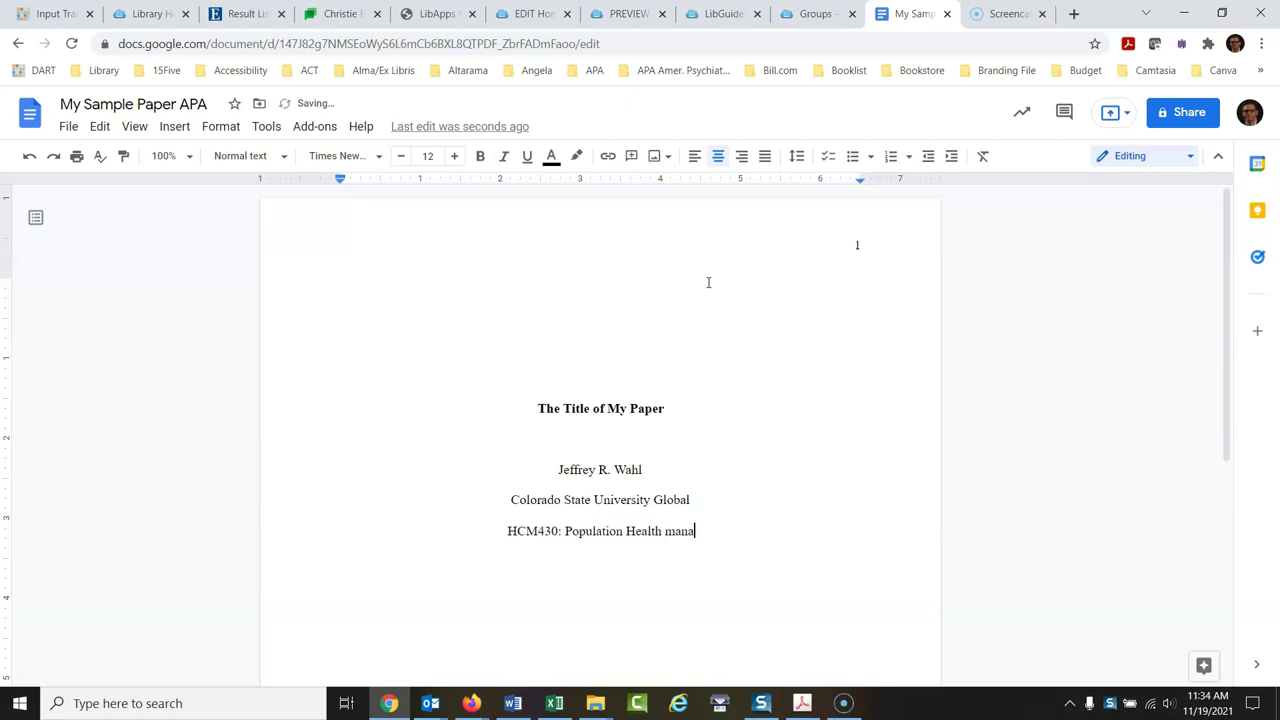
pyautogui.press('BackSpace')
pyautogui.press('BackSpace')
pyautogui.press('BackSpace')
pyautogui.press('BackSpace')
pyautogui.write('Mana')
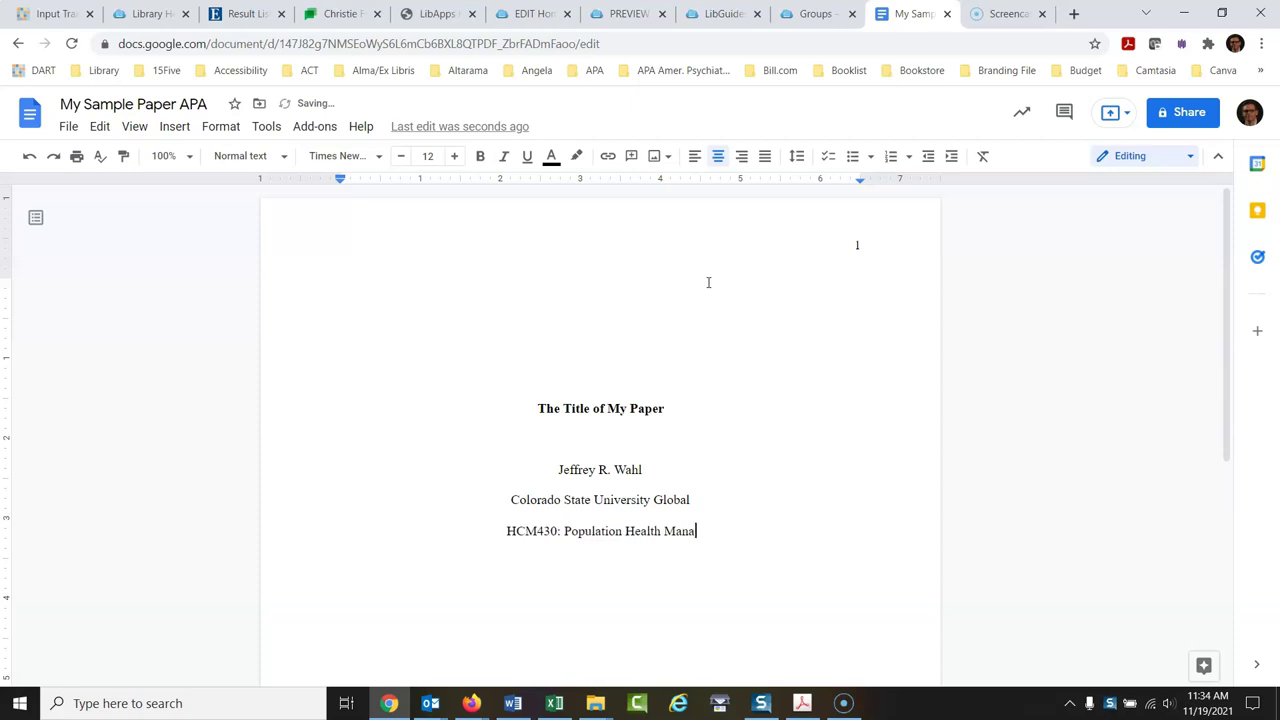
pyautogui.write('gement')
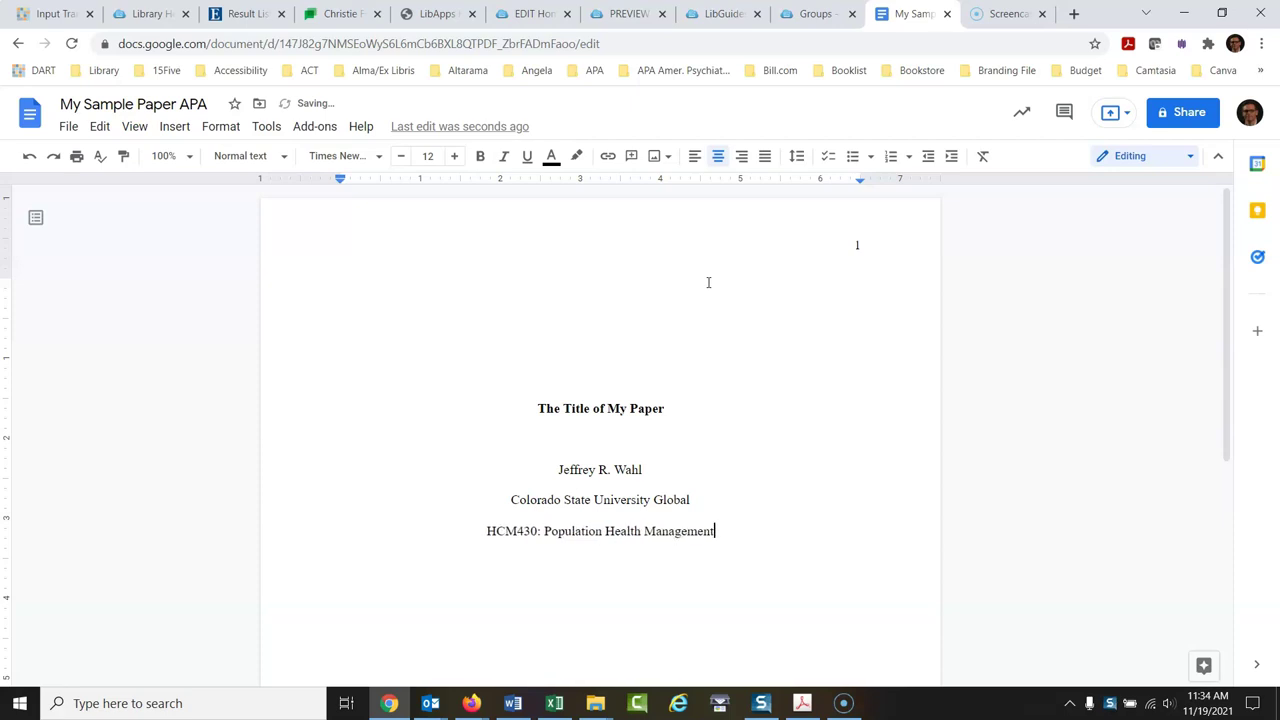
# Add the instructor's name and a November 19 date line, accepting the date suggestion.
pyautogui.press('Return')
pyautogui.write('Dr. John Smith')
pyautogui.press('Return')
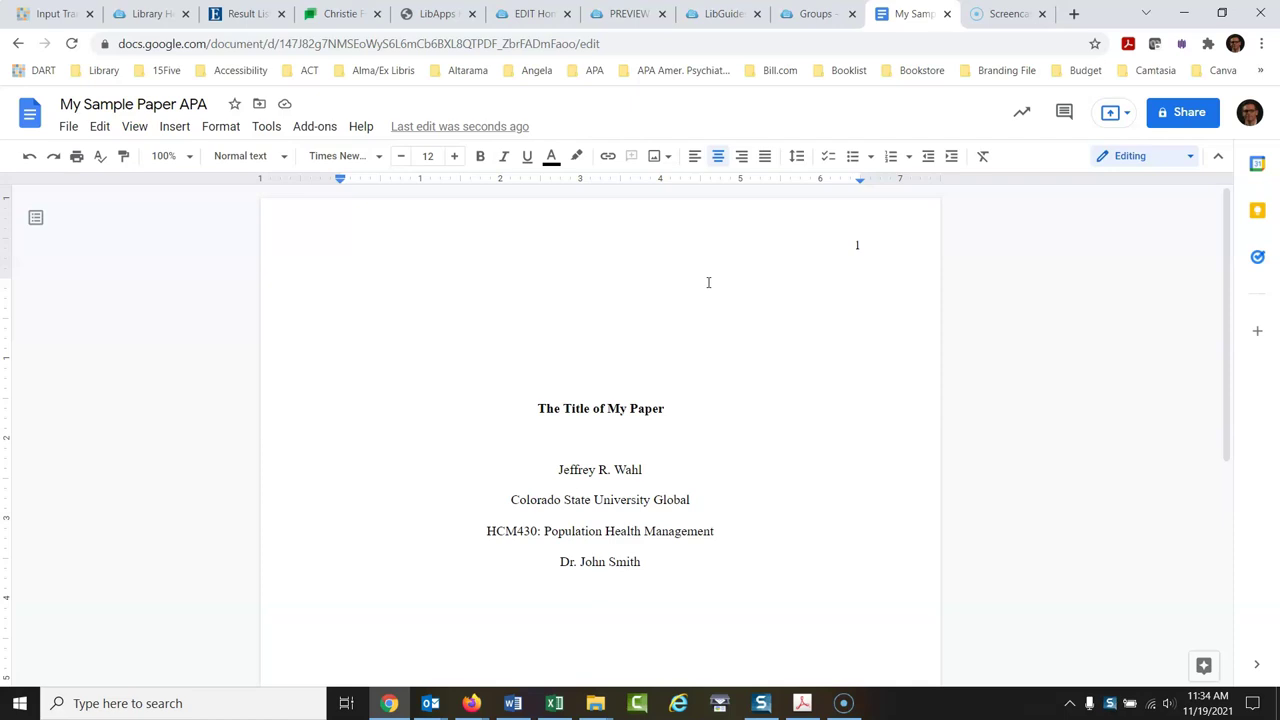
pyautogui.write('November')
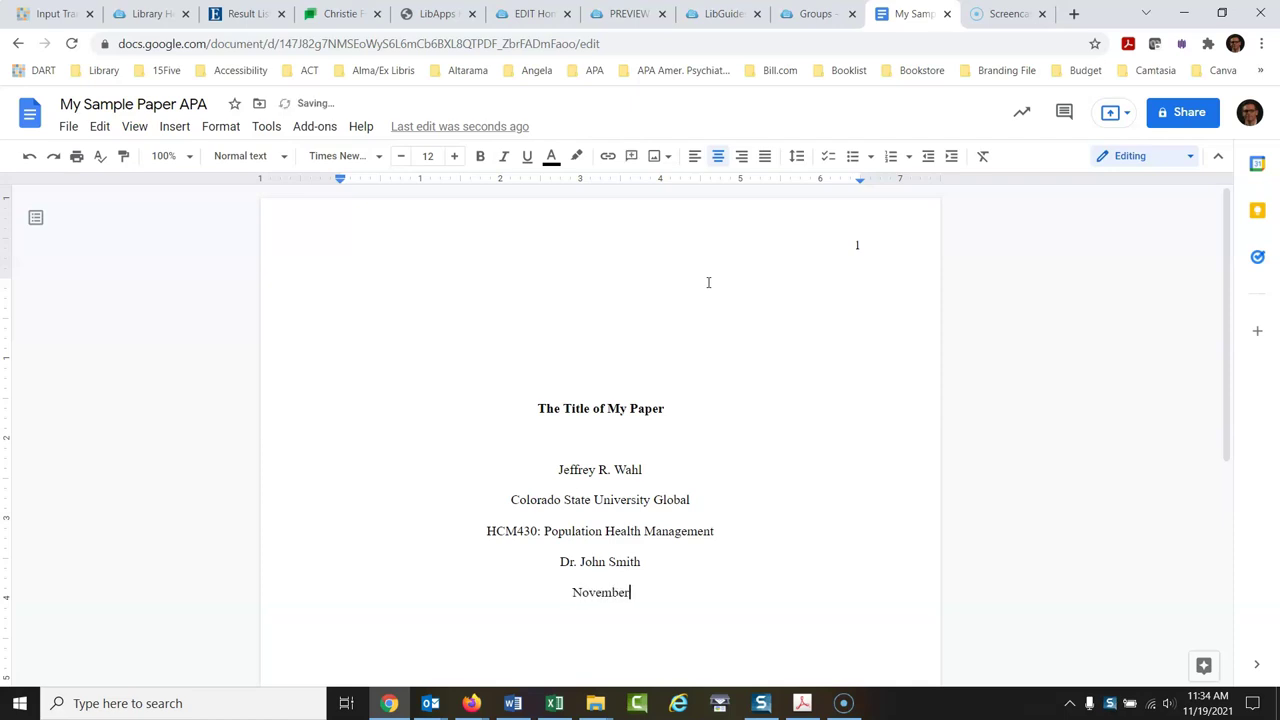
pyautogui.write(' 19,')
pyautogui.press('Tab')
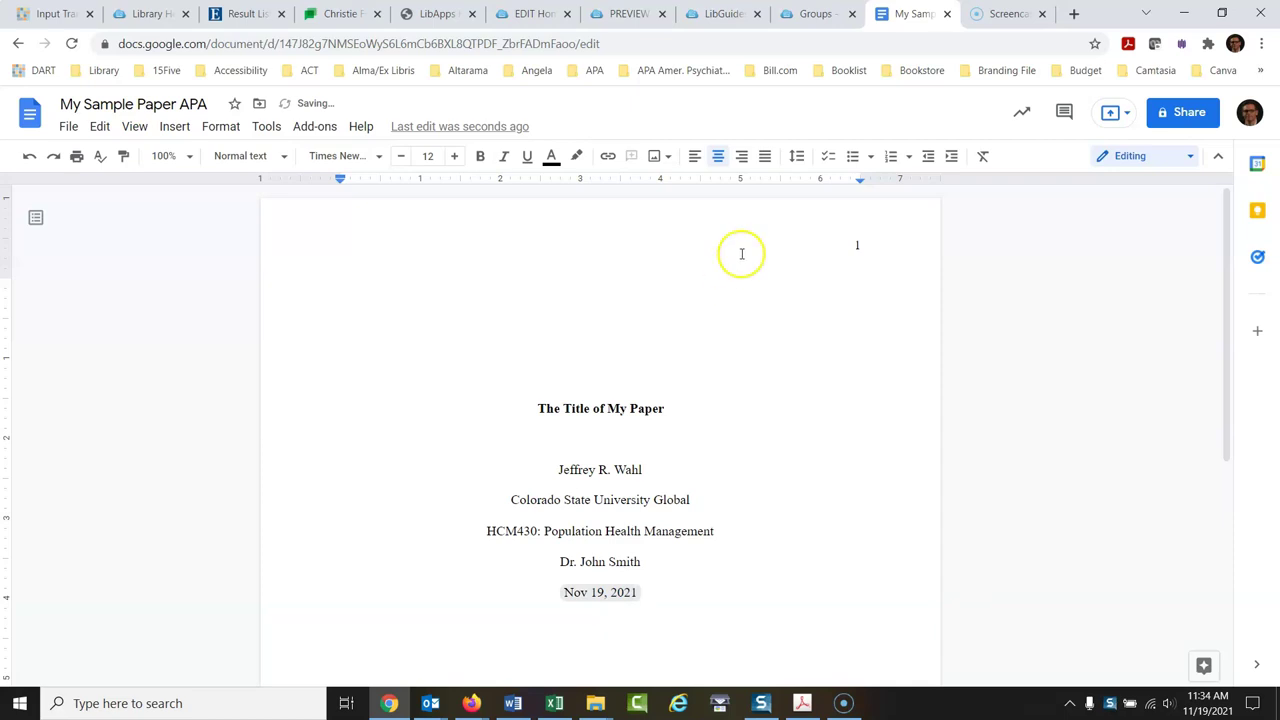
# Delete the date chip and type 'November 19, 2021' as plain text.
pyautogui.click(590, 596)
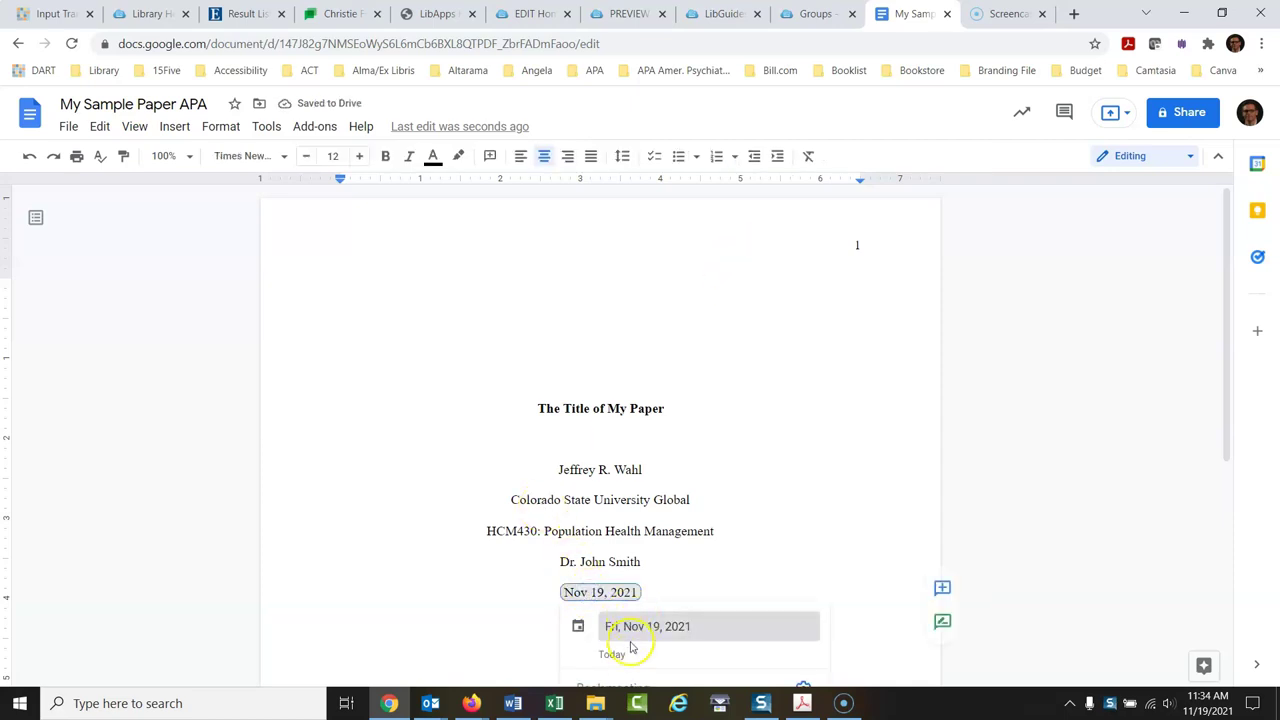
pyautogui.moveTo(1224, 402); pyautogui.dragTo(1227, 443)
pyautogui.click(680, 512)
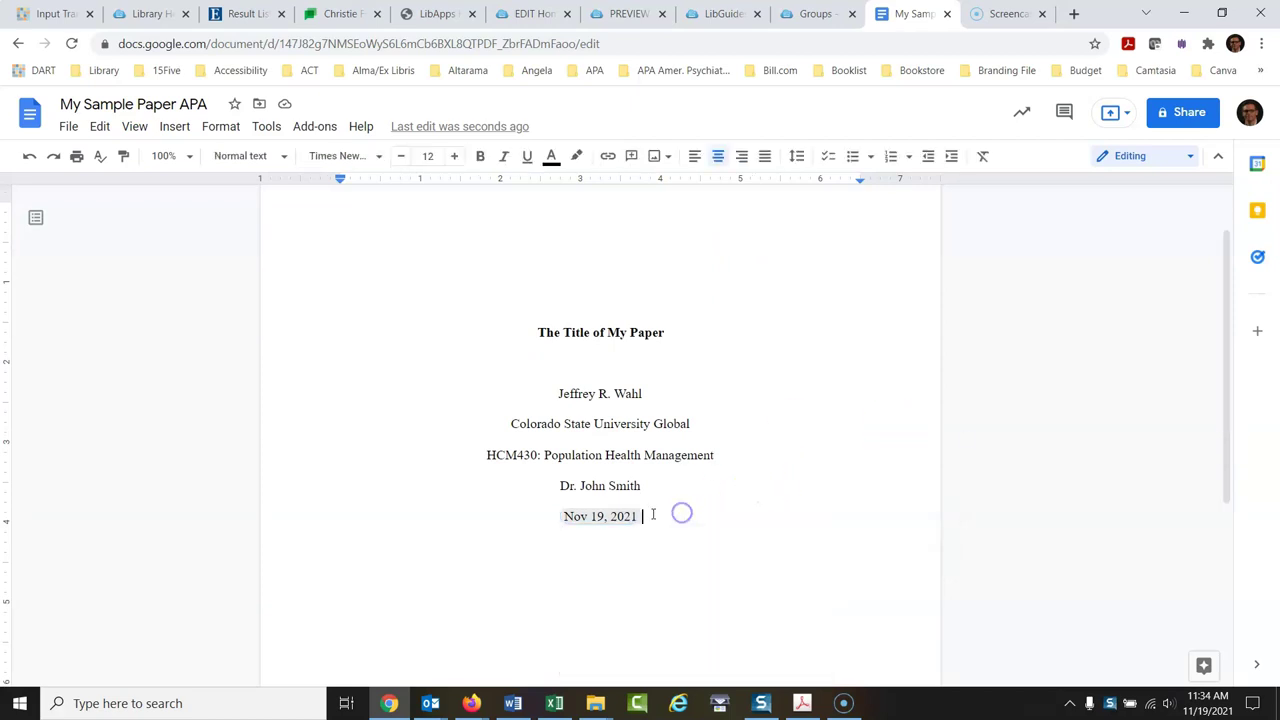
pyautogui.press('BackSpace')
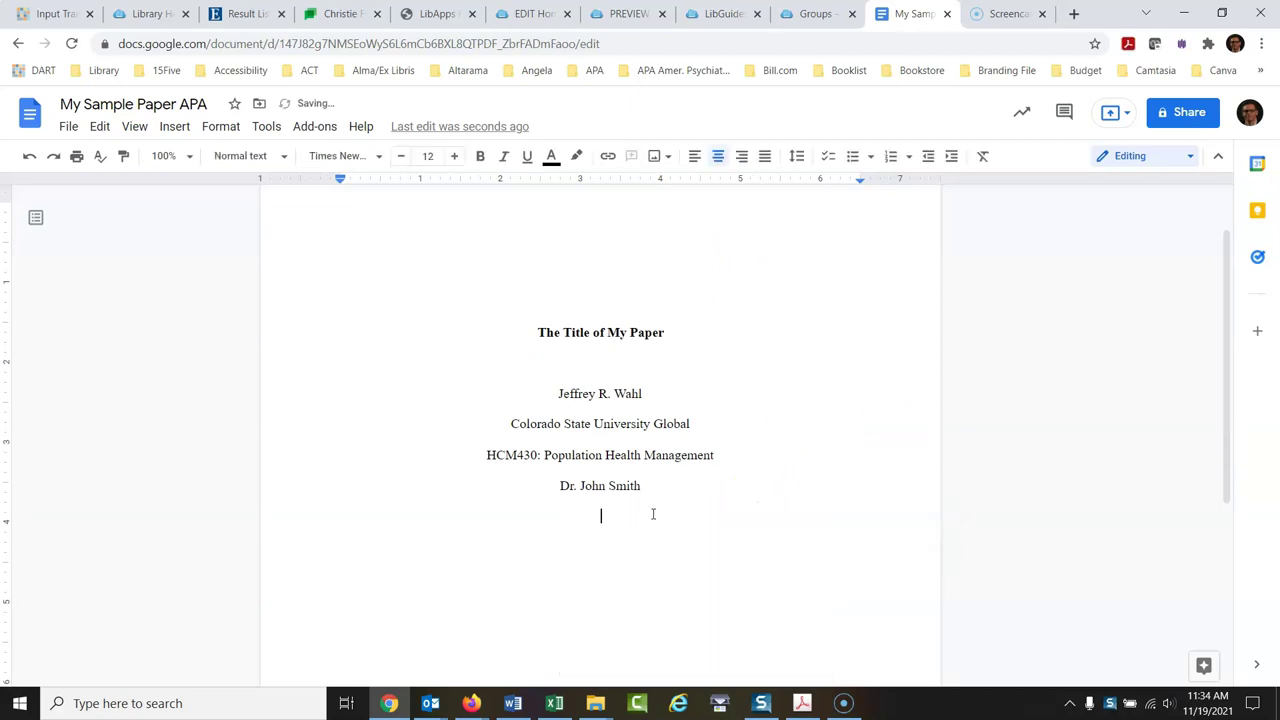
pyautogui.write('November 19, 2021')
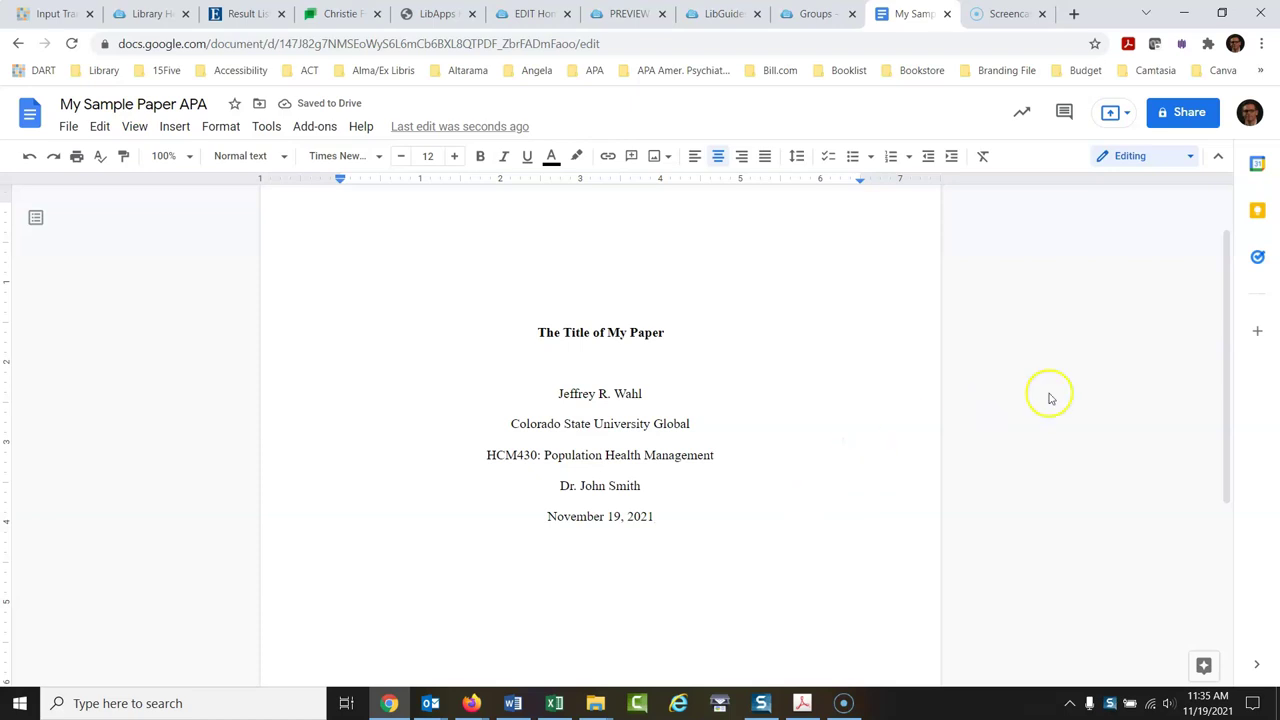
# Move down to page 2 and type the heading 'The Title of My Paper'.
pyautogui.moveTo(1226, 352)
pyautogui.mouseDown()
pyautogui.moveTo(1228, 292)
pyautogui.moveTo(1229, 343)
pyautogui.mouseUp()
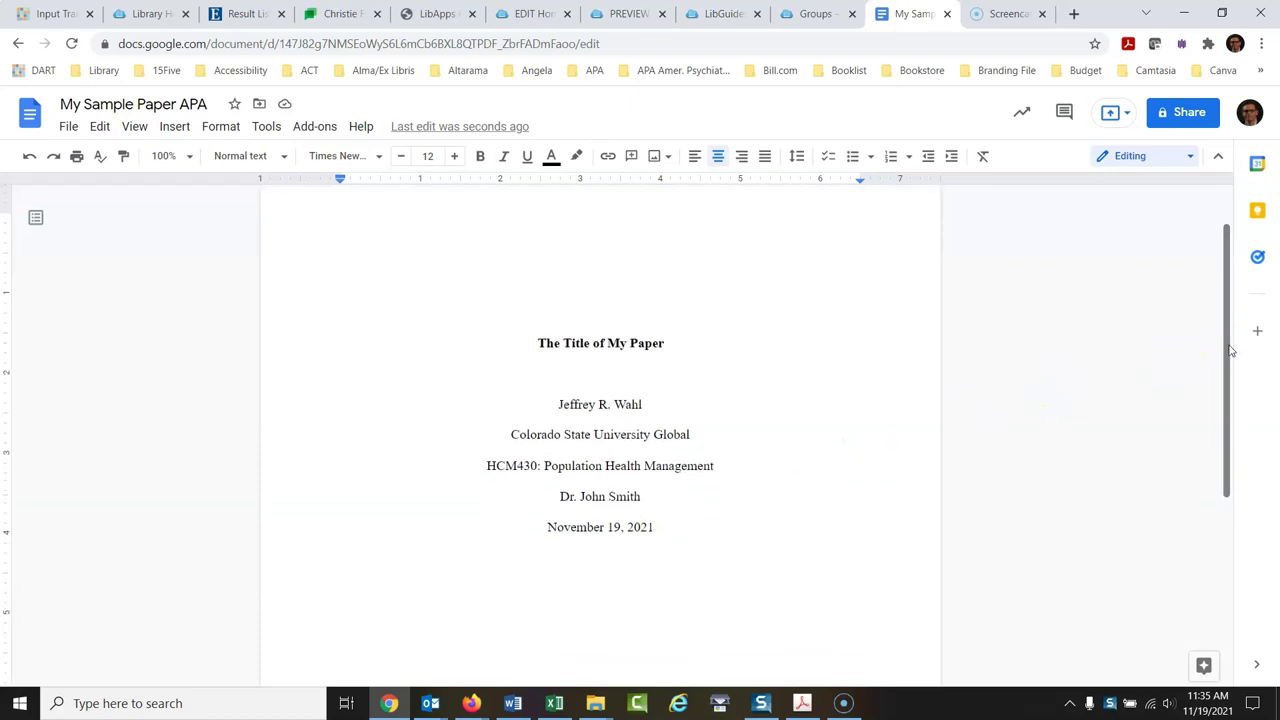
pyautogui.press('Return')
pyautogui.press('Return')
pyautogui.press('Return')
pyautogui.press('Return')
pyautogui.press('Return')
pyautogui.press('Return')
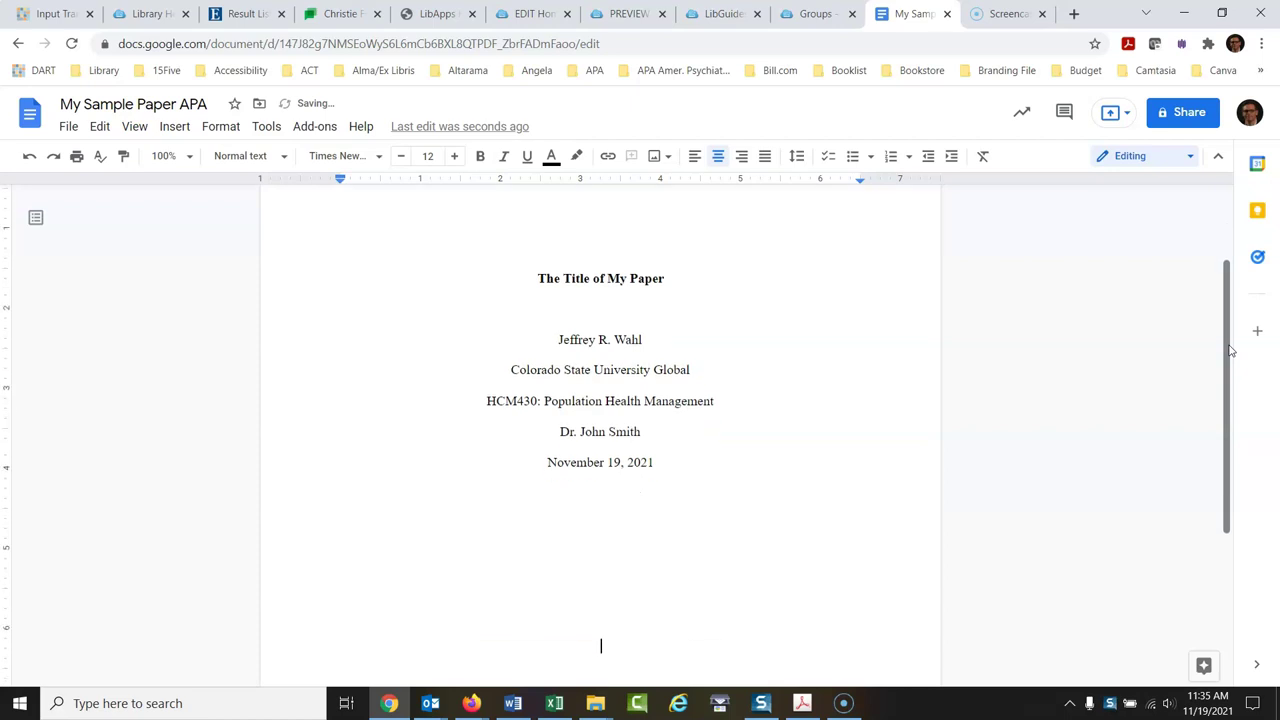
pyautogui.press('Return')
pyautogui.press('Return')
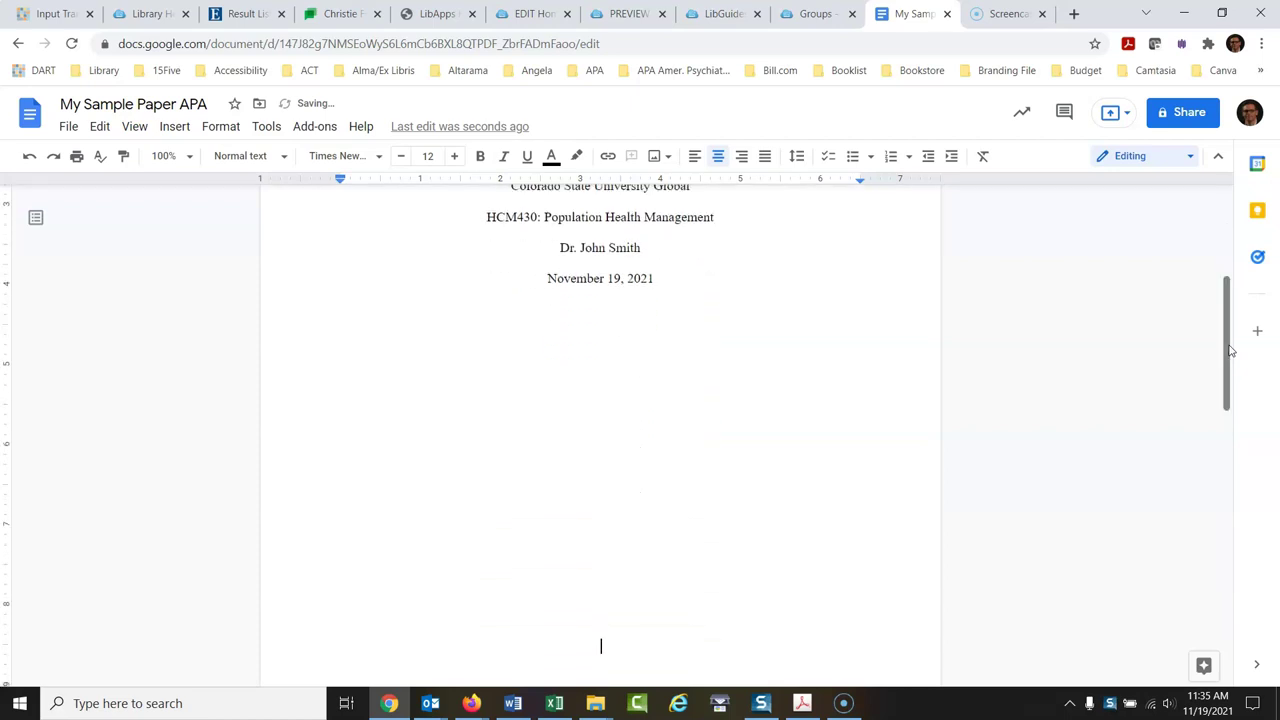
pyautogui.press('Return')
pyautogui.press('Return')
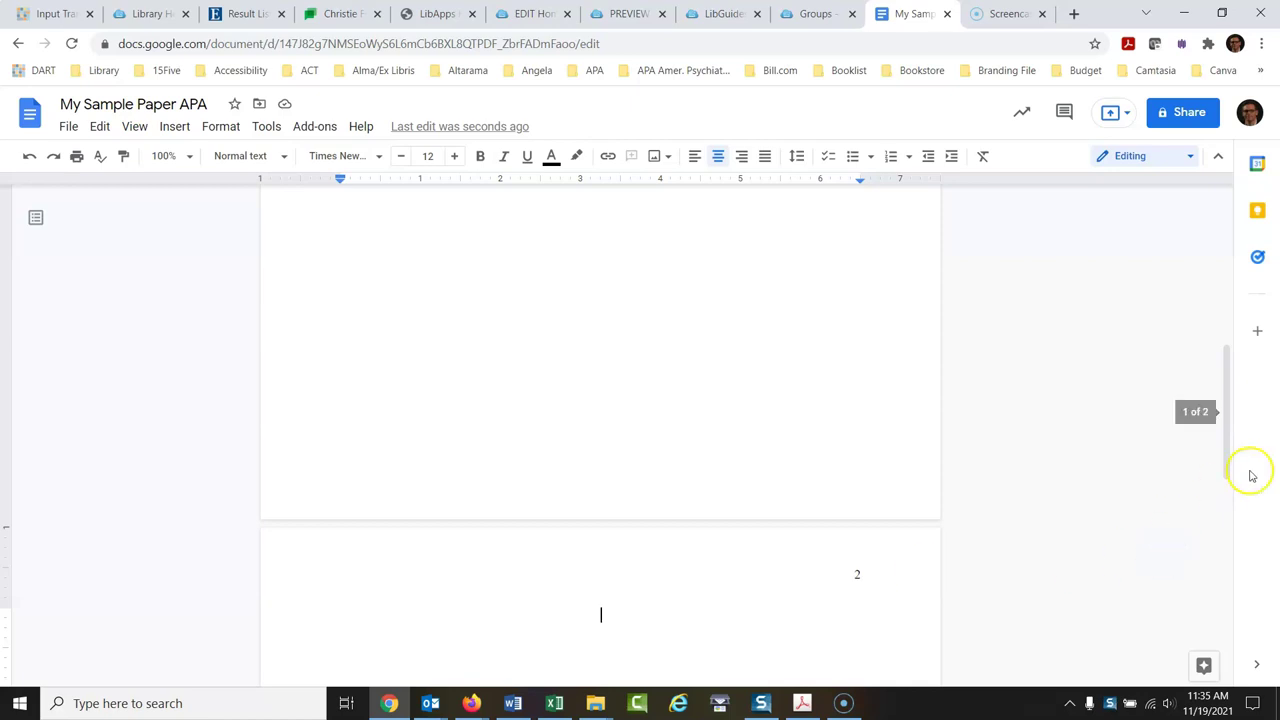
pyautogui.moveTo(1229, 448); pyautogui.dragTo(1230, 505)
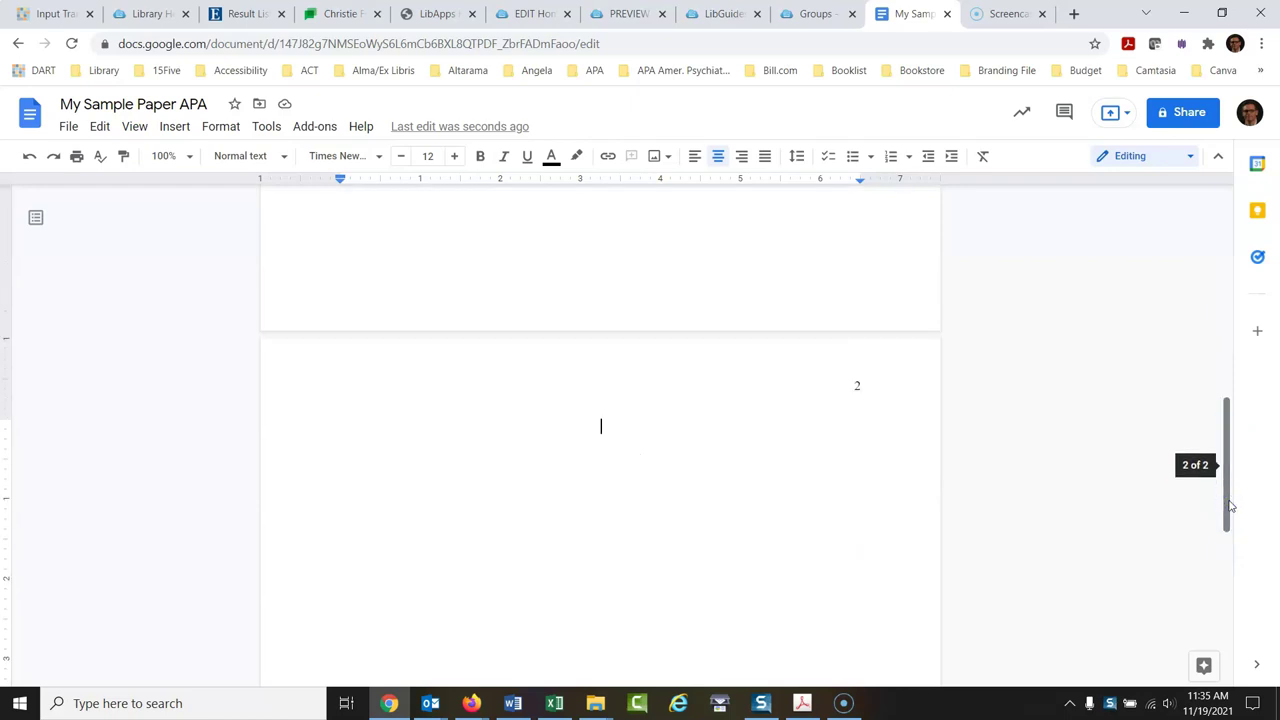
pyautogui.write('The tit')
pyautogui.press('BackSpace')
pyautogui.press('BackSpace')
pyautogui.press('BackSpace')
pyautogui.write('Title of')
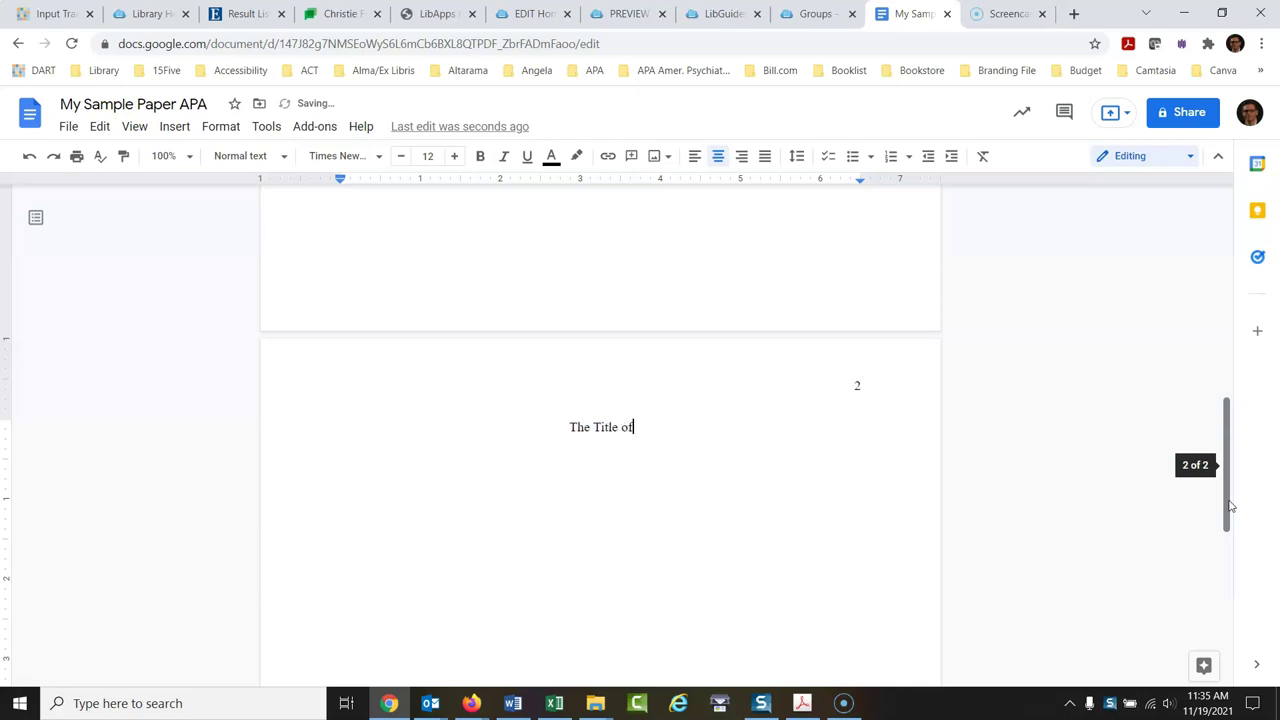
pyautogui.write(' My Paper')
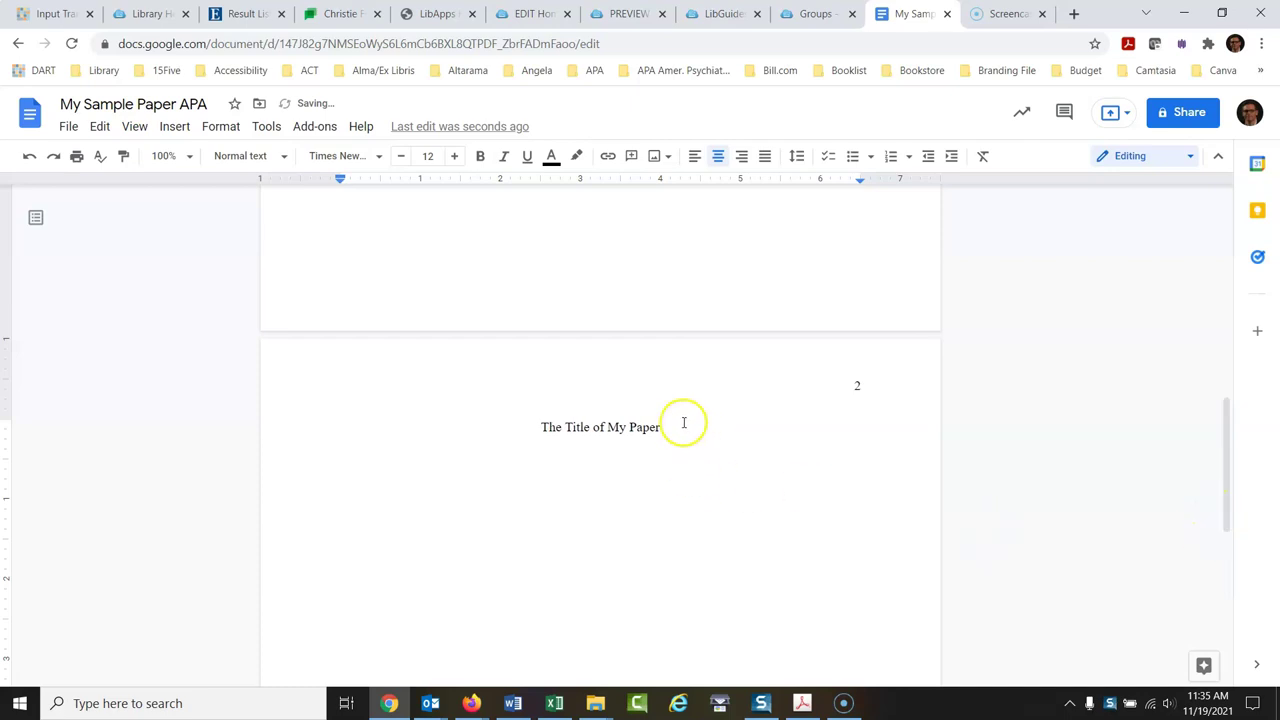
# Bold the page-2 heading and start a left-aligned line beneath it.
pyautogui.moveTo(664, 427); pyautogui.dragTo(545, 431)
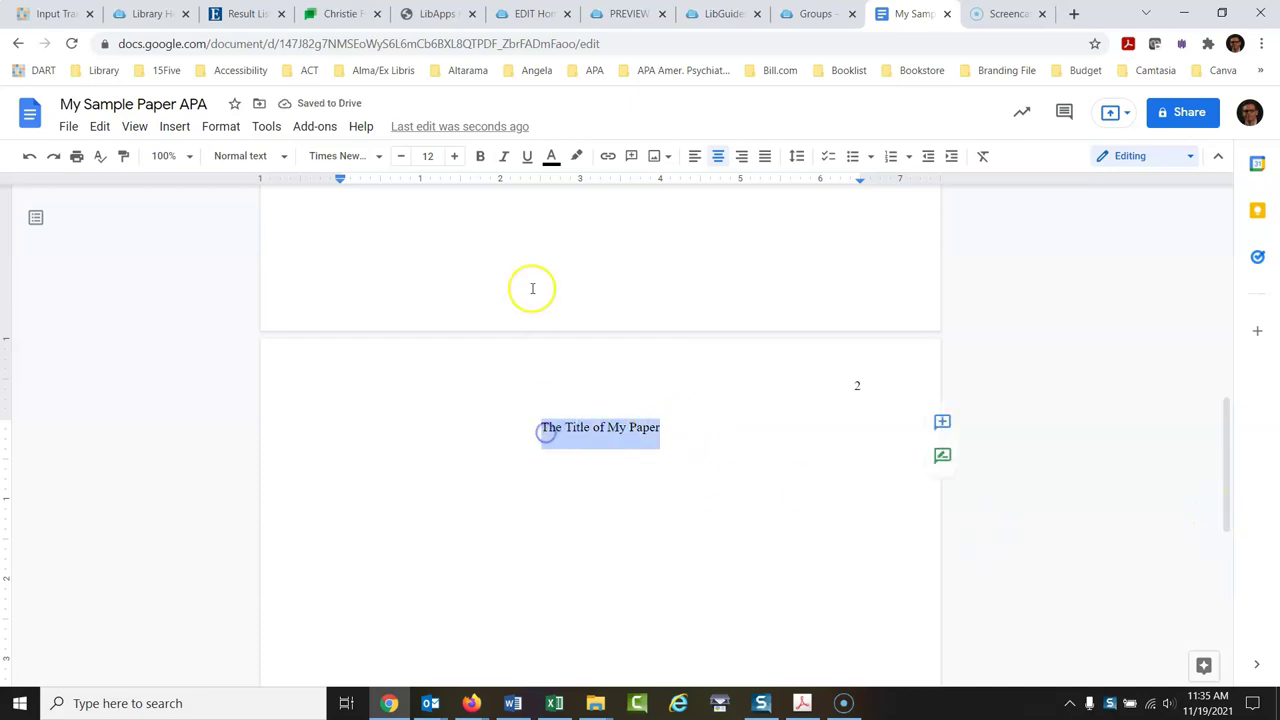
pyautogui.click(480, 156)
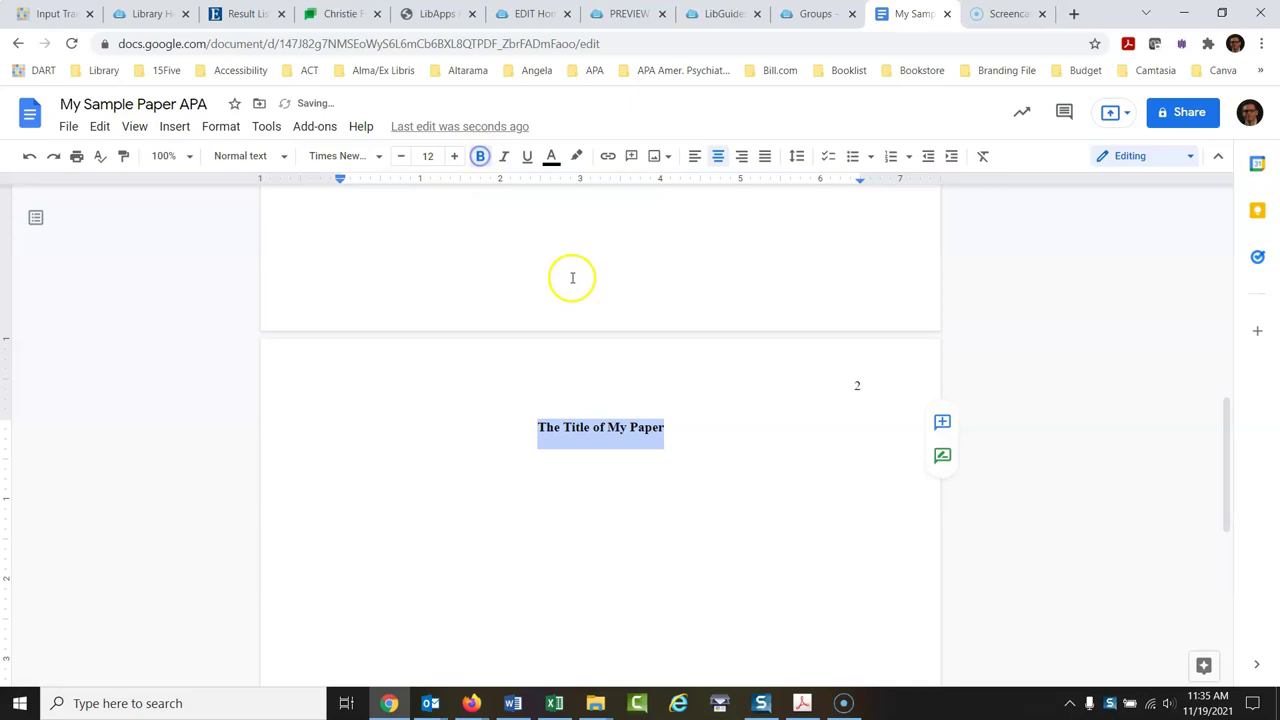
pyautogui.click(691, 427)
pyautogui.press('Return')
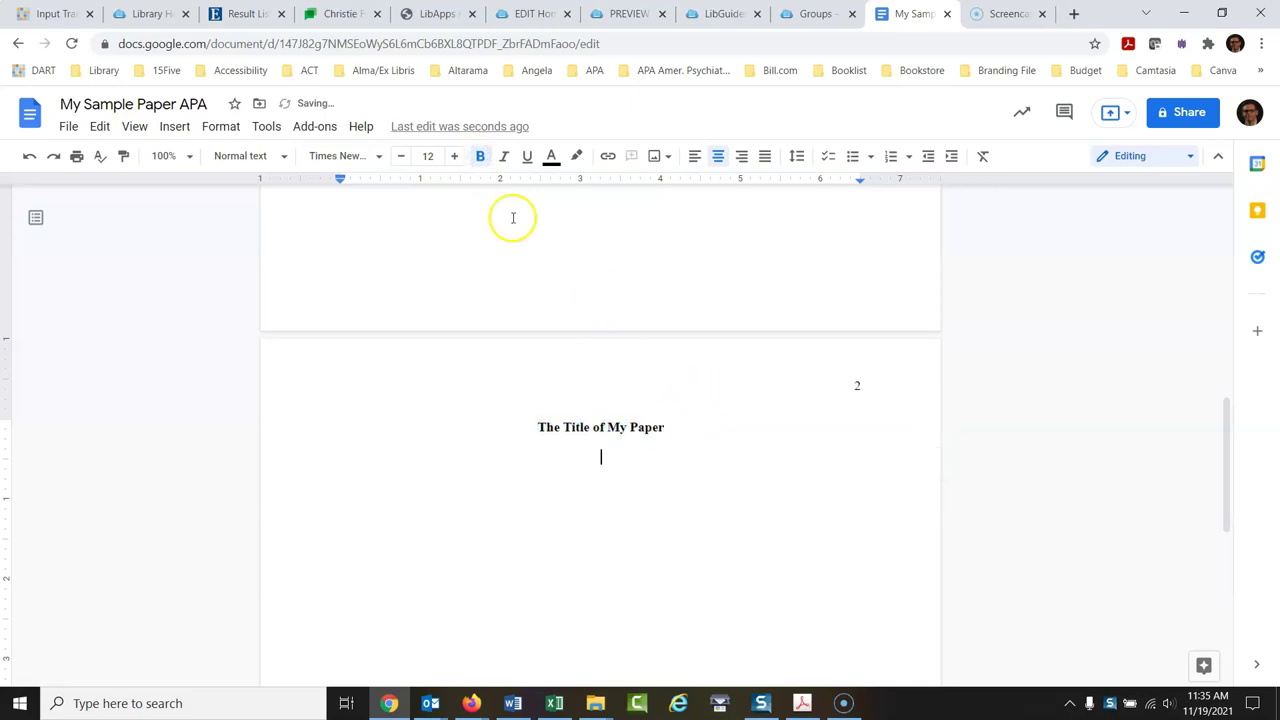
pyautogui.click(695, 158)
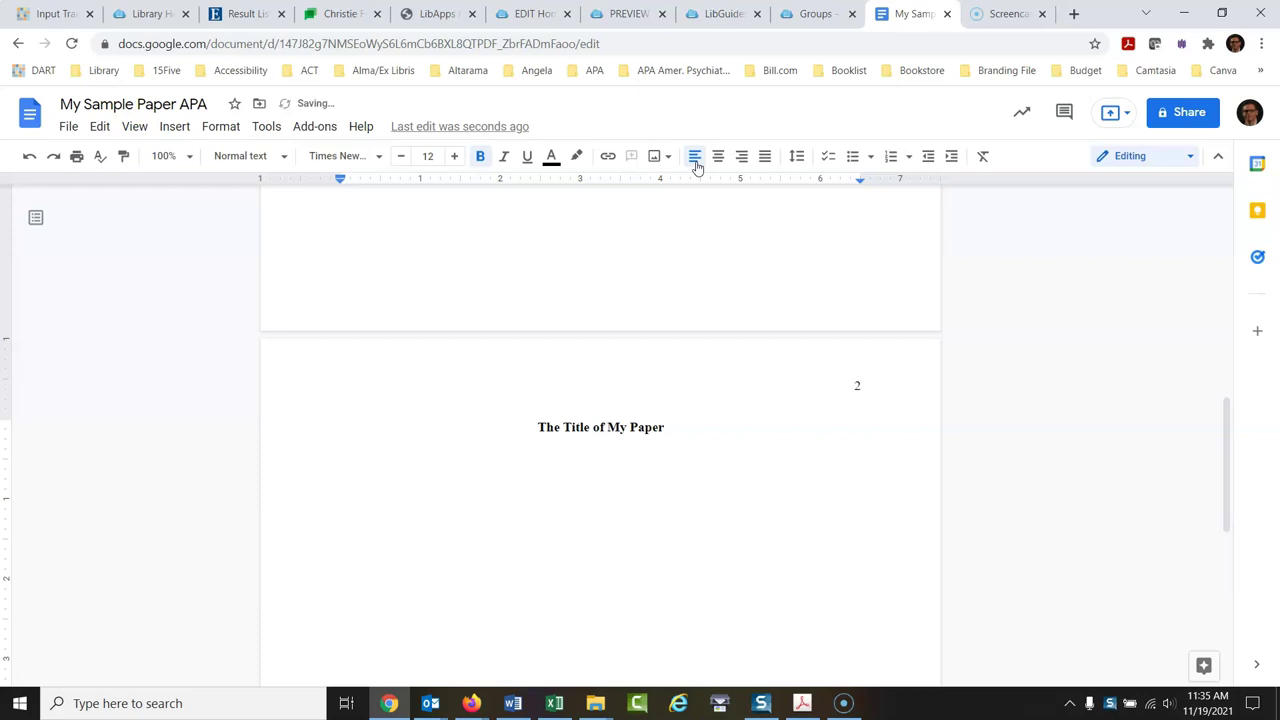
# Type the paragraph 'This is where the text of my paper will actually begin. It will be formatted just like a normal paper typed up in Word.'.
pyautogui.write('This is where th')
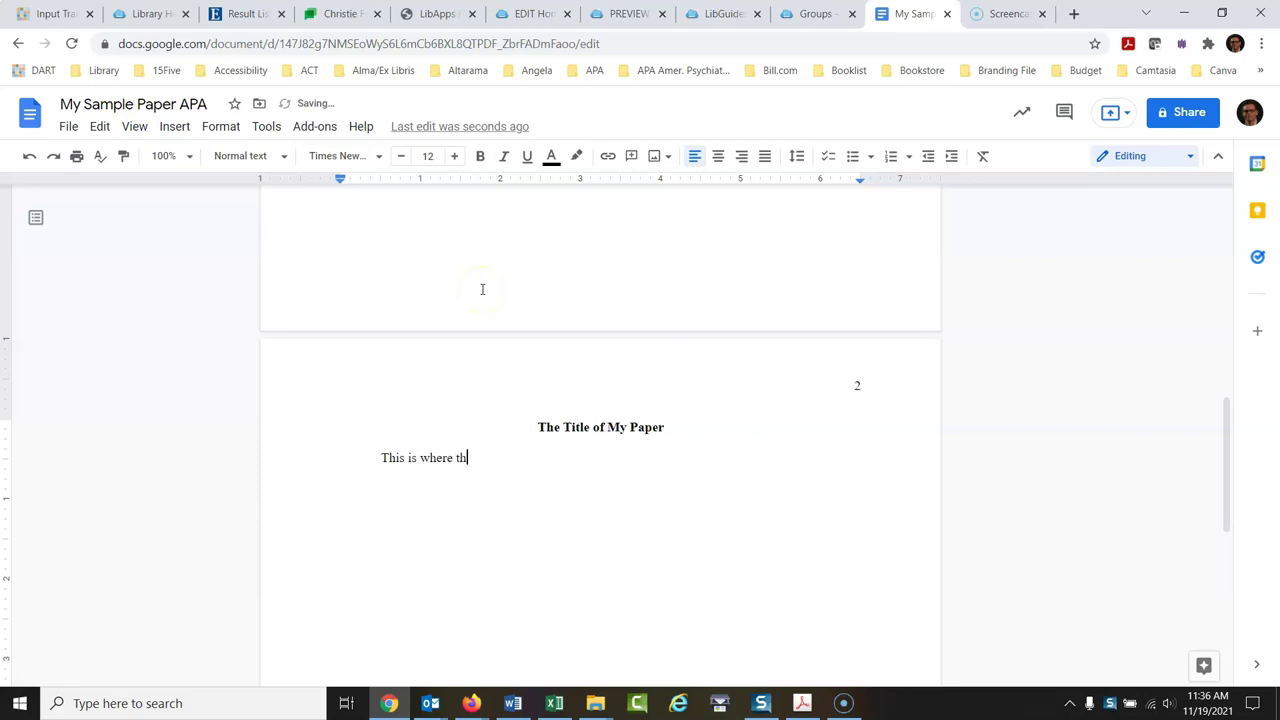
pyautogui.write('e text of my paper will a')
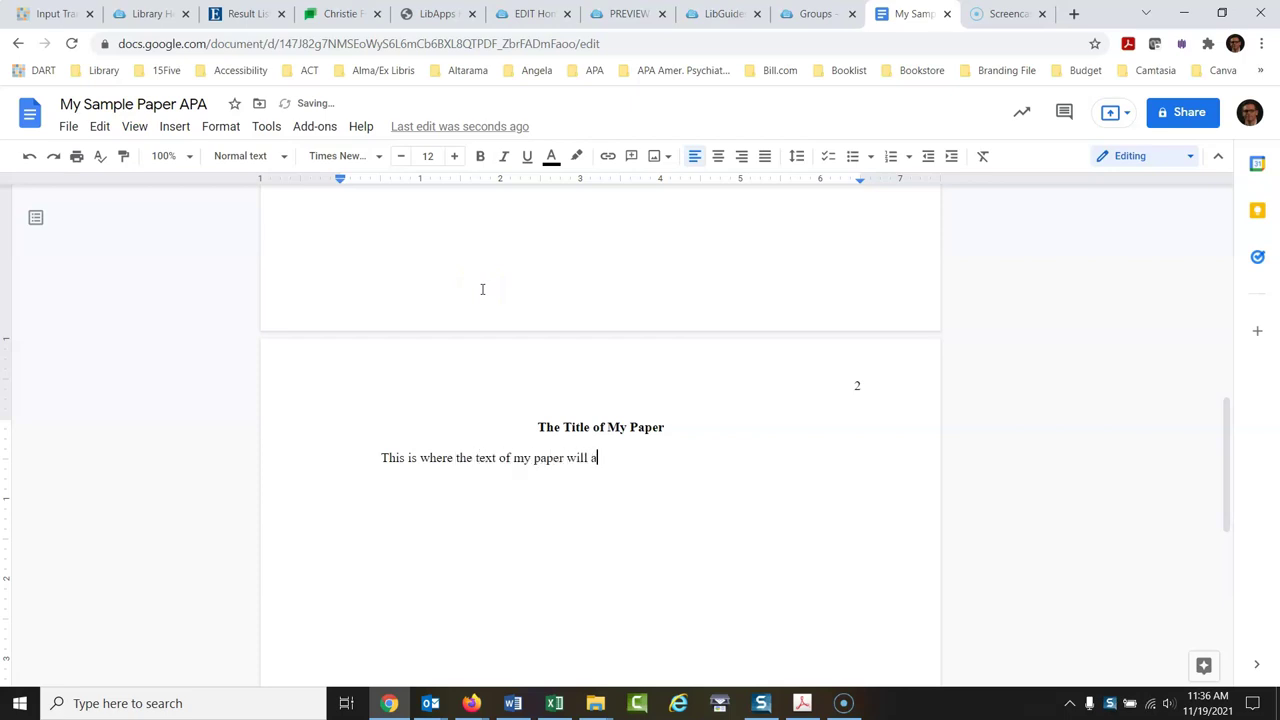
pyautogui.write('tually')
pyautogui.press('BackSpace')
pyautogui.press('BackSpace')
pyautogui.write('y begin. It will be format')
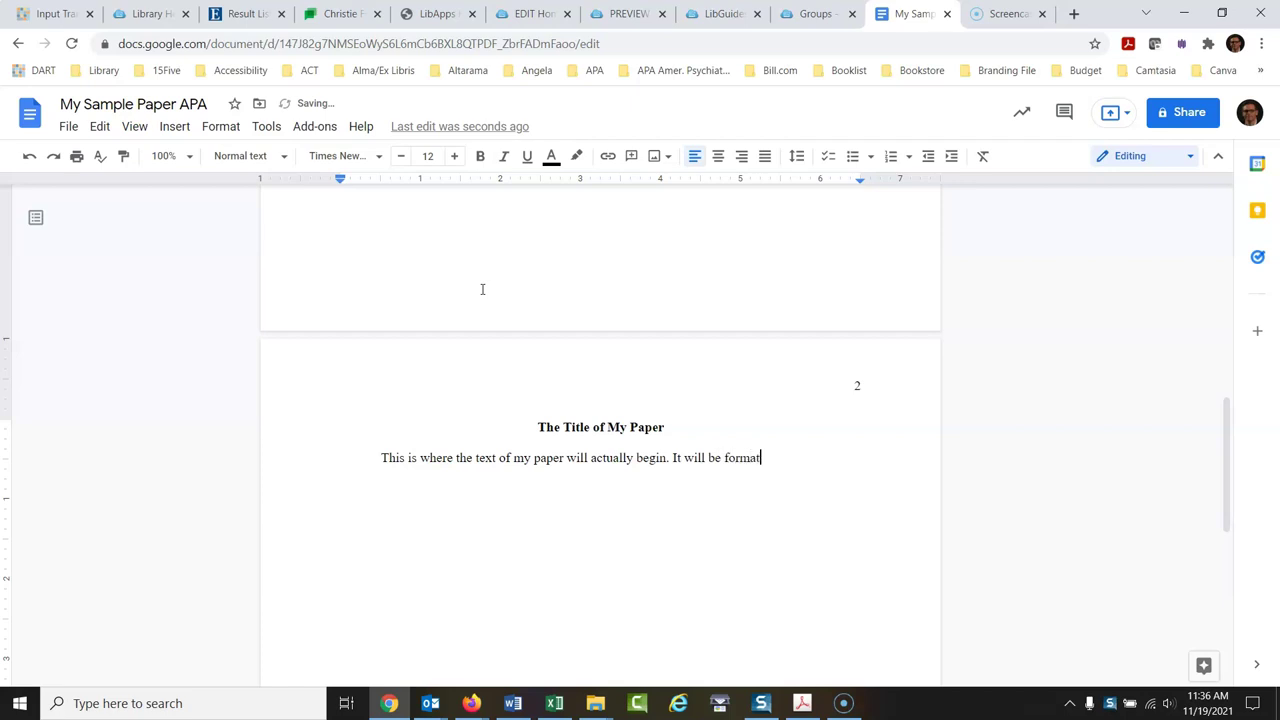
pyautogui.write('ted just like a norm')
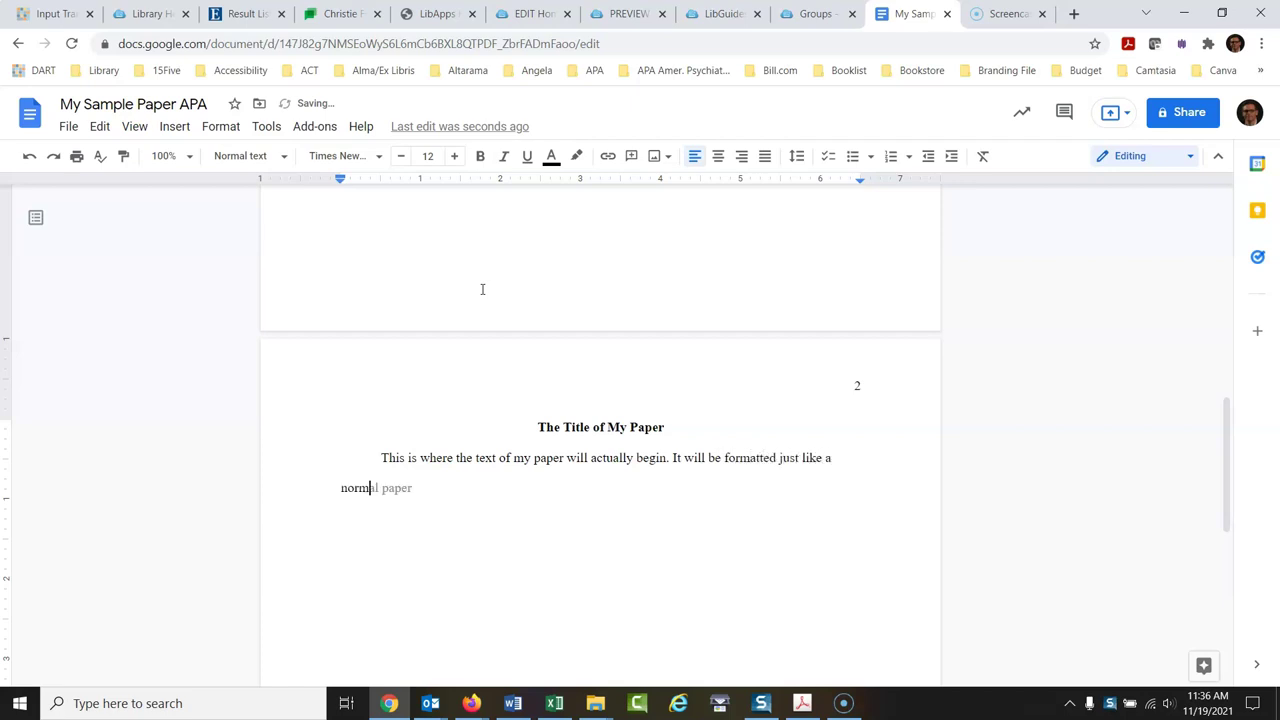
pyautogui.write('al paper typed up in Word.')
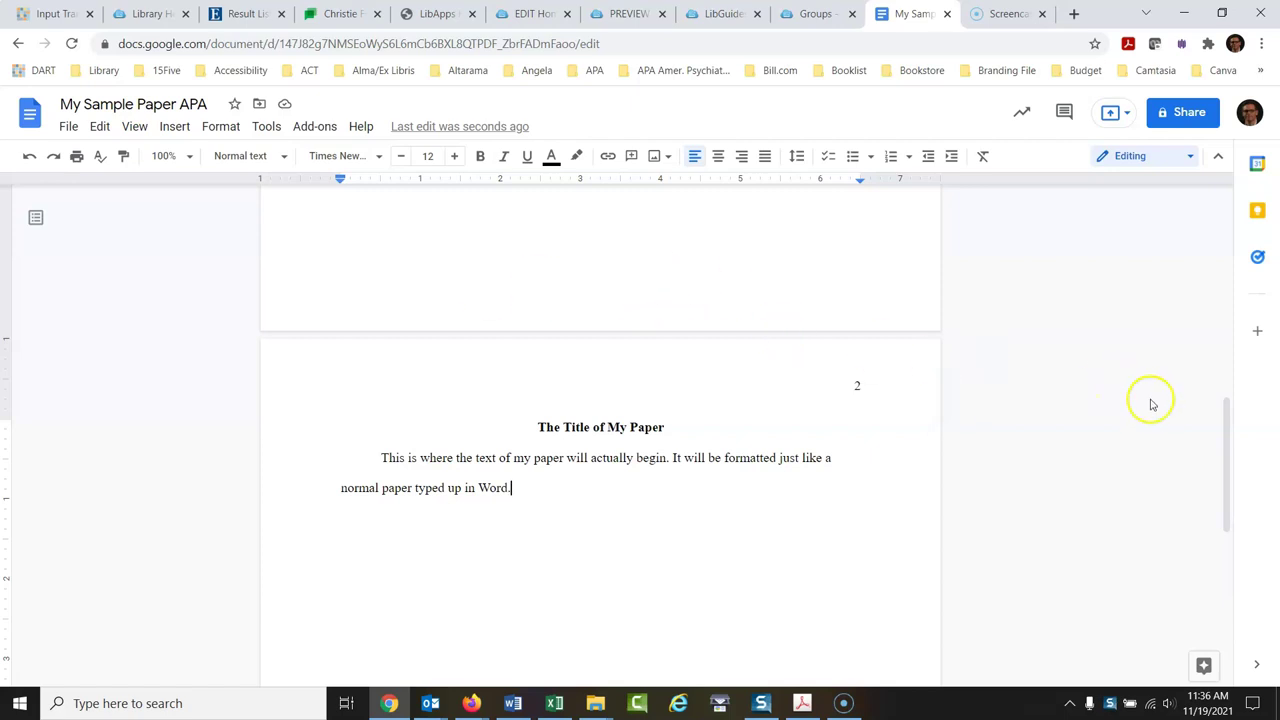
pyautogui.moveTo(1231, 415)
pyautogui.moveTo(1231, 415); pyautogui.dragTo(1229, 437)
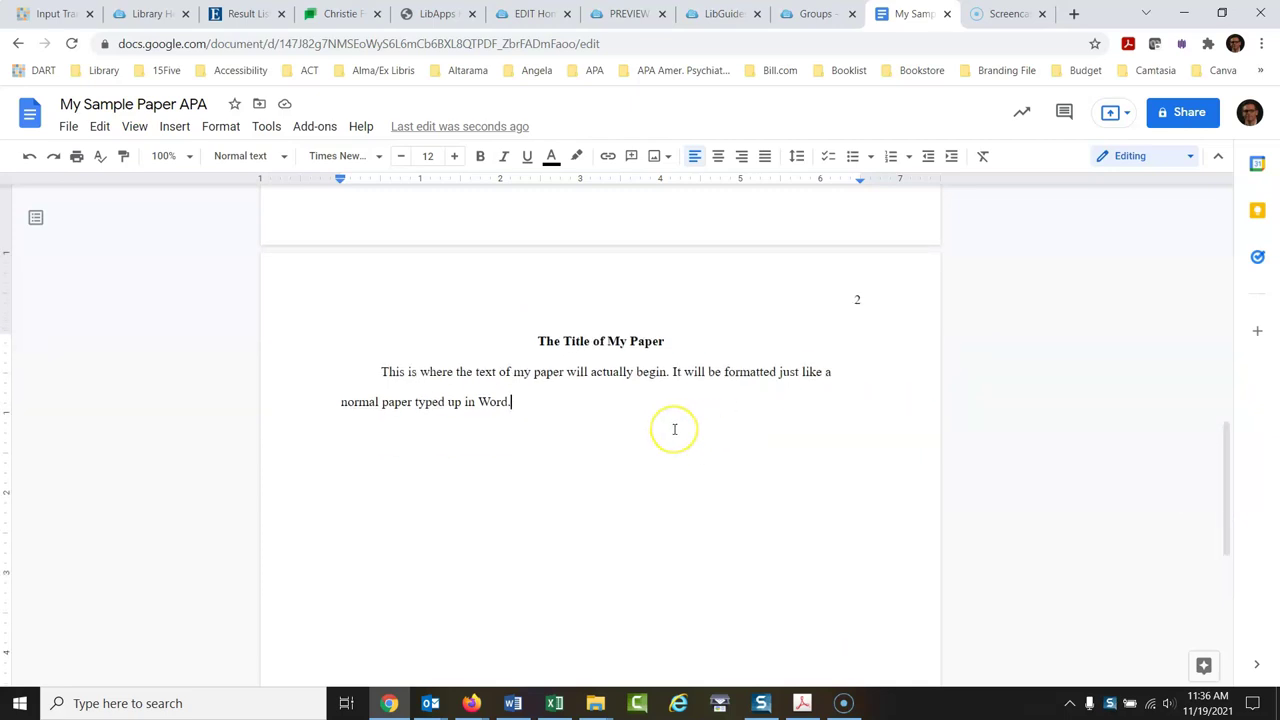
# Add blank lines after the body paragraph to reach page 3.
pyautogui.click(674, 429)
pyautogui.press('Return')
pyautogui.press('Return')
pyautogui.press('Return')
pyautogui.press('Return')
pyautogui.press('Return')
pyautogui.press('Return')
pyautogui.press('Return')
pyautogui.press('Return')
pyautogui.press('Return')
pyautogui.press('Return')
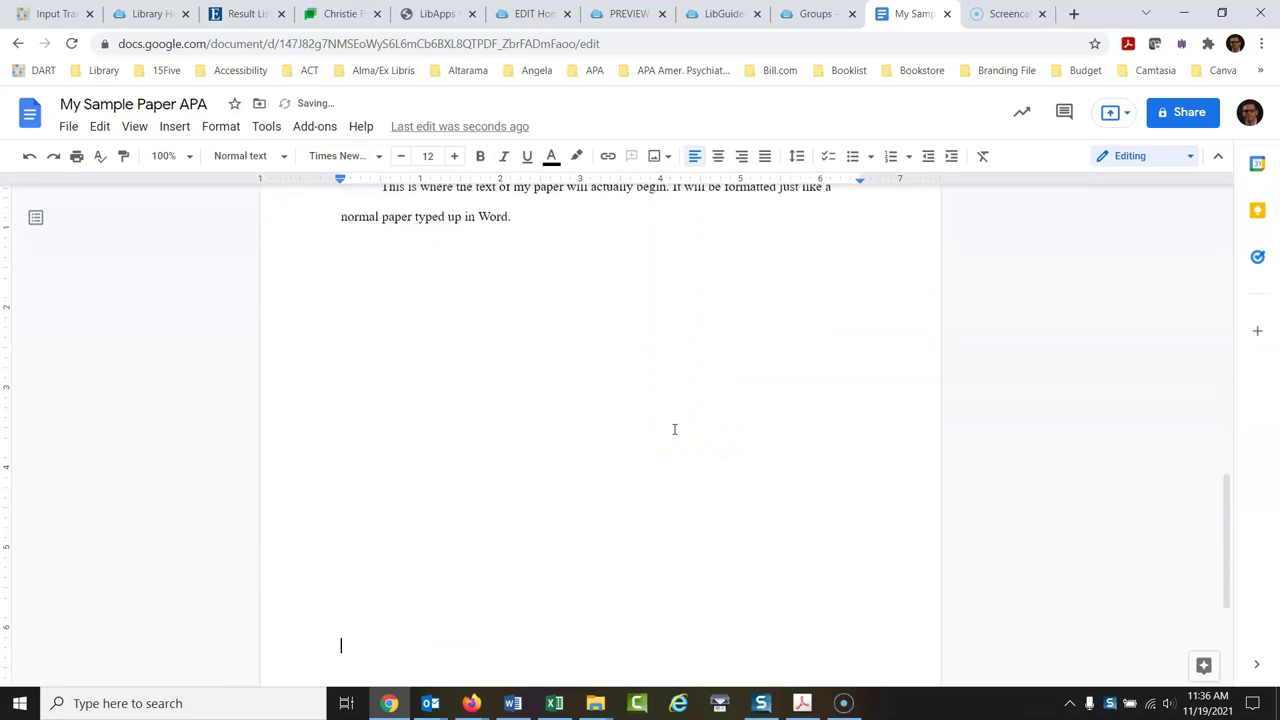
pyautogui.press('Return')
pyautogui.press('Return')
pyautogui.press('Return')
pyautogui.press('Return')
pyautogui.press('Return')
pyautogui.press('Return')
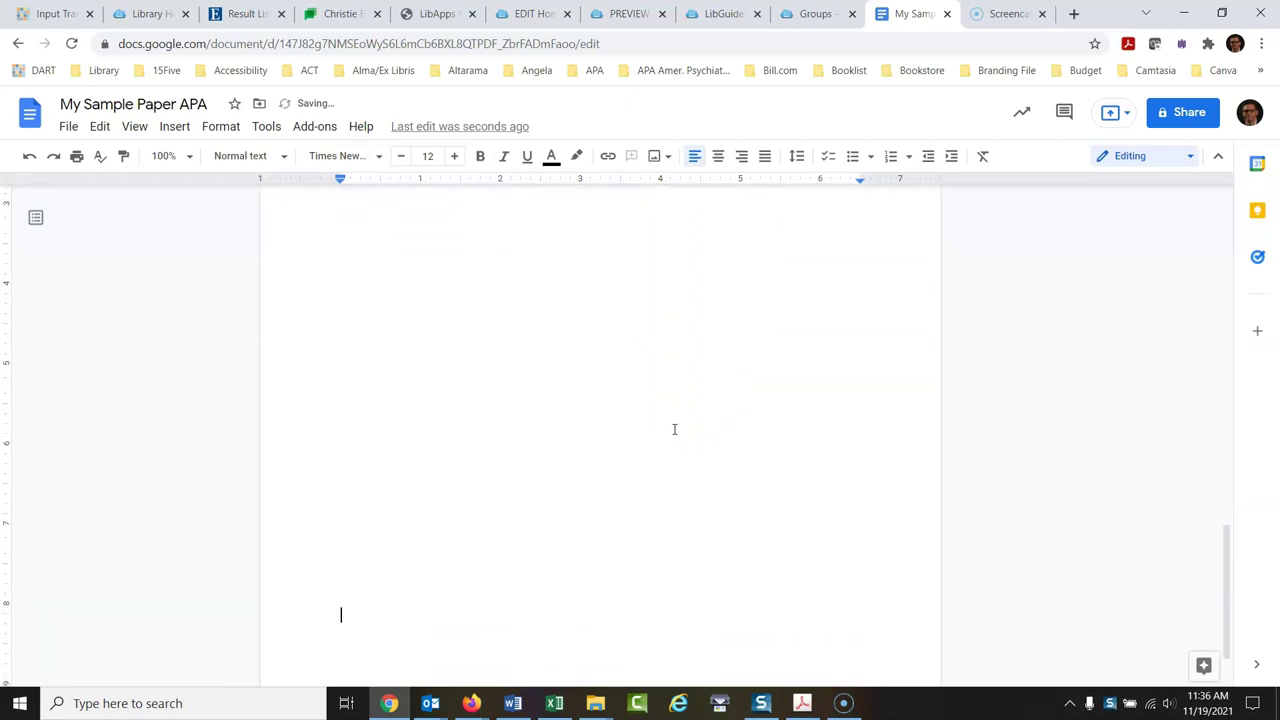
pyautogui.click(712, 421)
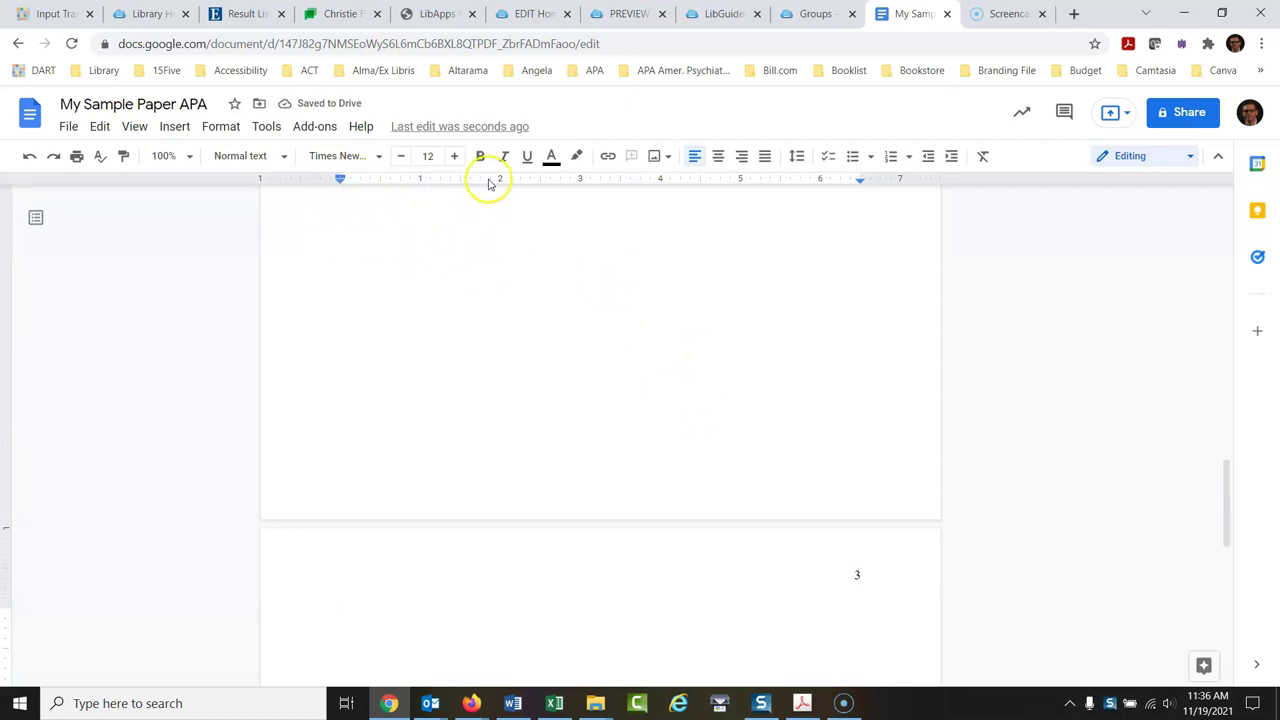
# Type a bold, centred 'References' heading, with a plain left-aligned line below.
pyautogui.click(718, 163)
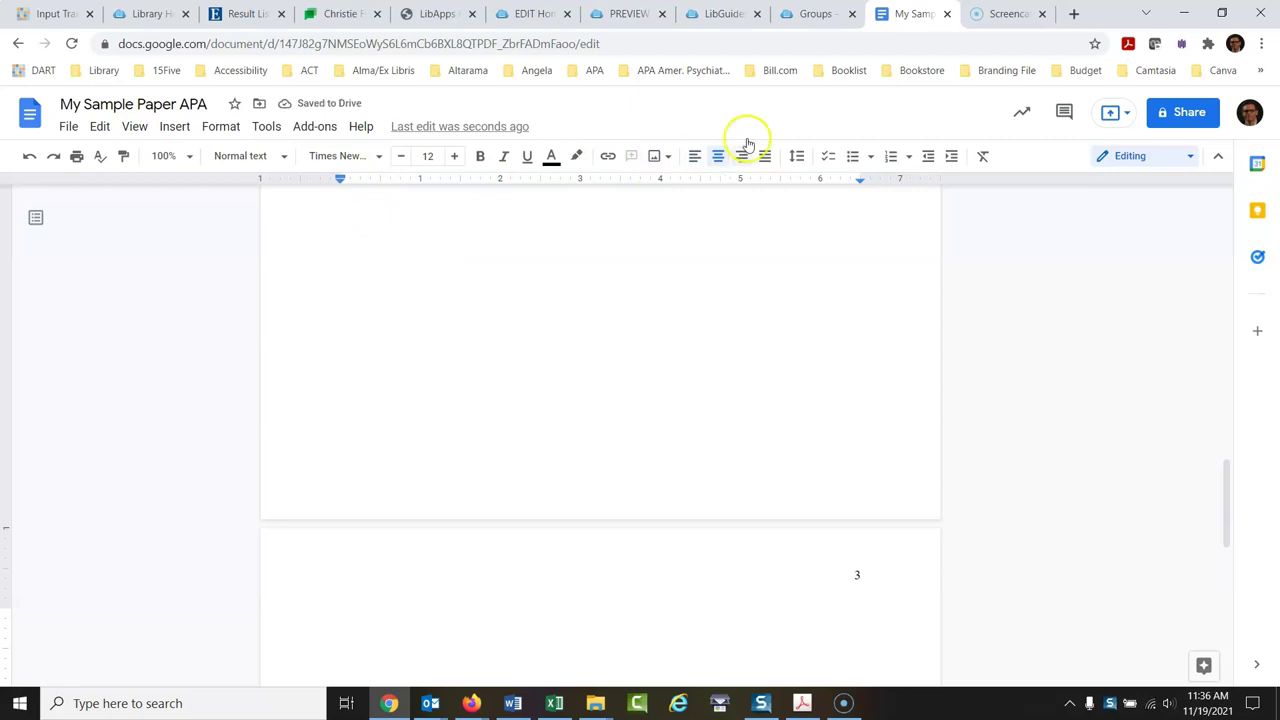
pyautogui.click(481, 160)
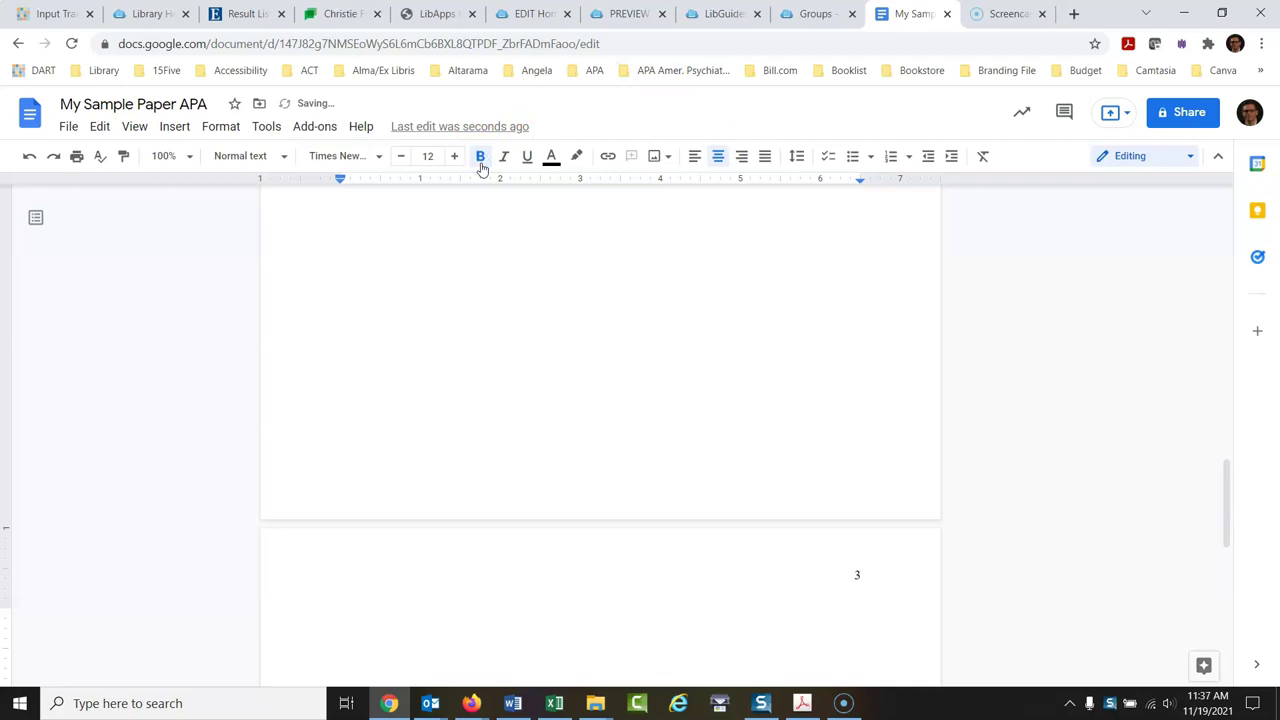
pyautogui.write('References')
pyautogui.press('Return')
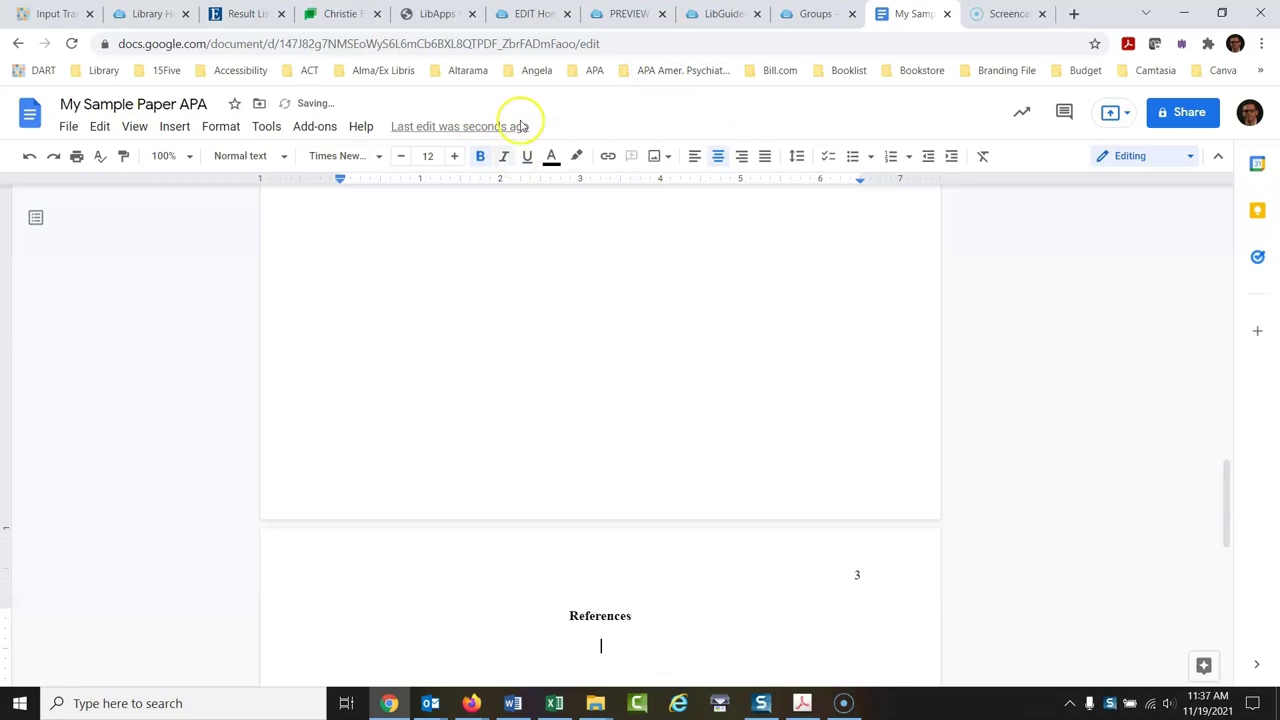
pyautogui.click(480, 156)
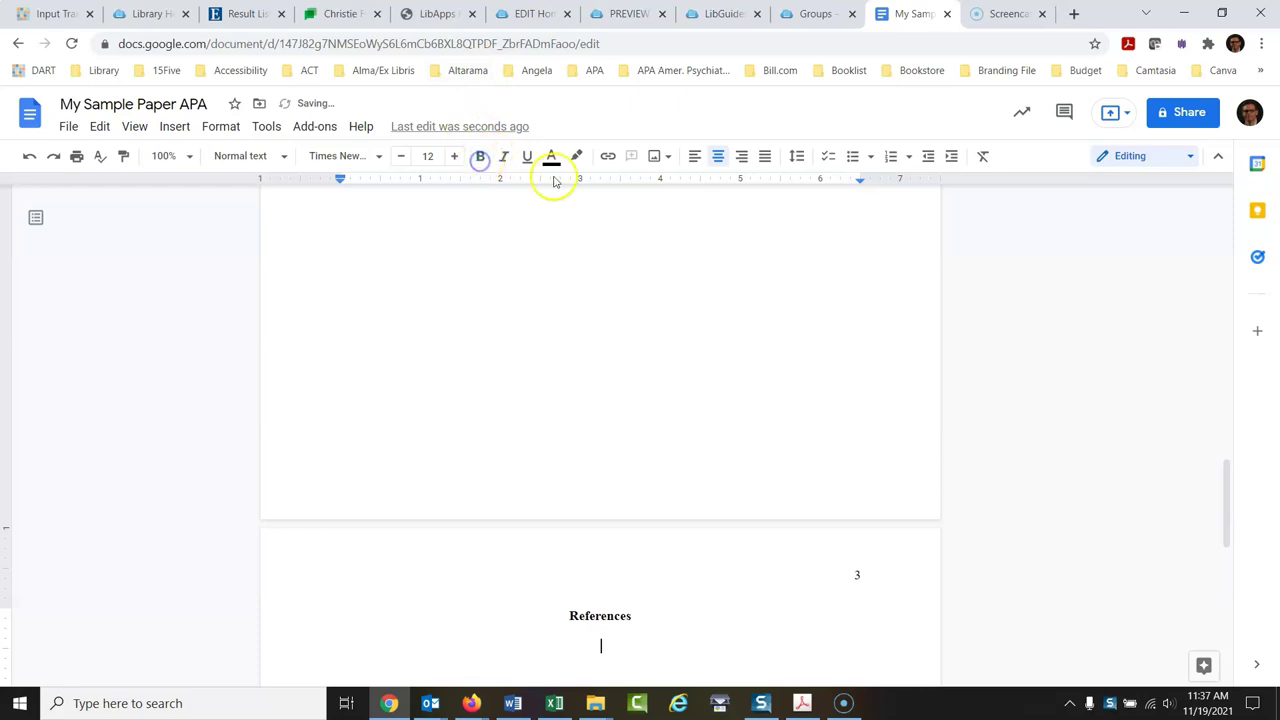
pyautogui.click(695, 160)
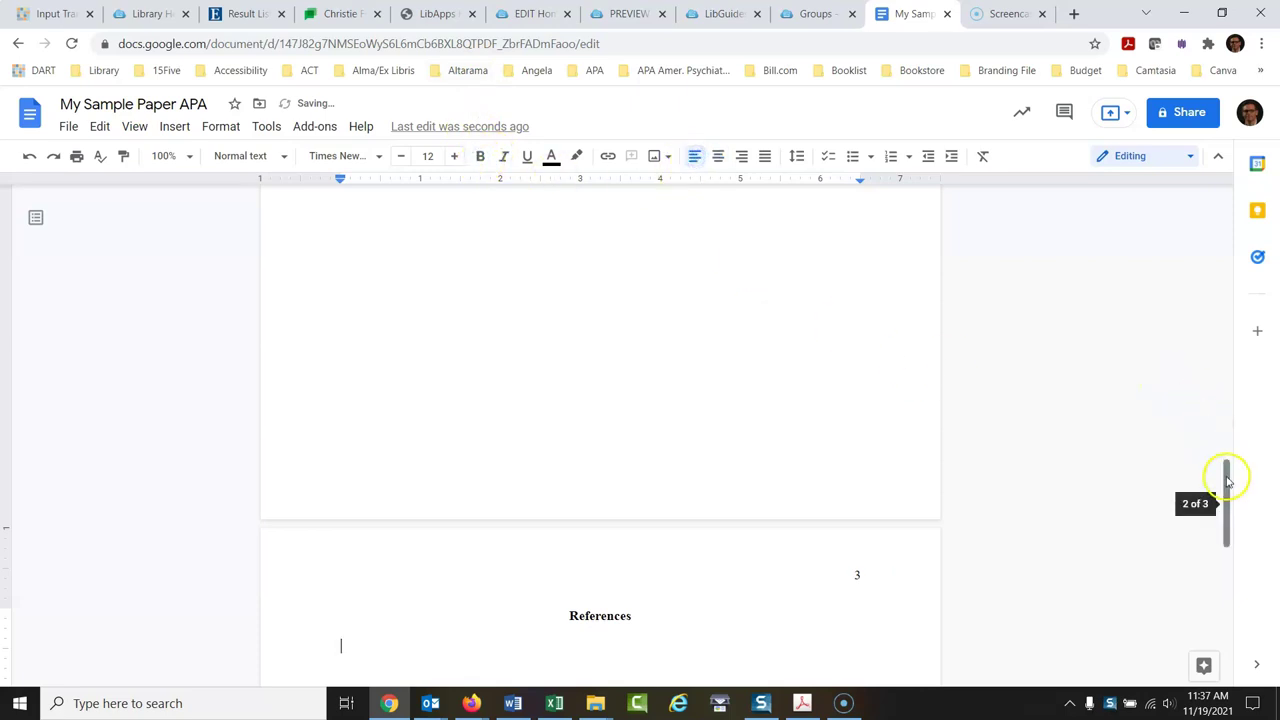
pyautogui.moveTo(1229, 479); pyautogui.dragTo(1230, 528)
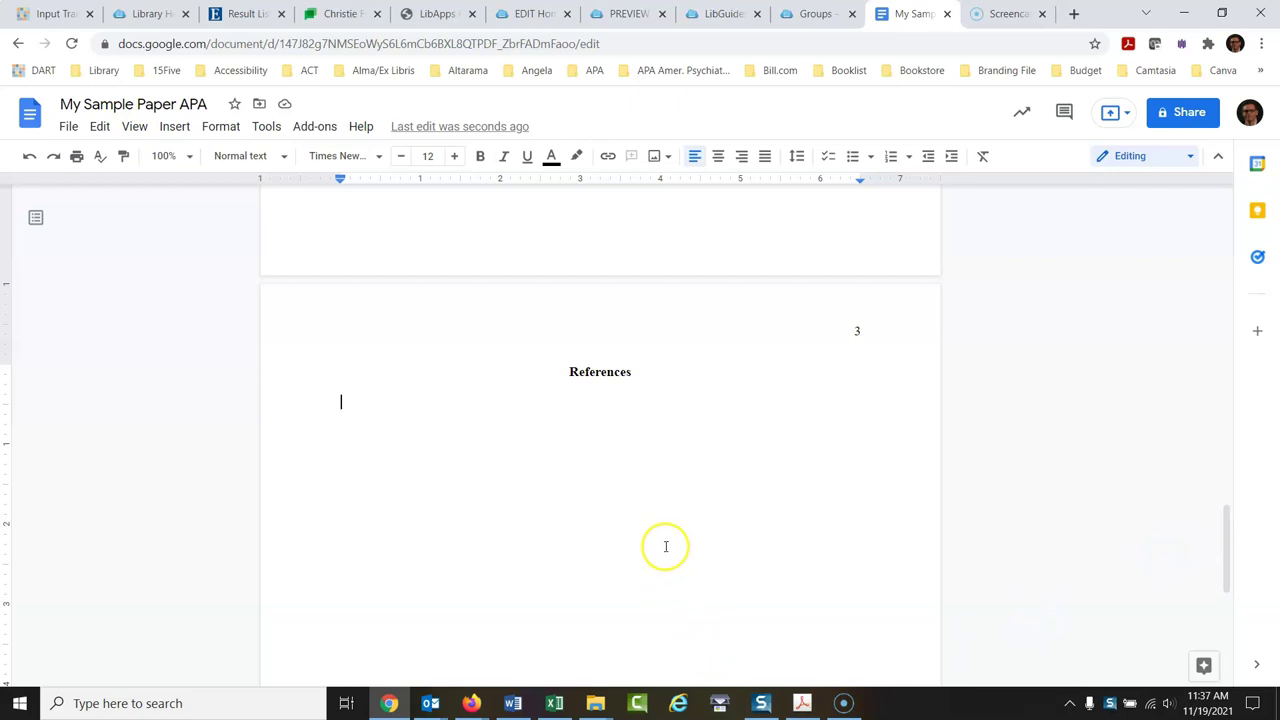
# Open the 1942 Yellow Fever Vaccine article, result 2 in the EBSCO result list.
pyautogui.click(245, 16)
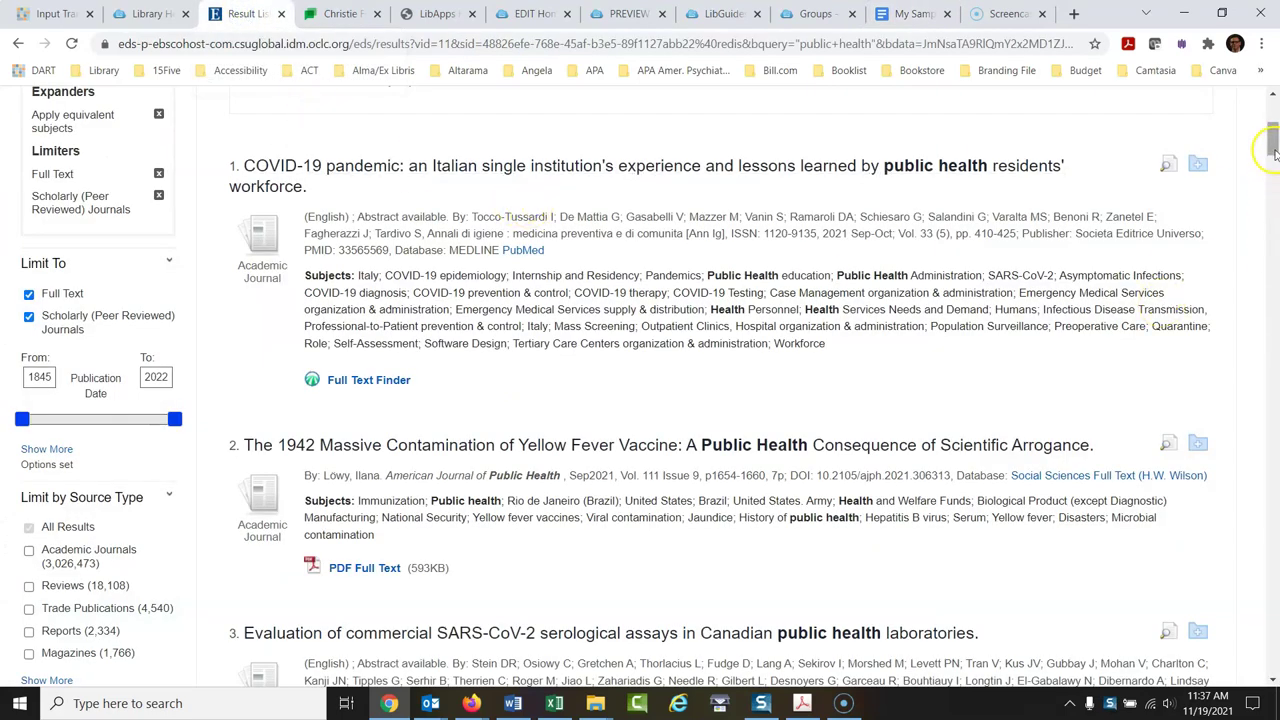
pyautogui.moveTo(1272, 150); pyautogui.dragTo(1272, 156)
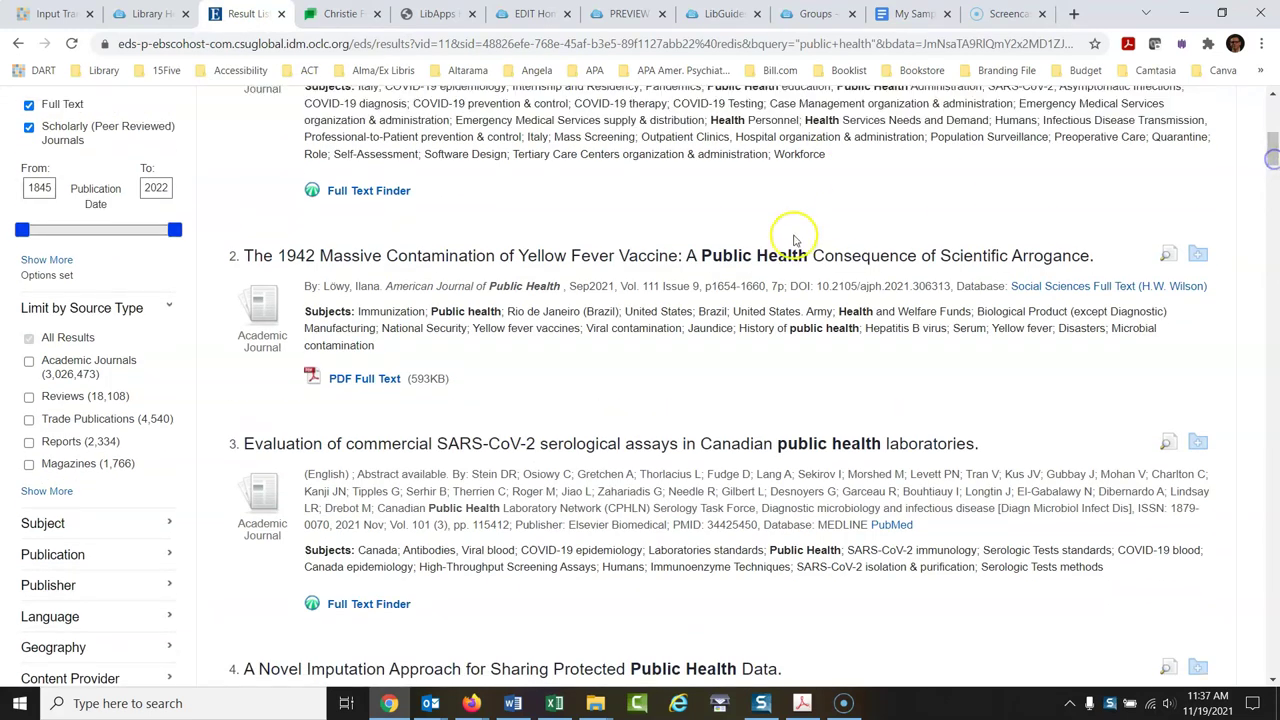
pyautogui.click(757, 255)
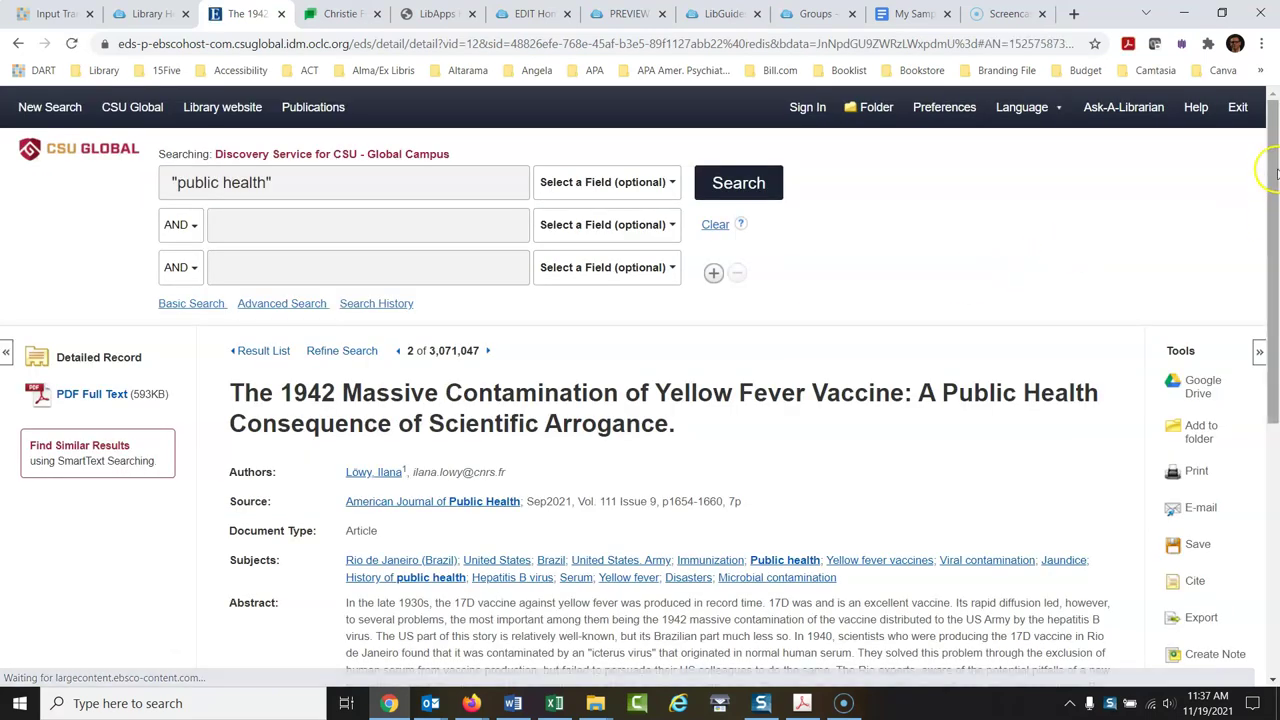
# Show the article's citation formats and select the APA 7th Edition reference.
pyautogui.moveTo(1274, 175); pyautogui.dragTo(1275, 226)
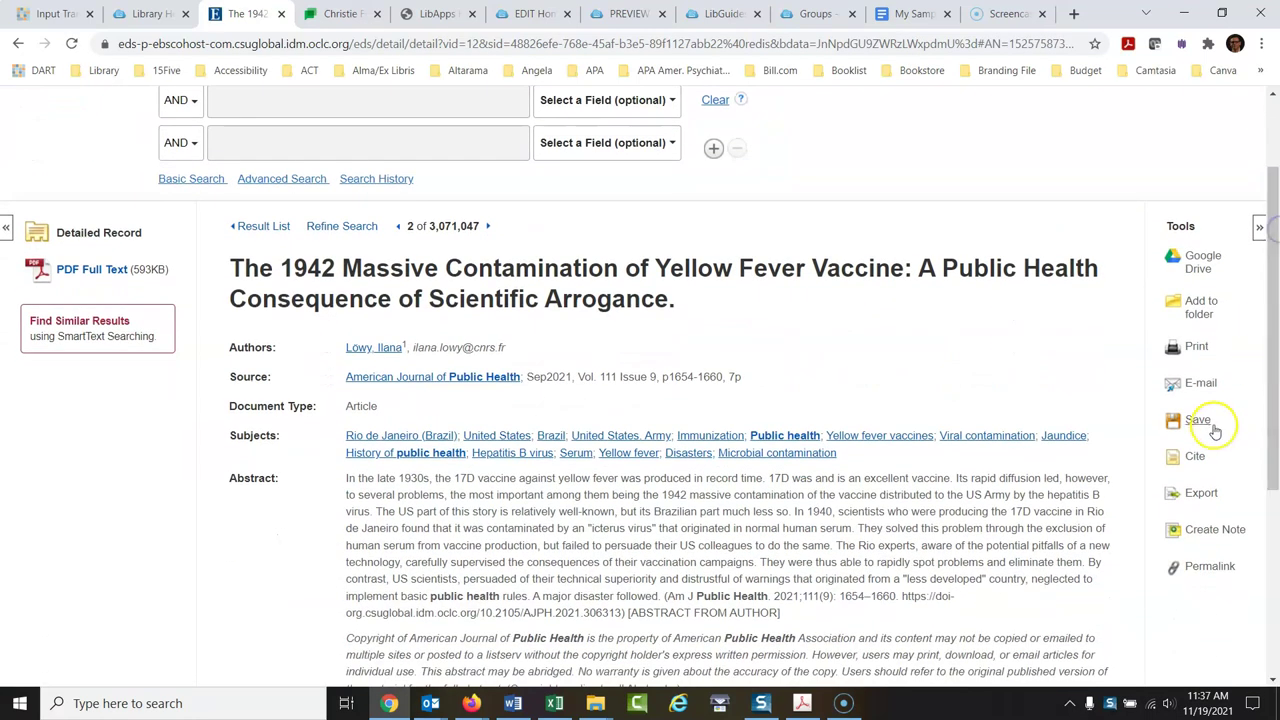
pyautogui.click(1194, 458)
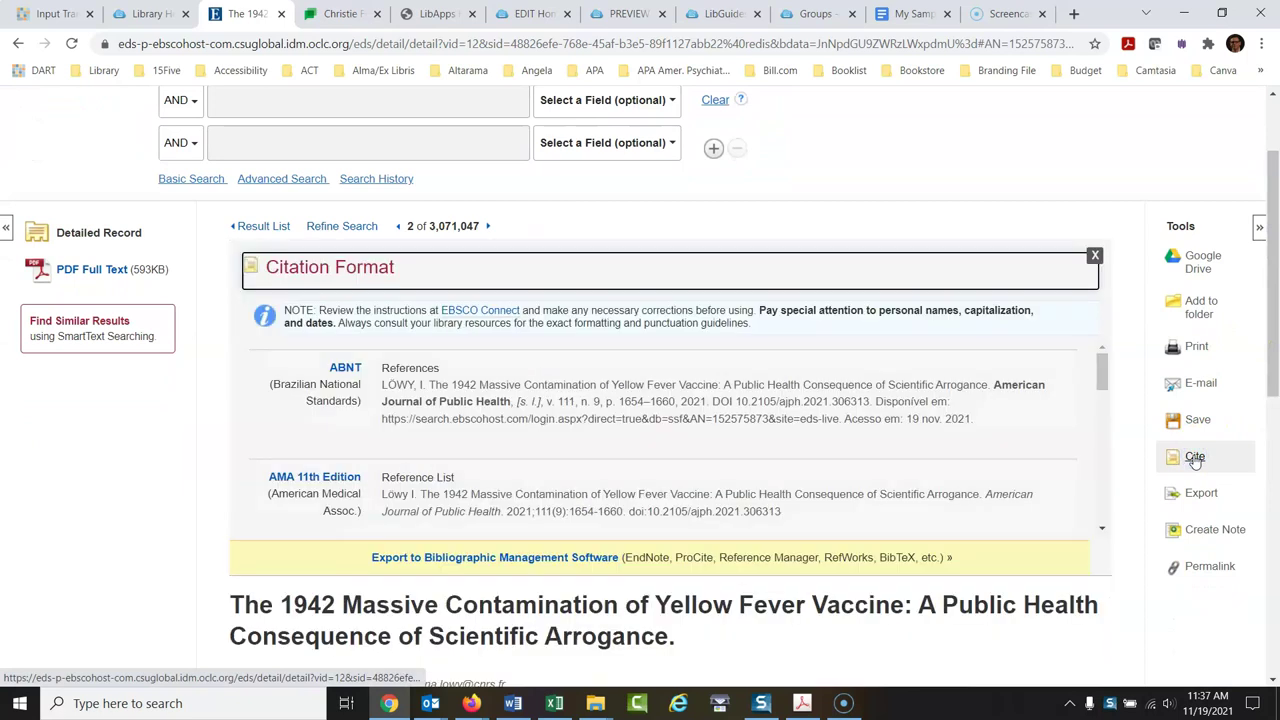
pyautogui.moveTo(1104, 376); pyautogui.dragTo(1104, 405)
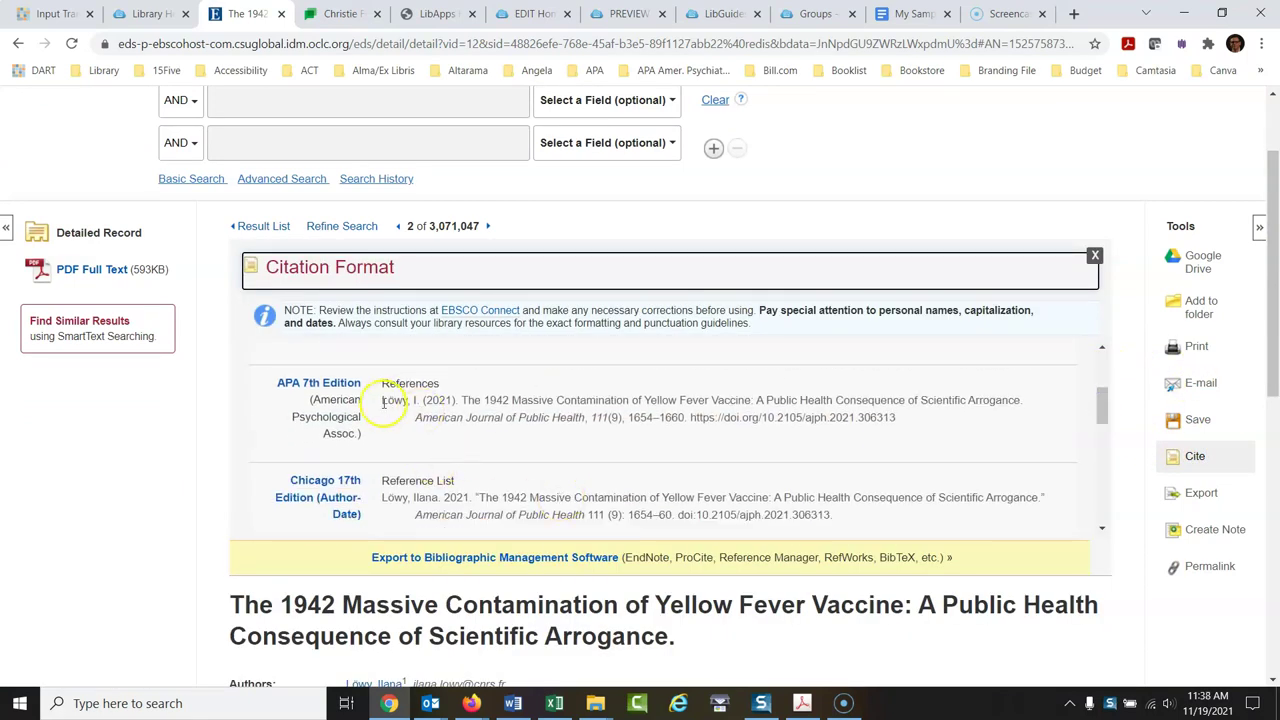
pyautogui.moveTo(384, 400); pyautogui.dragTo(925, 426)
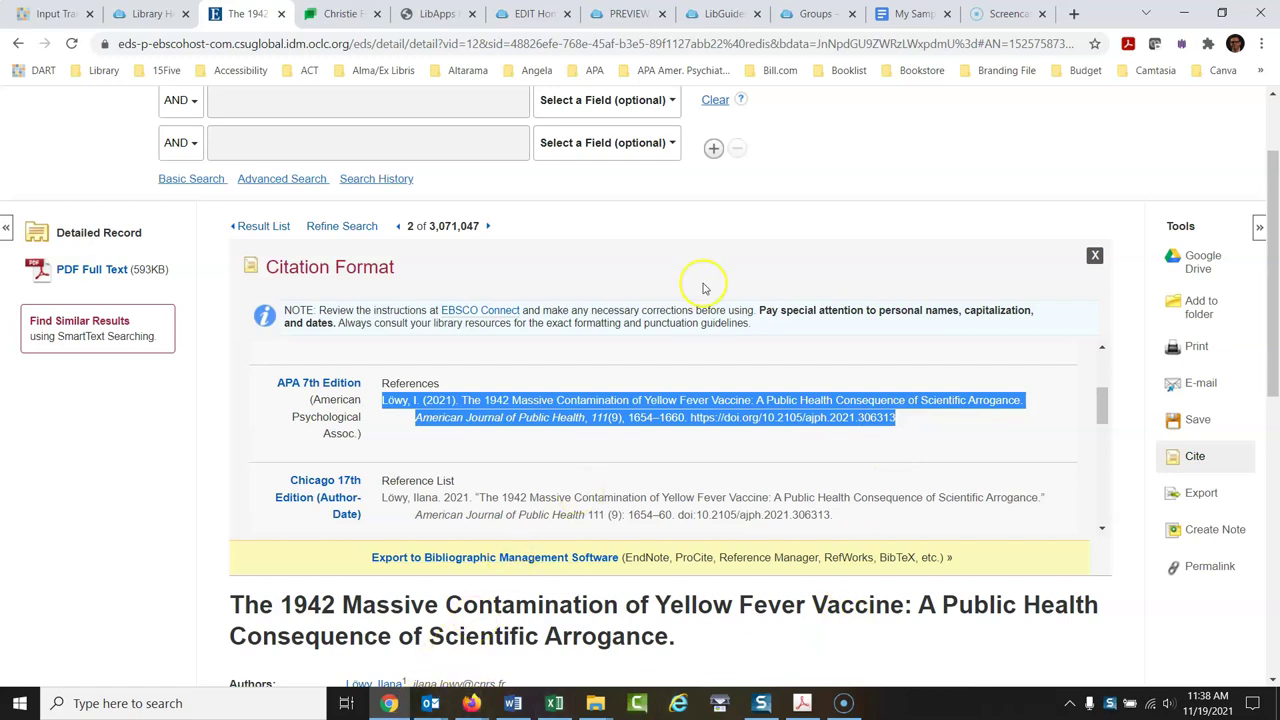
# Paste the APA reference under References, set its highlight colour to None, and reselect it.
pyautogui.click(908, 14)
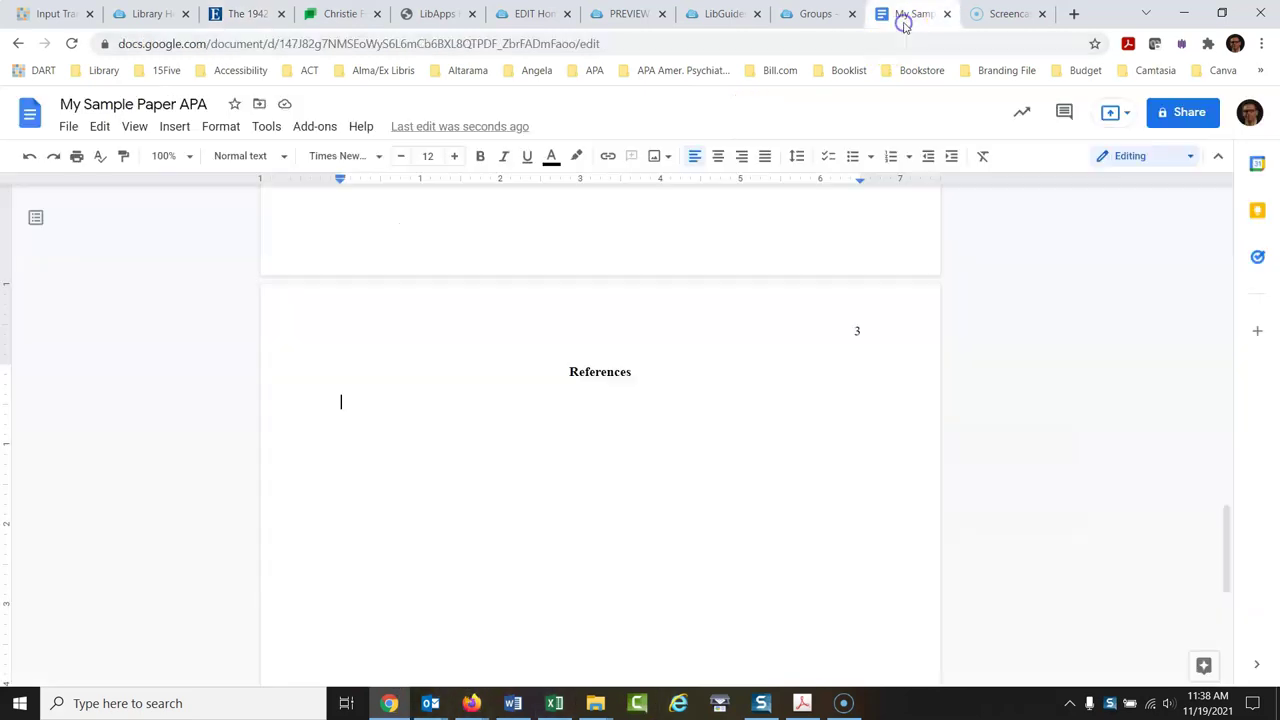
pyautogui.write('Löwy, I. (2021). The 1942 Massive Contamination of Yellow Fever Vaccine: A Public Health Consequence of Scientific Arrogance. American Journal of Public Health, 111(9), 1654–1660. https://doi.org/10.2105/ajph.2021.306313')
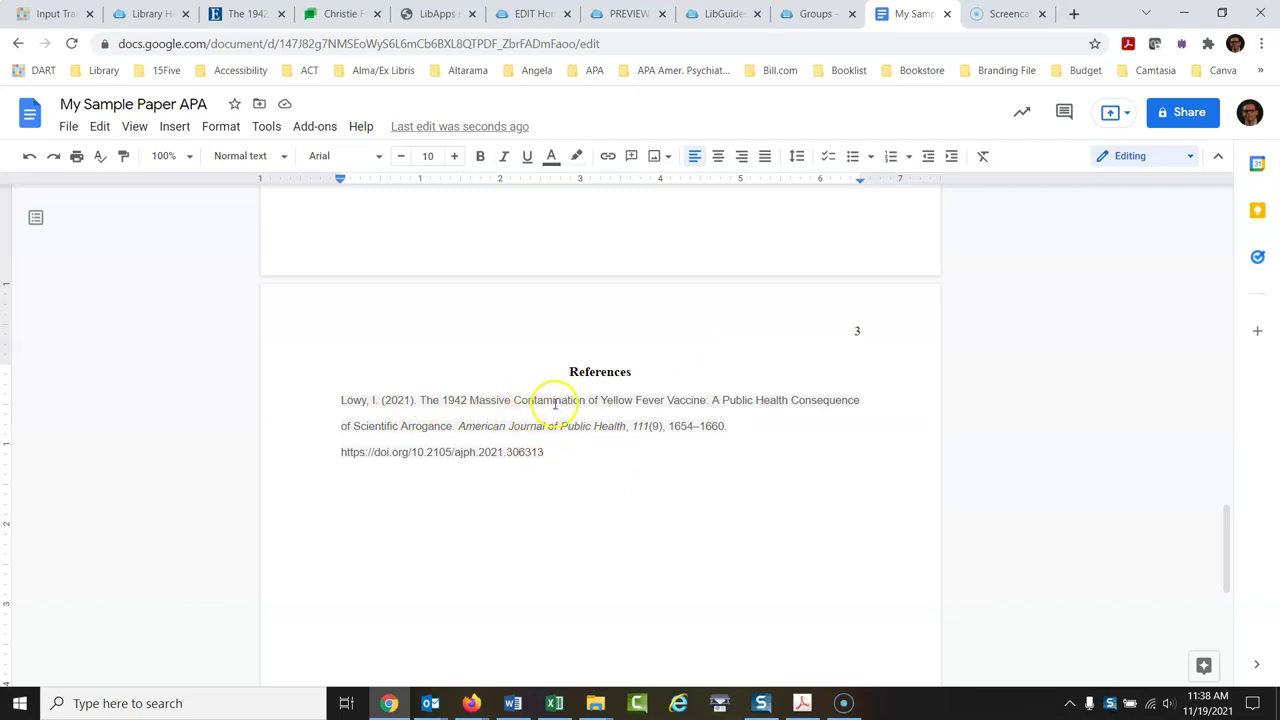
pyautogui.moveTo(548, 452); pyautogui.dragTo(331, 413)
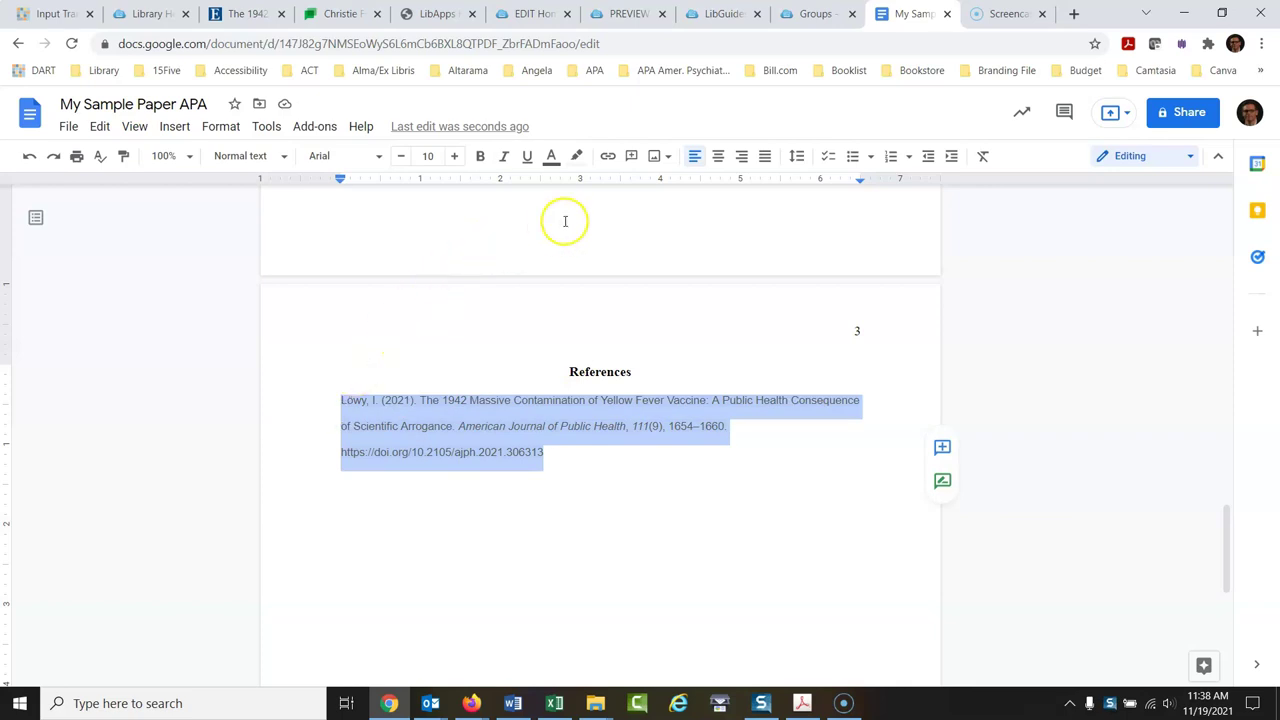
pyautogui.click(577, 157)
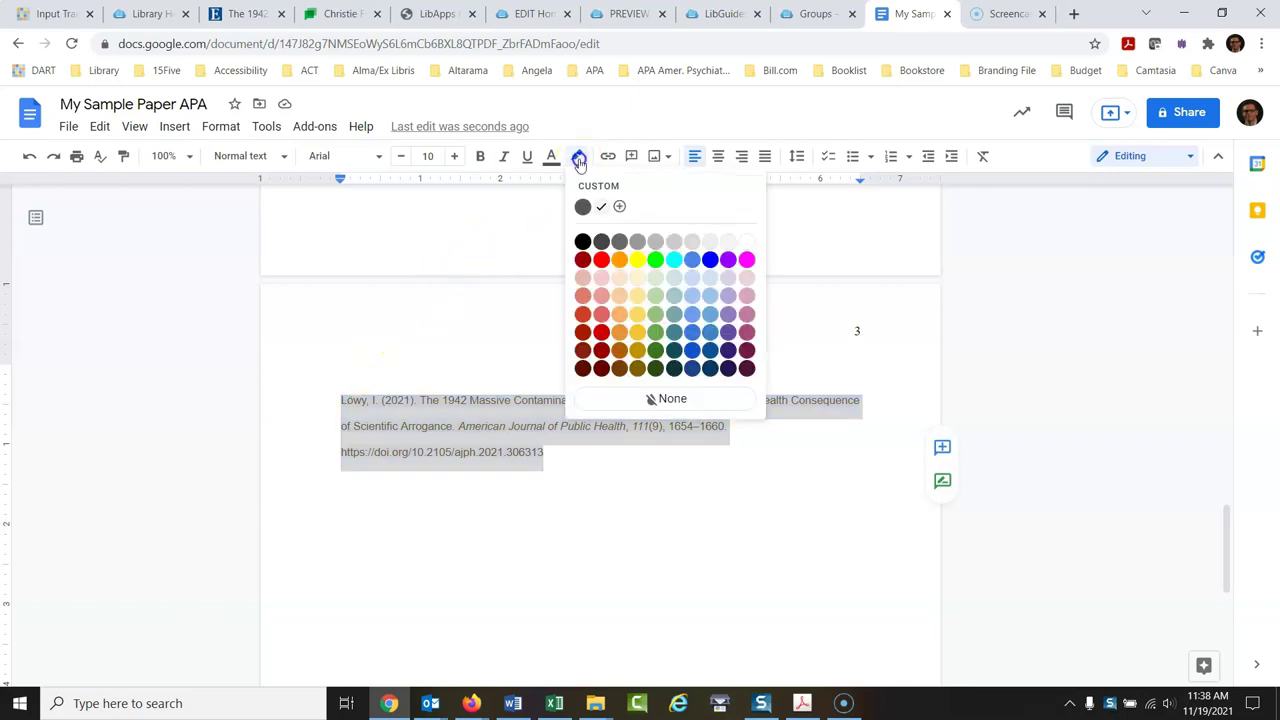
pyautogui.click(667, 399)
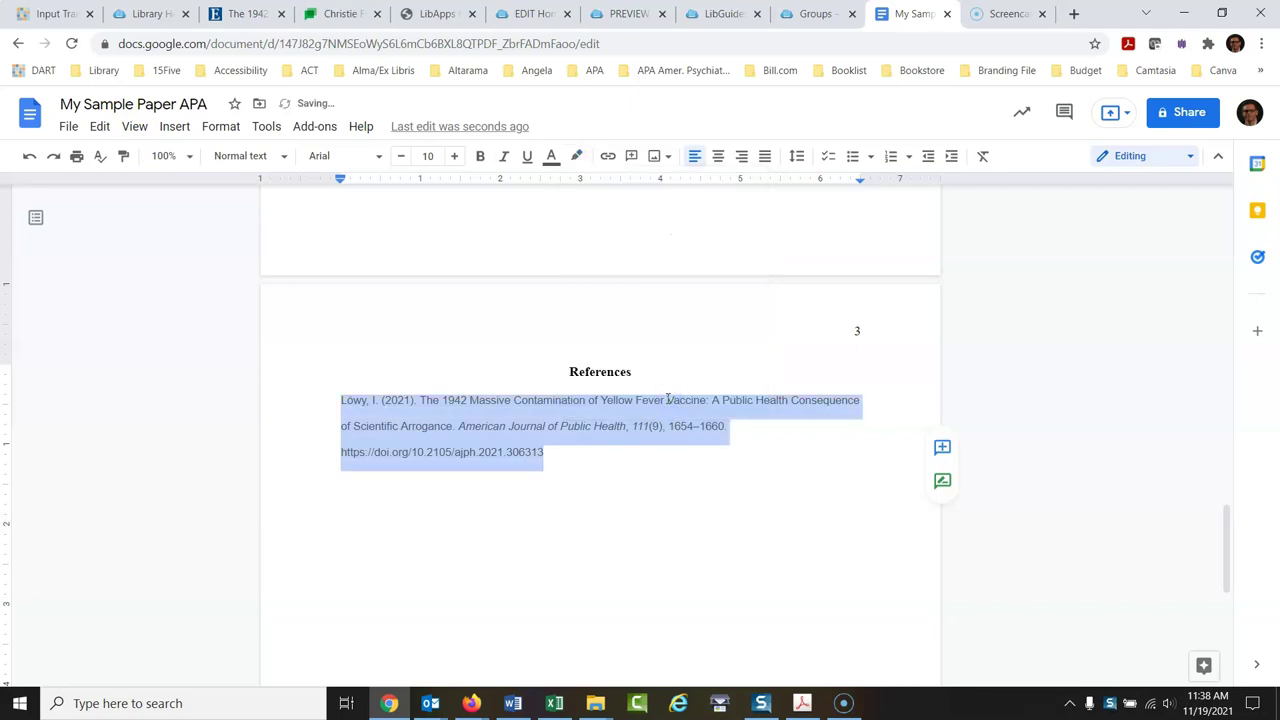
pyautogui.click(627, 476)
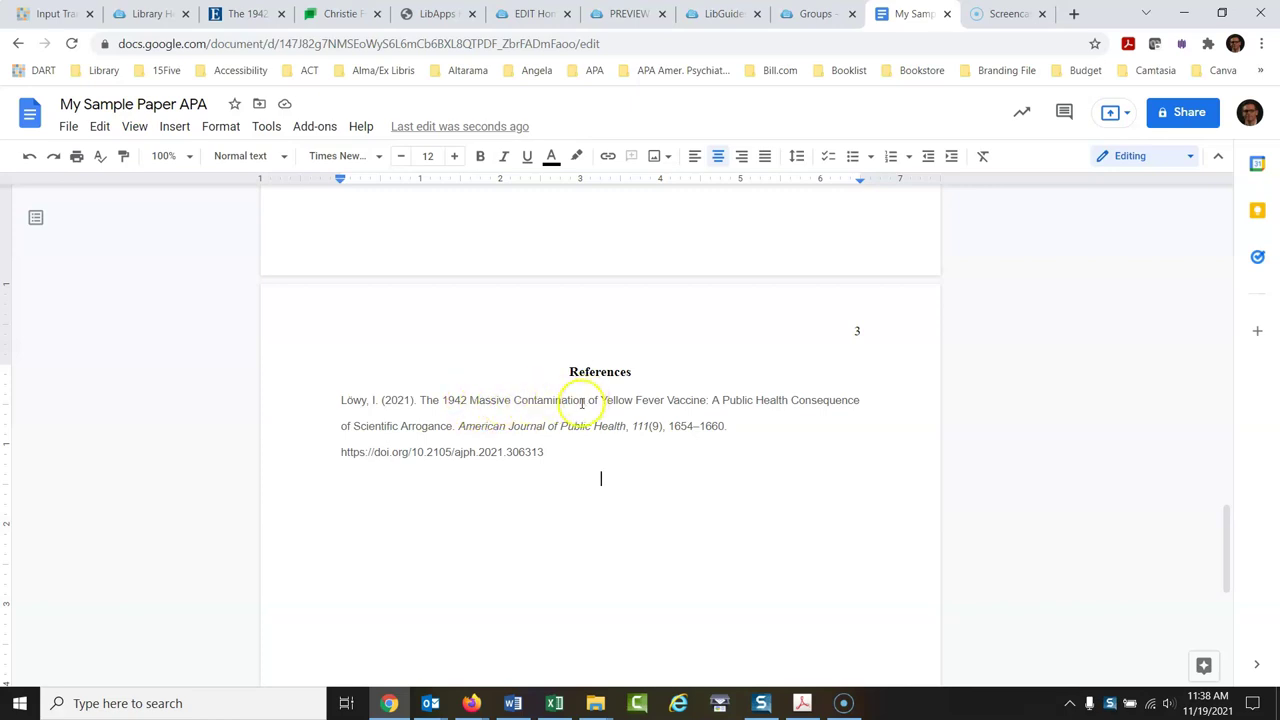
pyautogui.moveTo(545, 452); pyautogui.dragTo(331, 409)
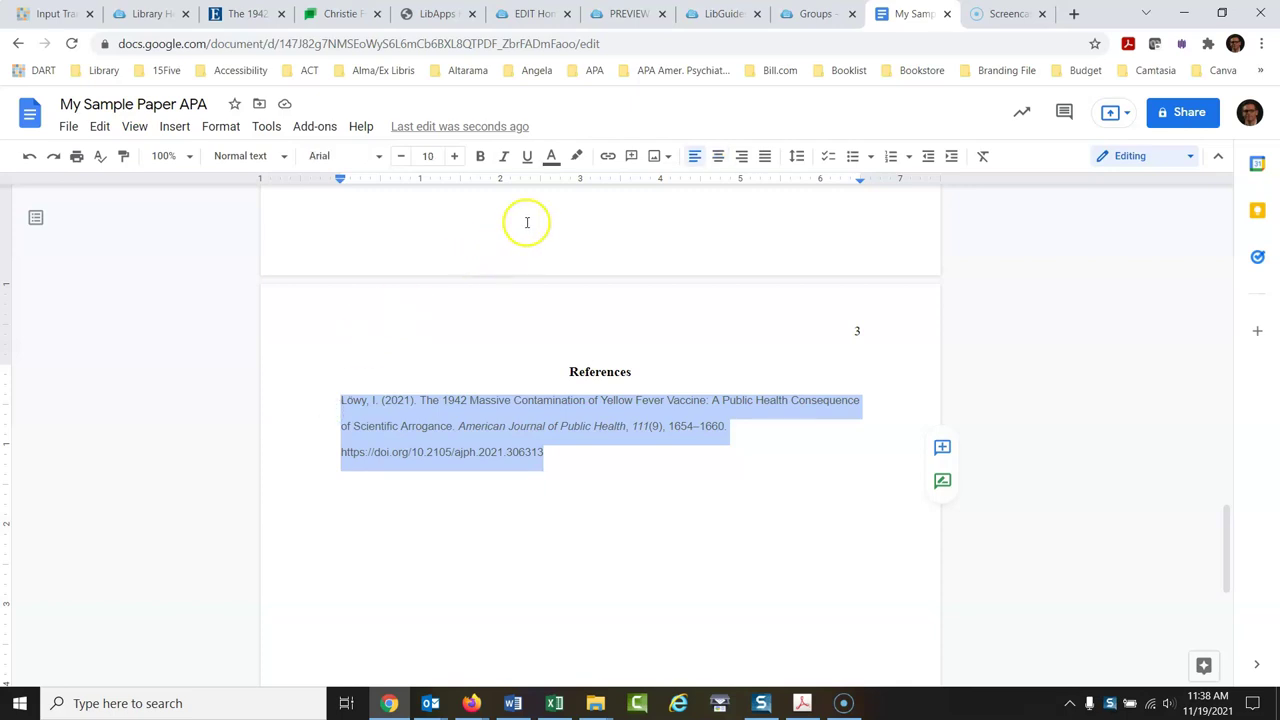
# Format the reference entry as black Times New Roman at size 12.
pyautogui.click(553, 160)
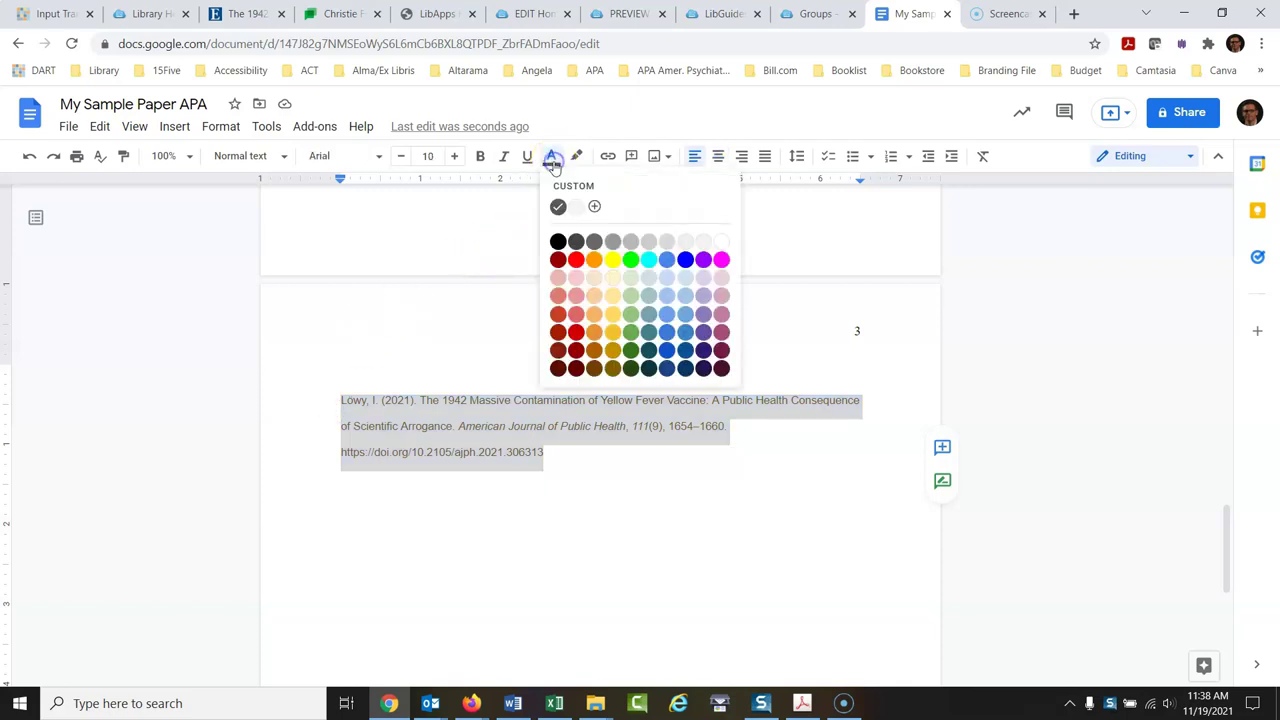
pyautogui.click(558, 242)
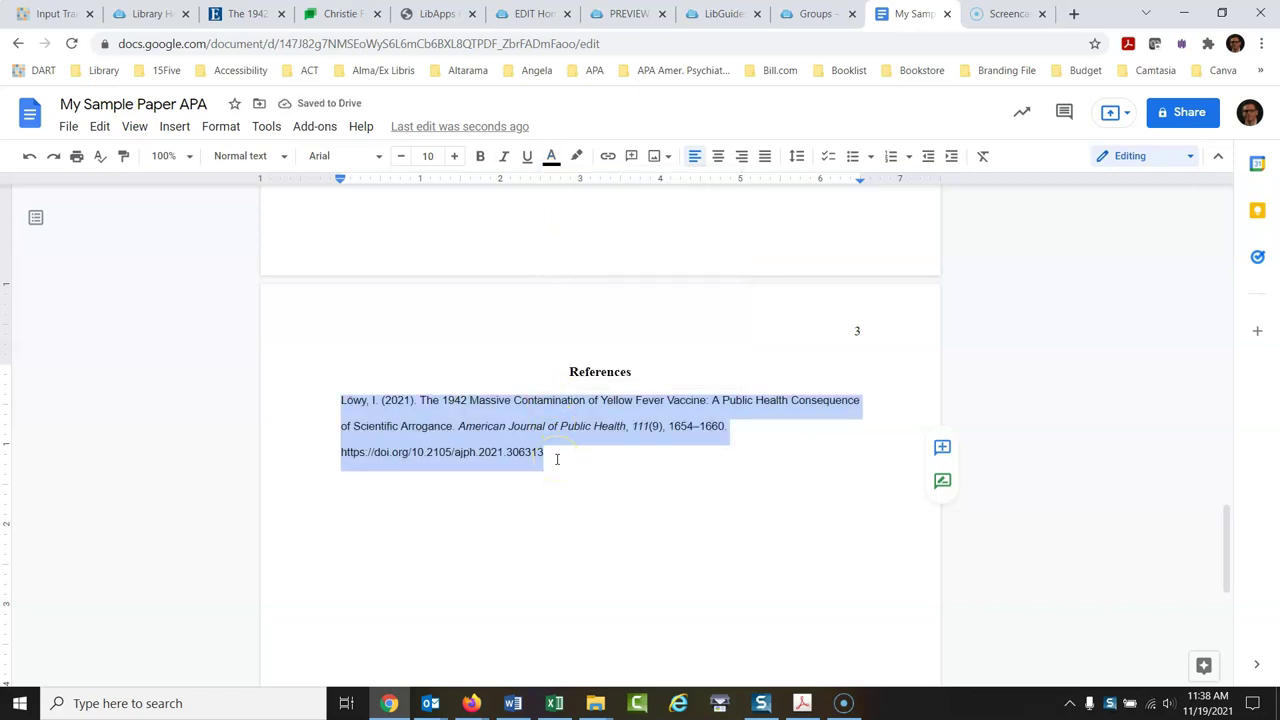
pyautogui.click(378, 158)
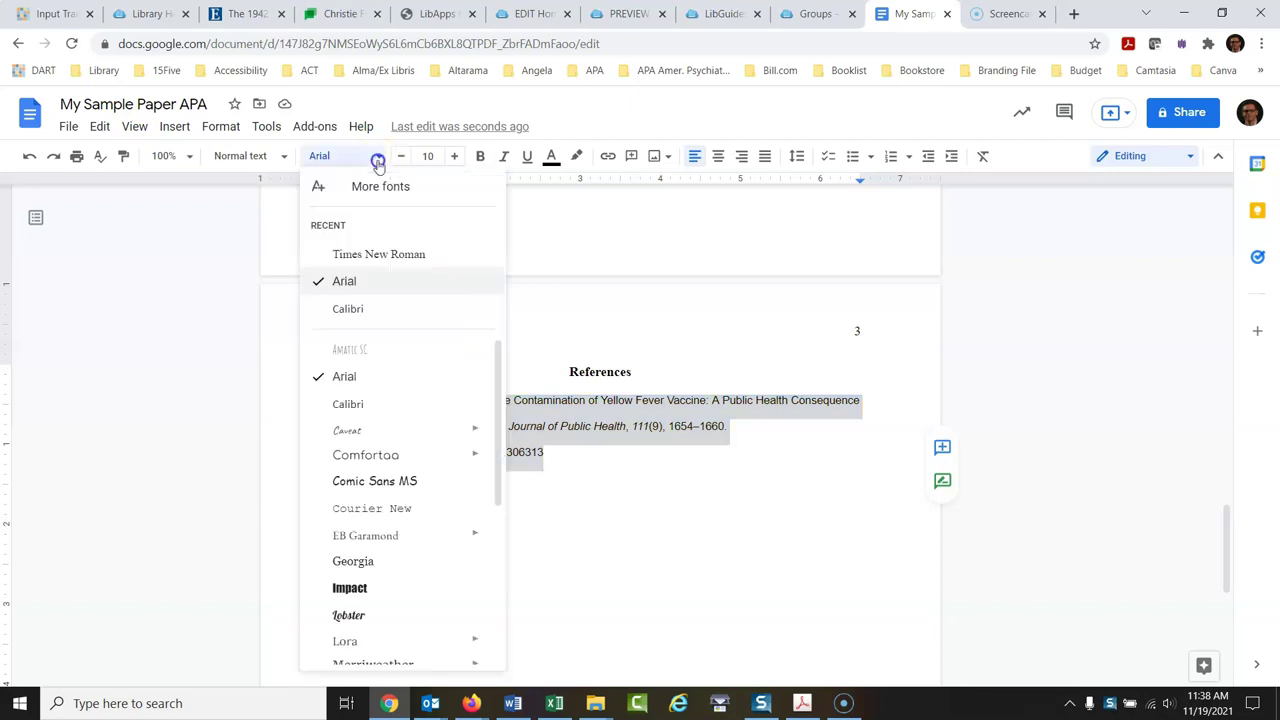
pyautogui.click(357, 254)
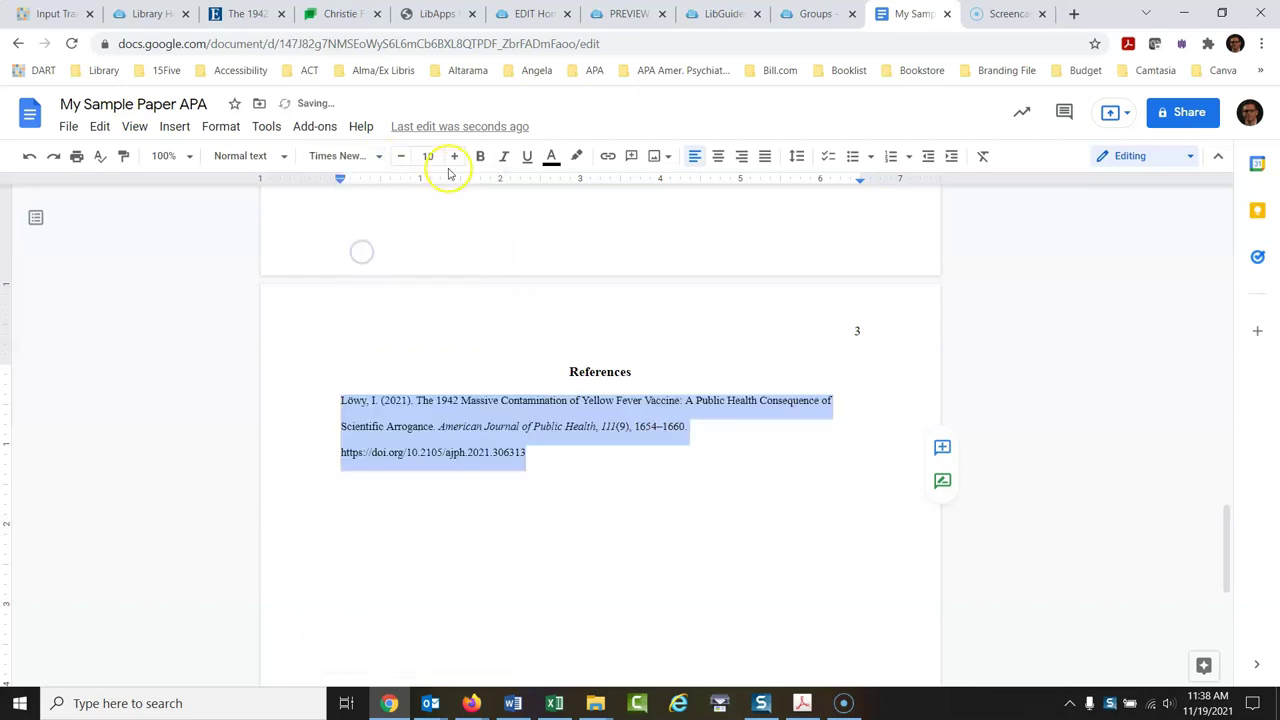
pyautogui.click(455, 158)
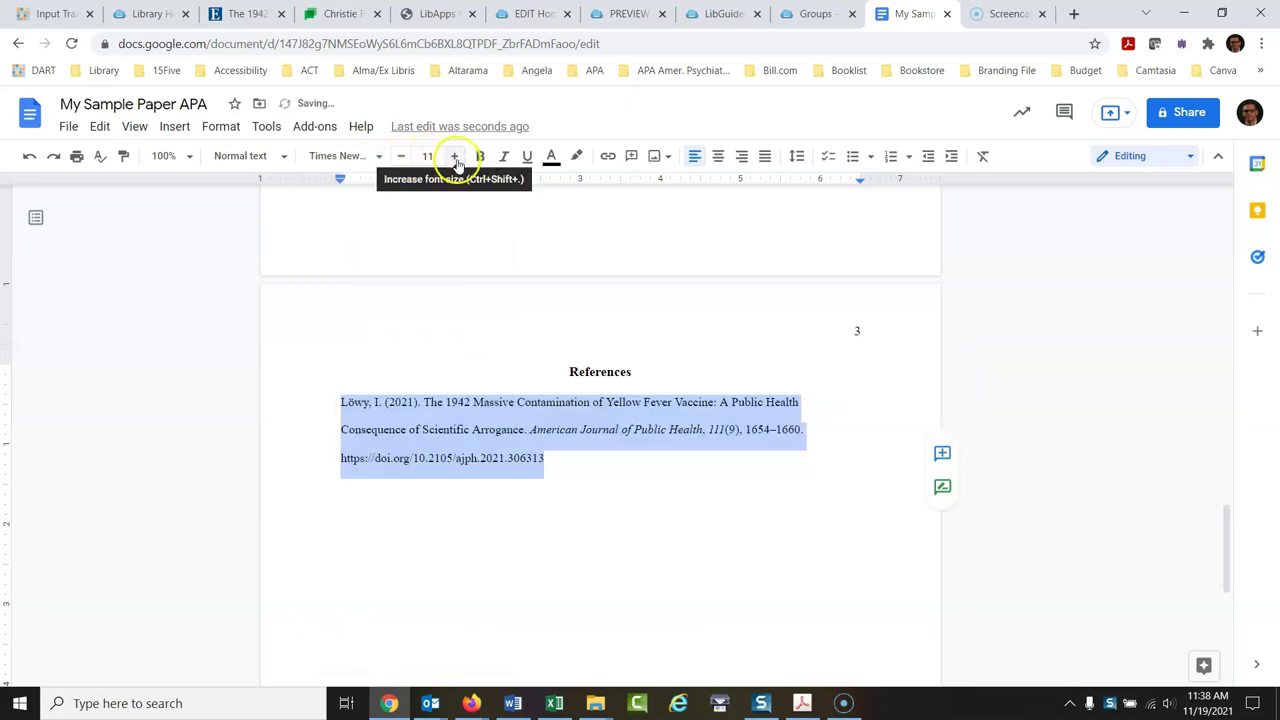
pyautogui.click(455, 158)
pyautogui.click(608, 467)
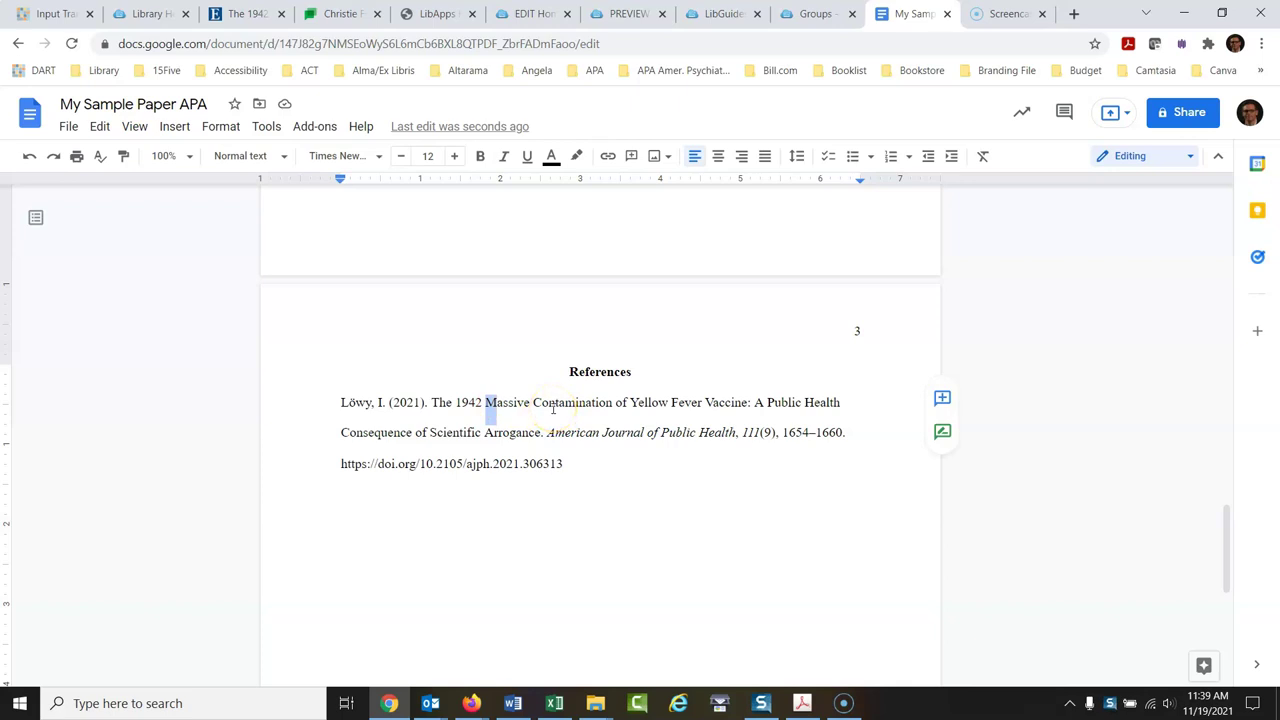
pyautogui.moveTo(533, 403); pyautogui.dragTo(541, 403)
pyautogui.moveTo(639, 403); pyautogui.dragTo(705, 403)
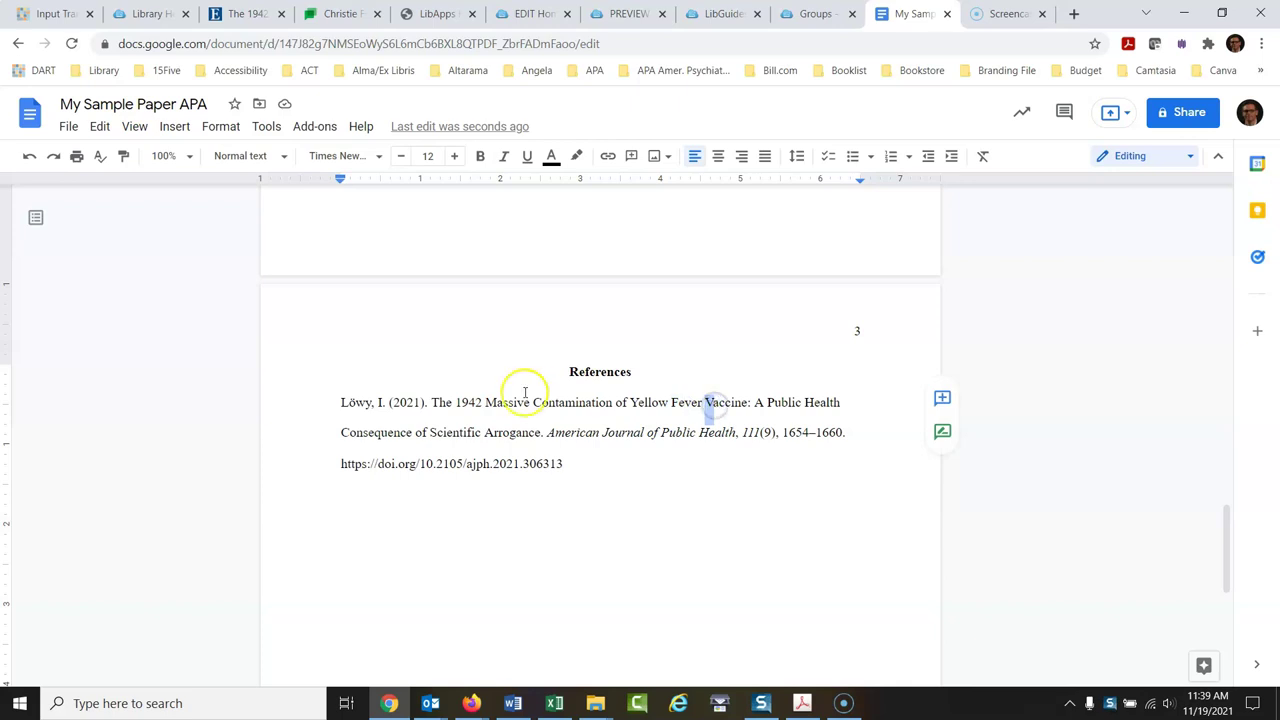
pyautogui.click(469, 403)
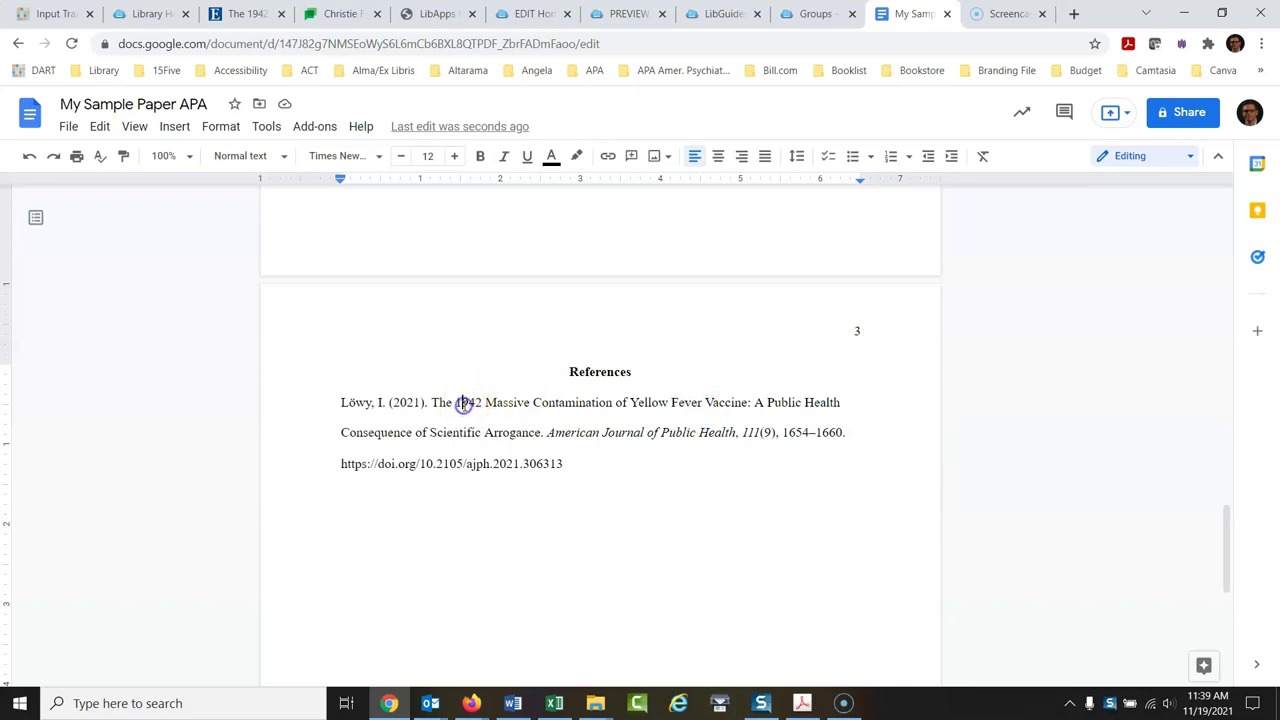
pyautogui.click(314, 128)
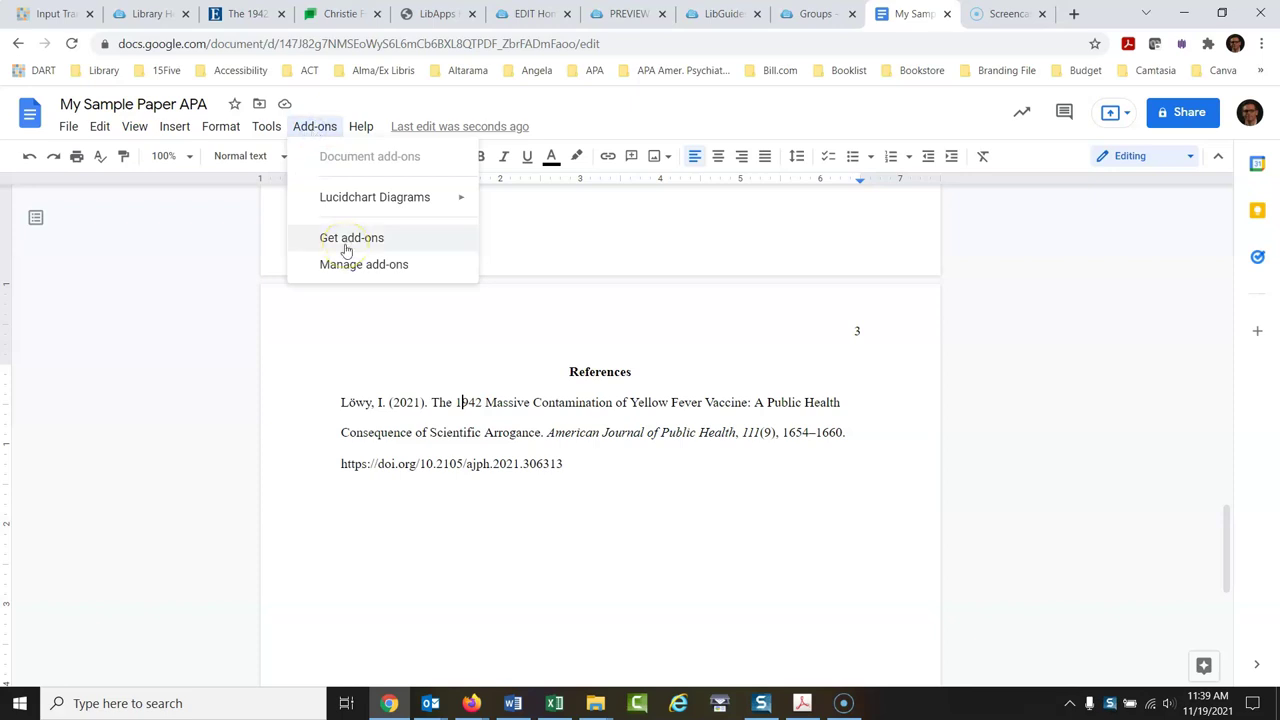
pyautogui.click(578, 245)
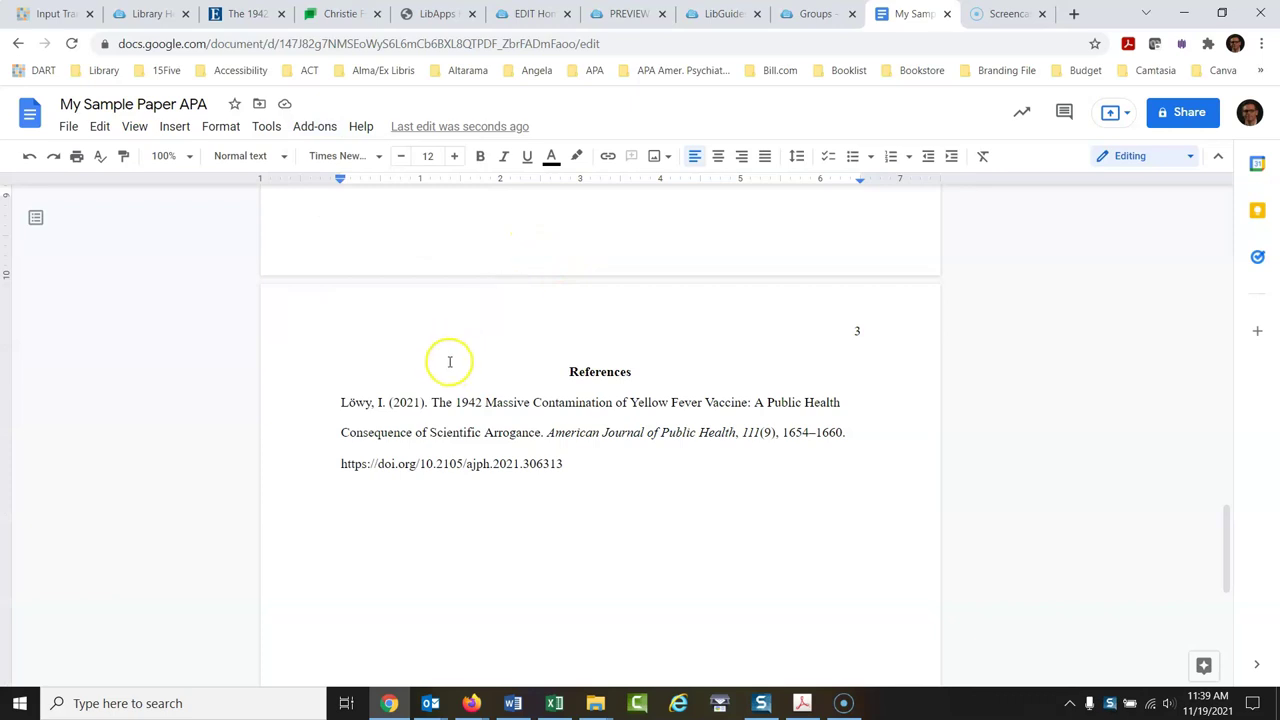
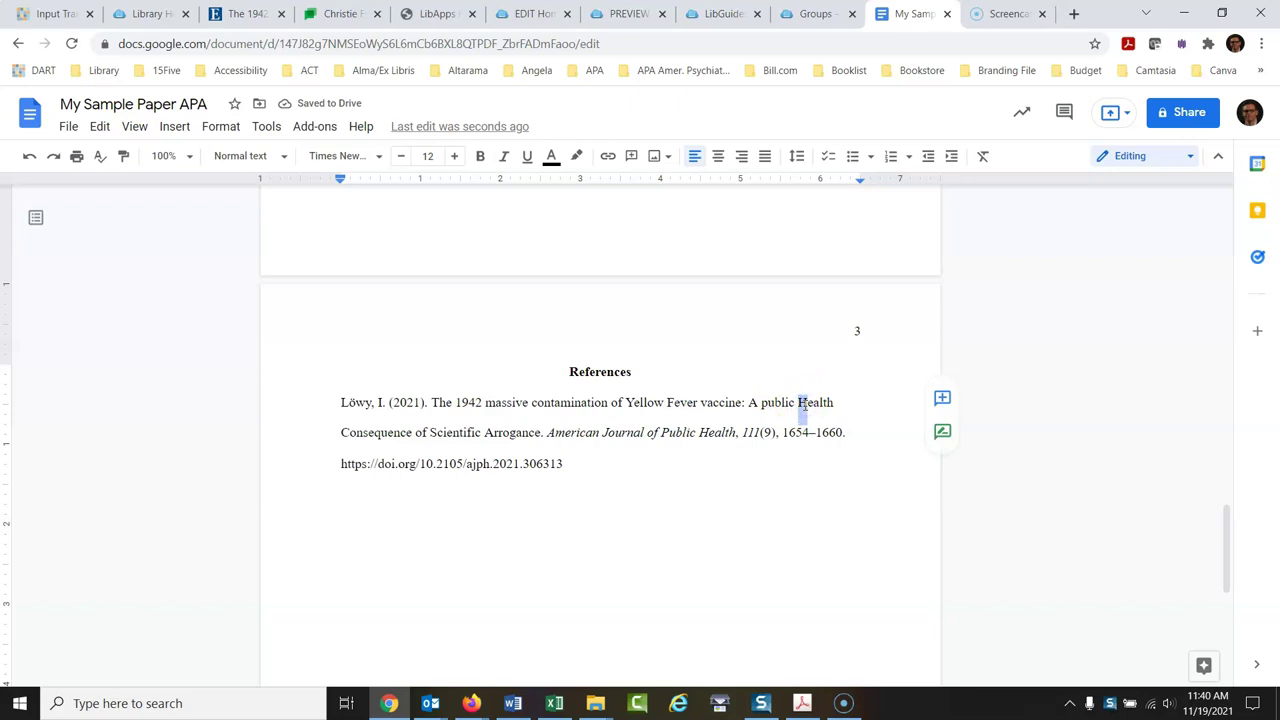
# Lowercase Consequence and Arrogance in the Löwy title, then select the whole Löwy reference.
pyautogui.click(341, 432)
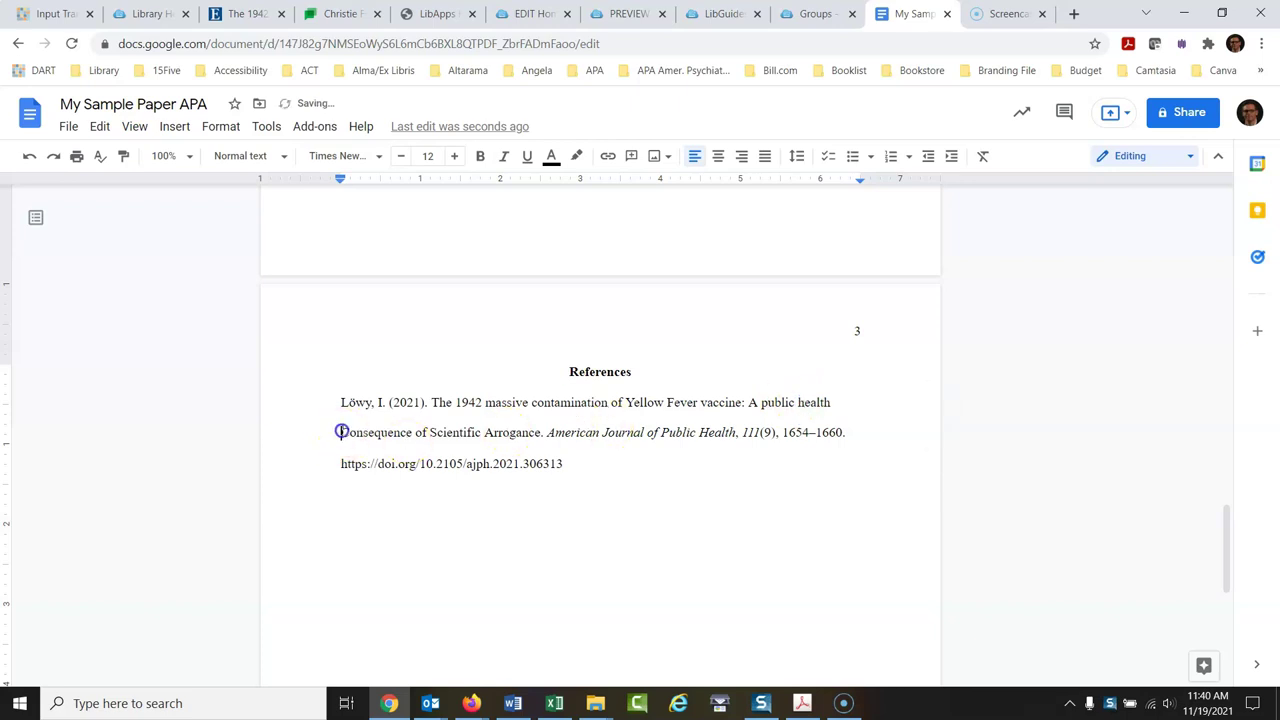
pyautogui.write('con')
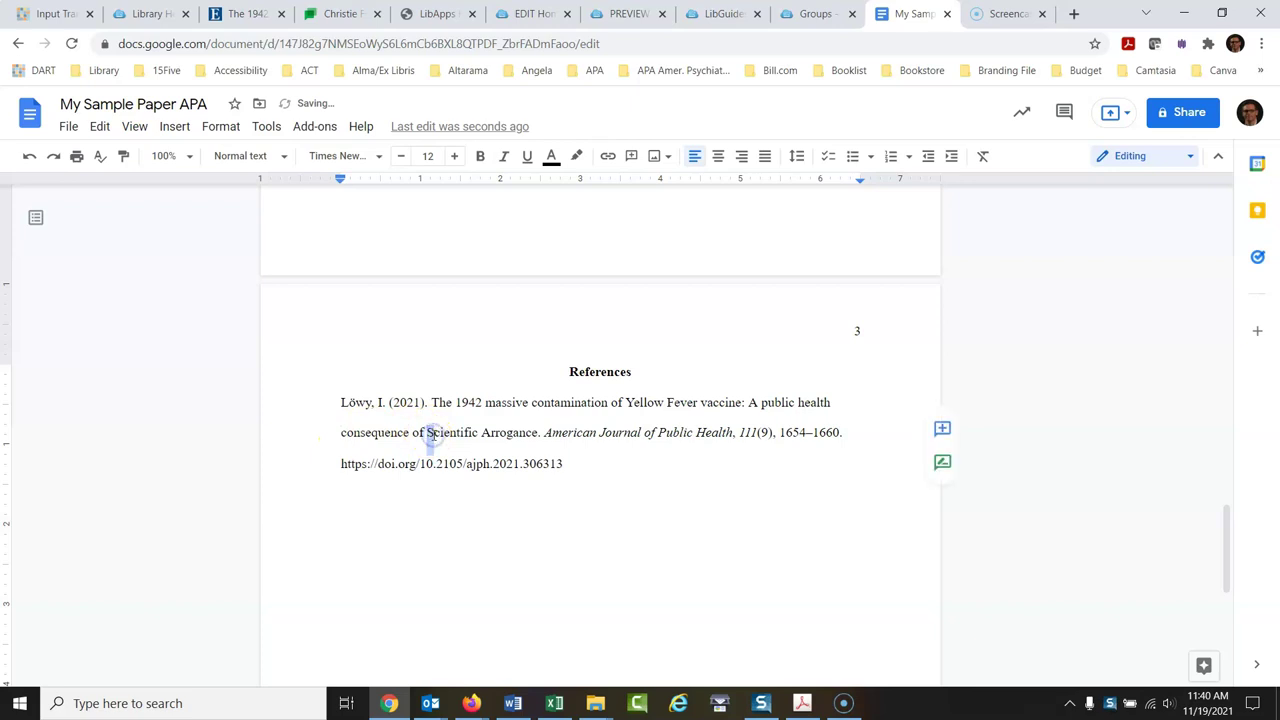
pyautogui.write('s')
pyautogui.click(482, 432)
pyautogui.moveTo(479, 433); pyautogui.dragTo(488, 434)
pyautogui.write('a')
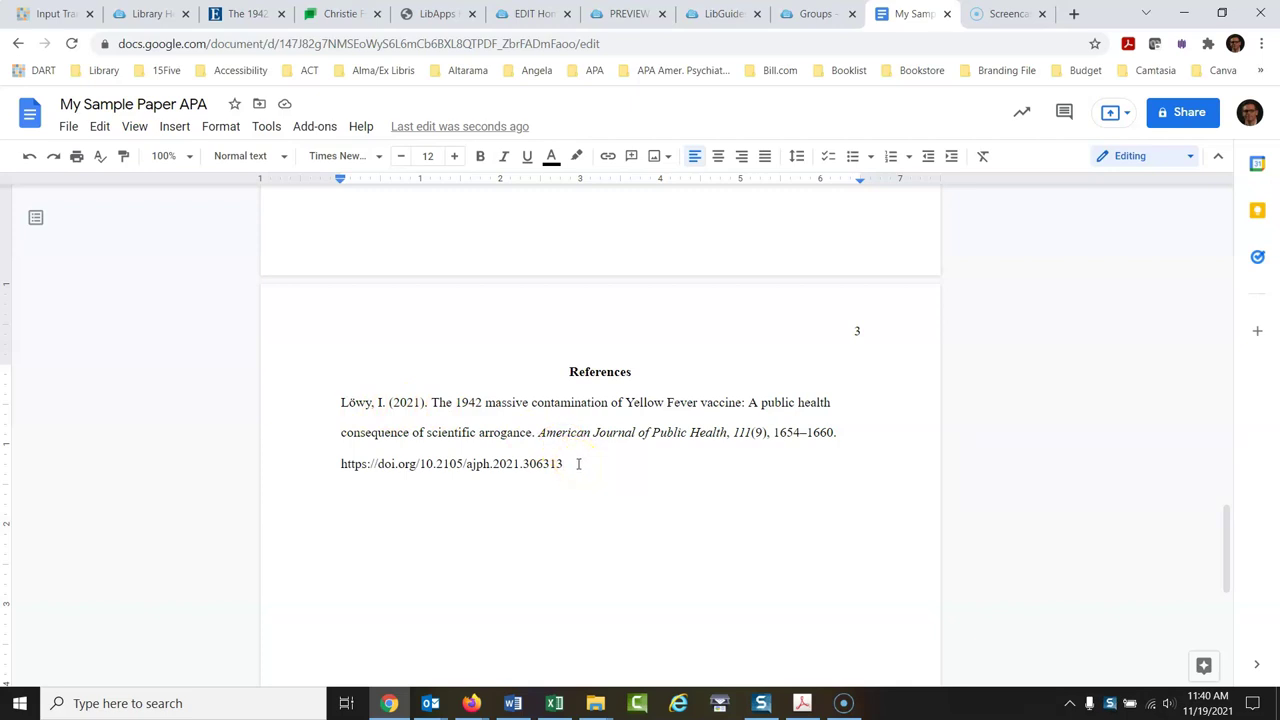
pyautogui.moveTo(577, 463); pyautogui.dragTo(333, 412)
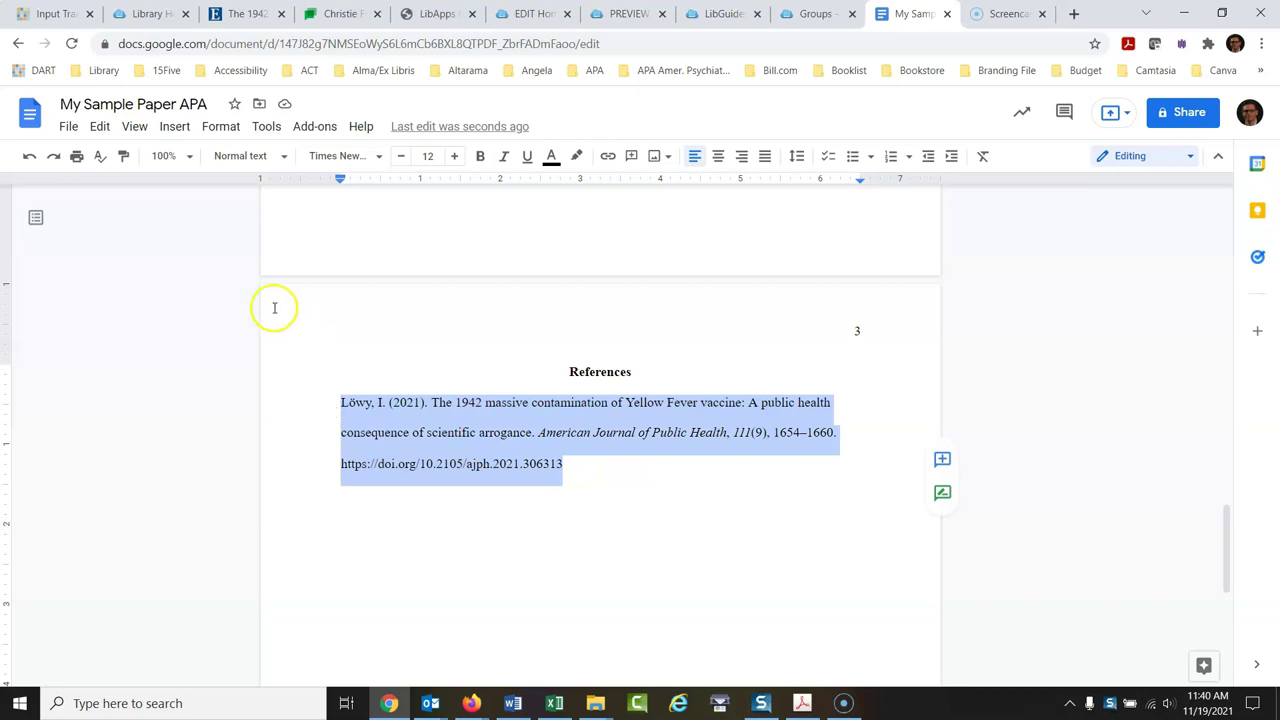
# Apply a 0.5-inch hanging indent to the Löwy reference and add an empty line after its DOI.
pyautogui.click(224, 128)
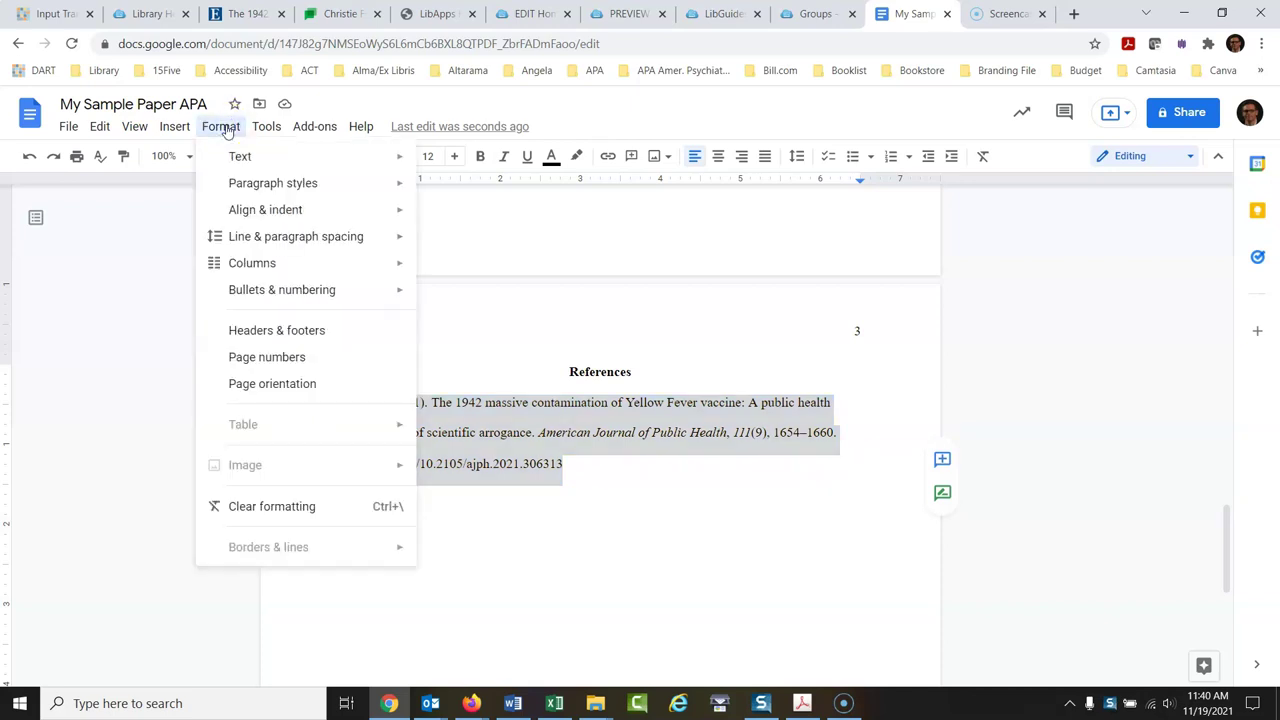
pyautogui.click(255, 210)
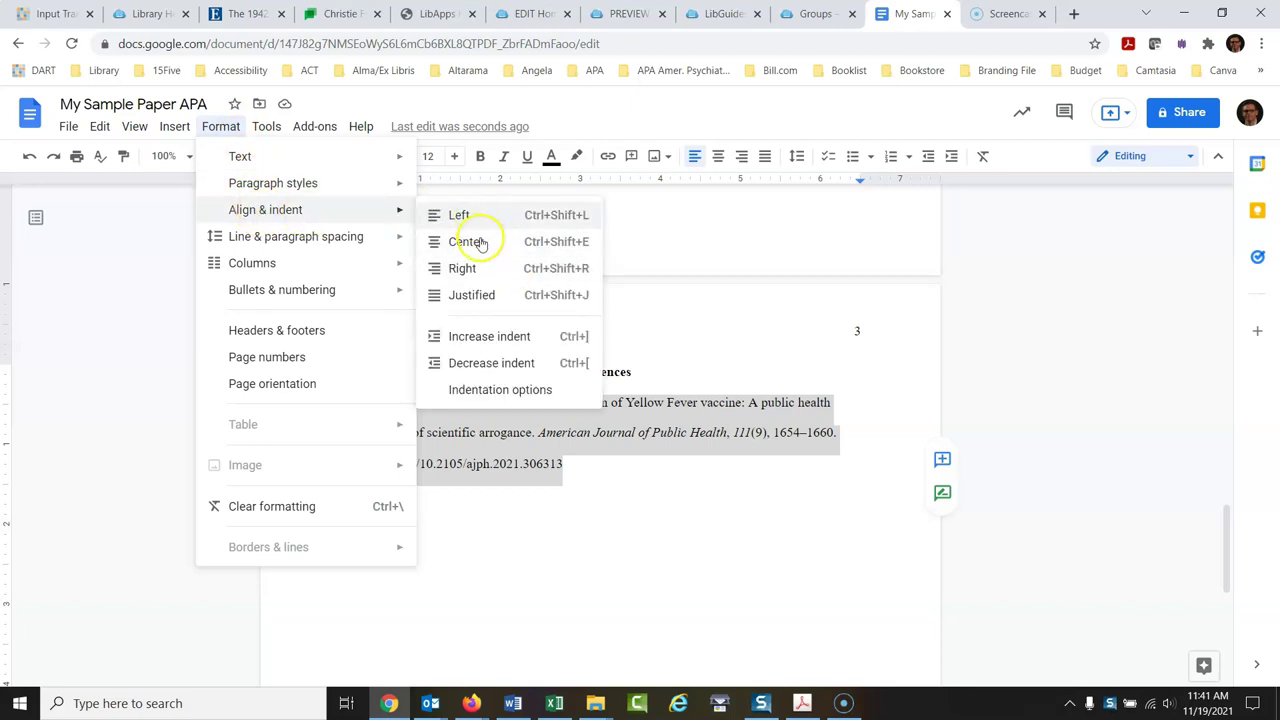
pyautogui.click(494, 393)
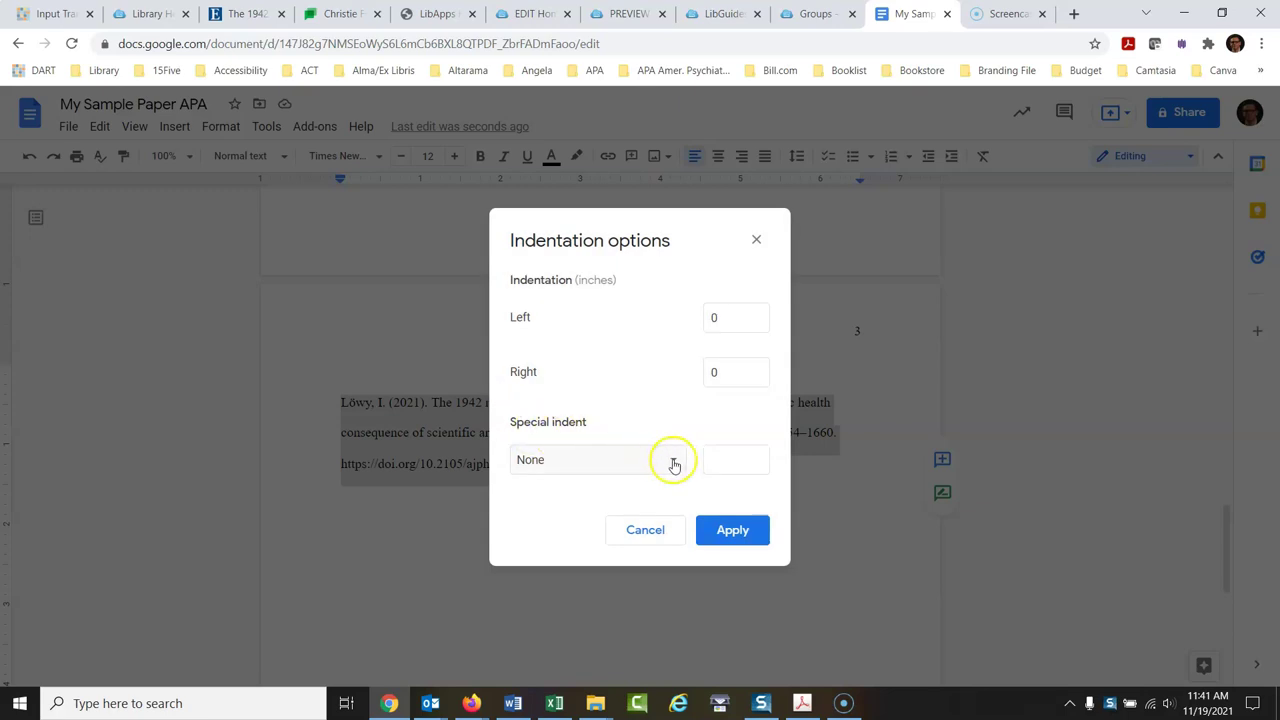
pyautogui.click(674, 464)
pyautogui.click(590, 512)
pyautogui.click(728, 536)
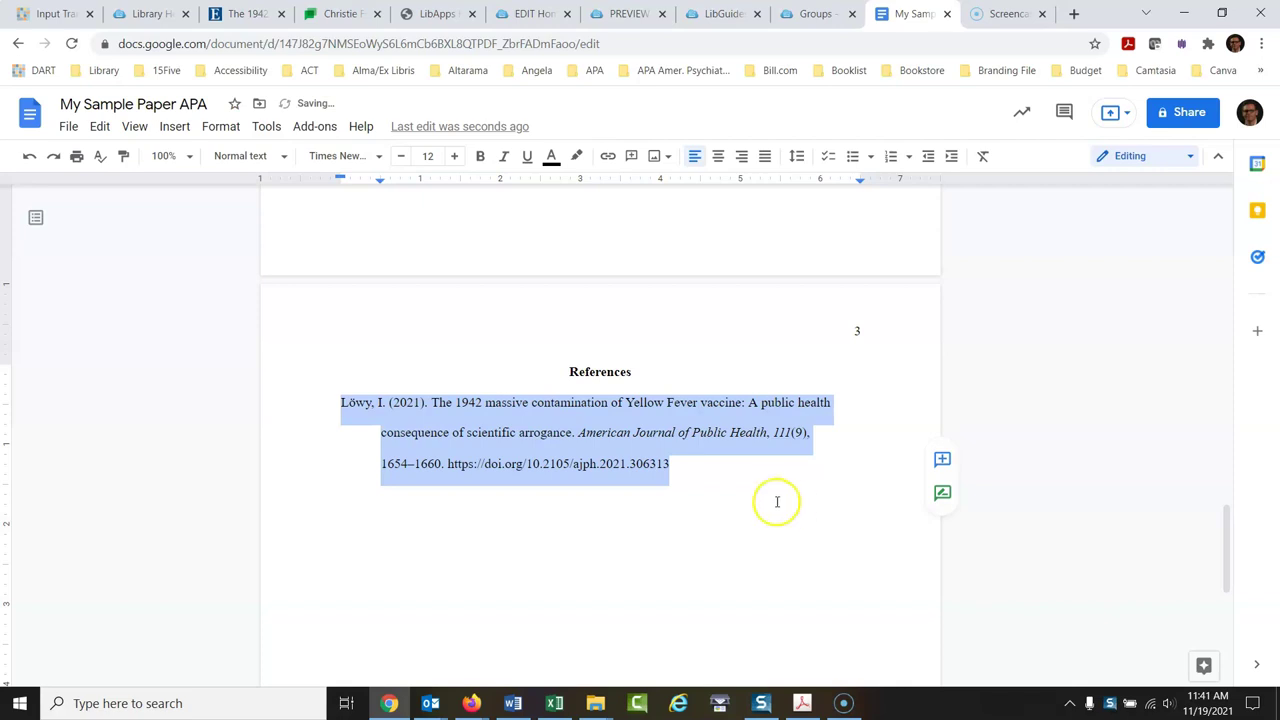
pyautogui.click(716, 474)
pyautogui.press('Return')
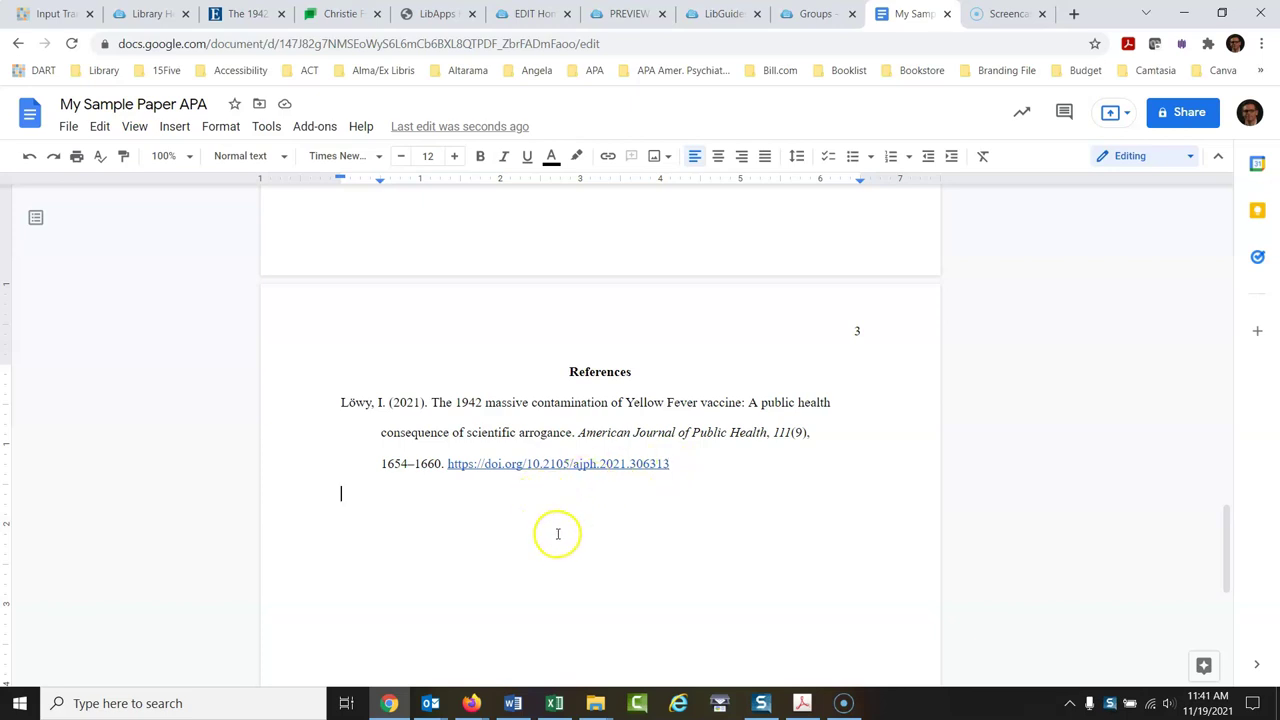
# Return to the EBSCO result list and open record 4, the Novel Imputation Approach article.
pyautogui.click(228, 20)
pyautogui.click(257, 227)
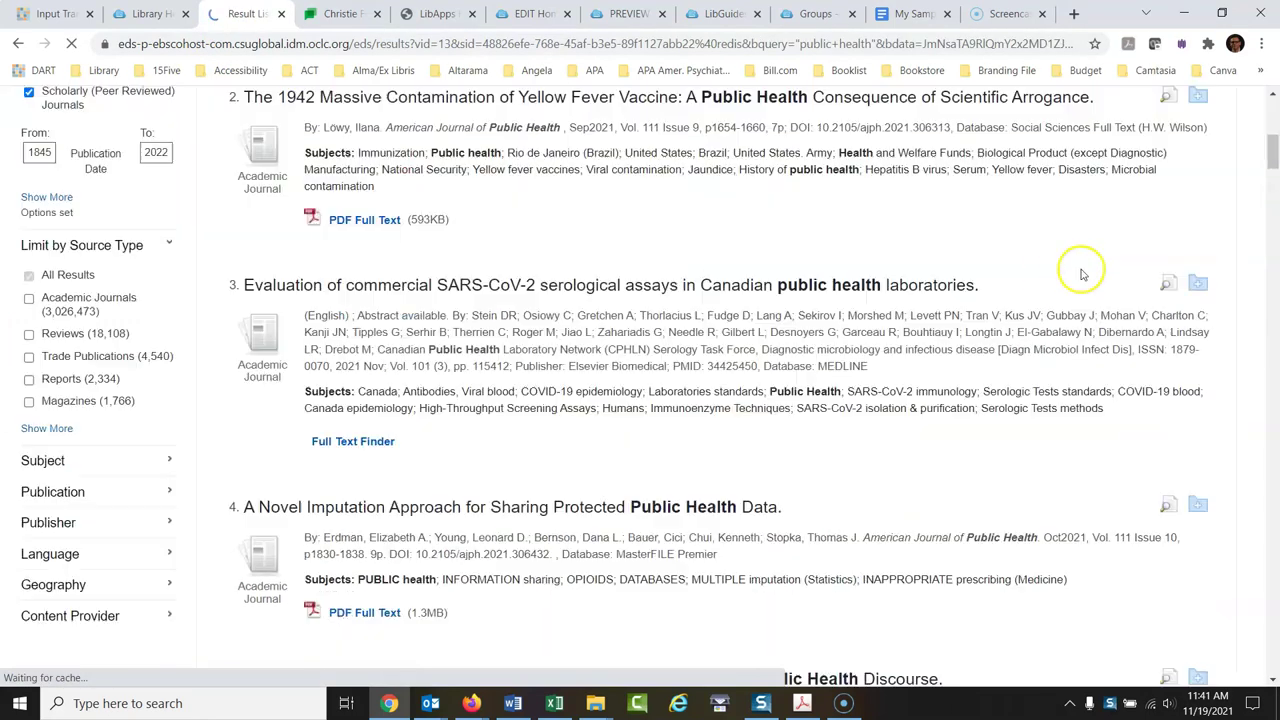
pyautogui.scroll(2, 1270, 150)
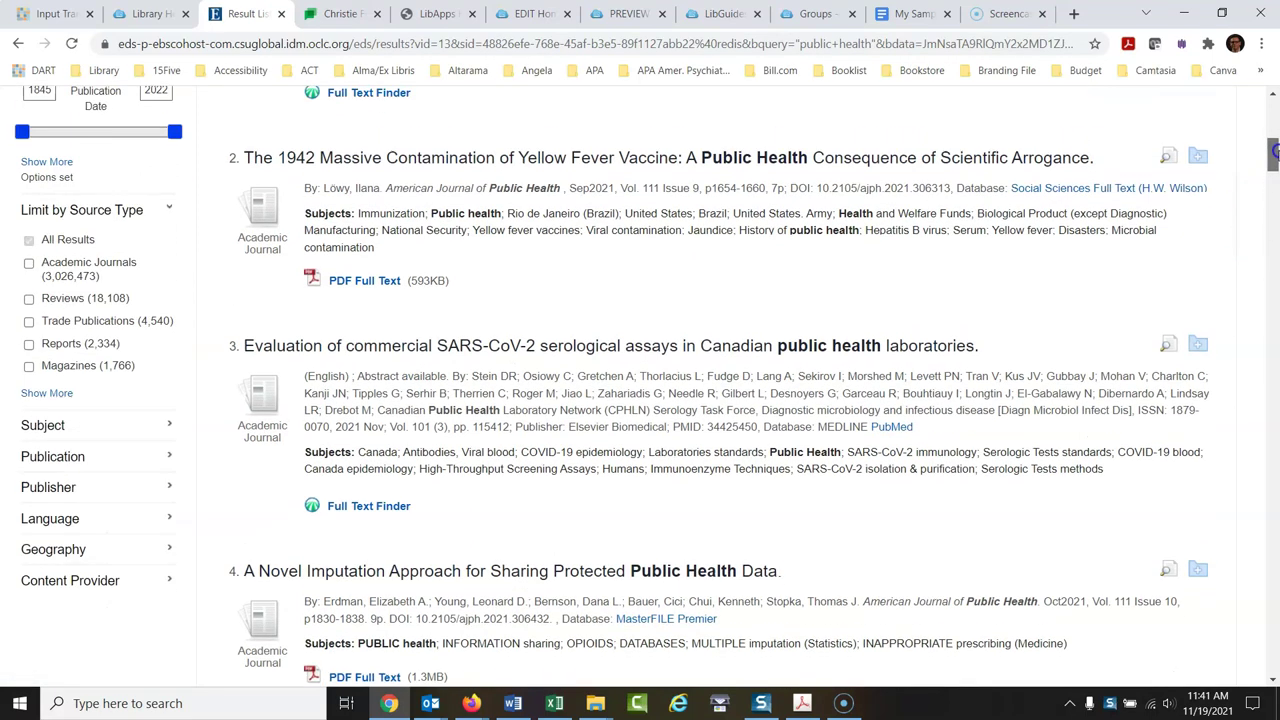
pyautogui.moveTo(1274, 147); pyautogui.dragTo(1274, 170)
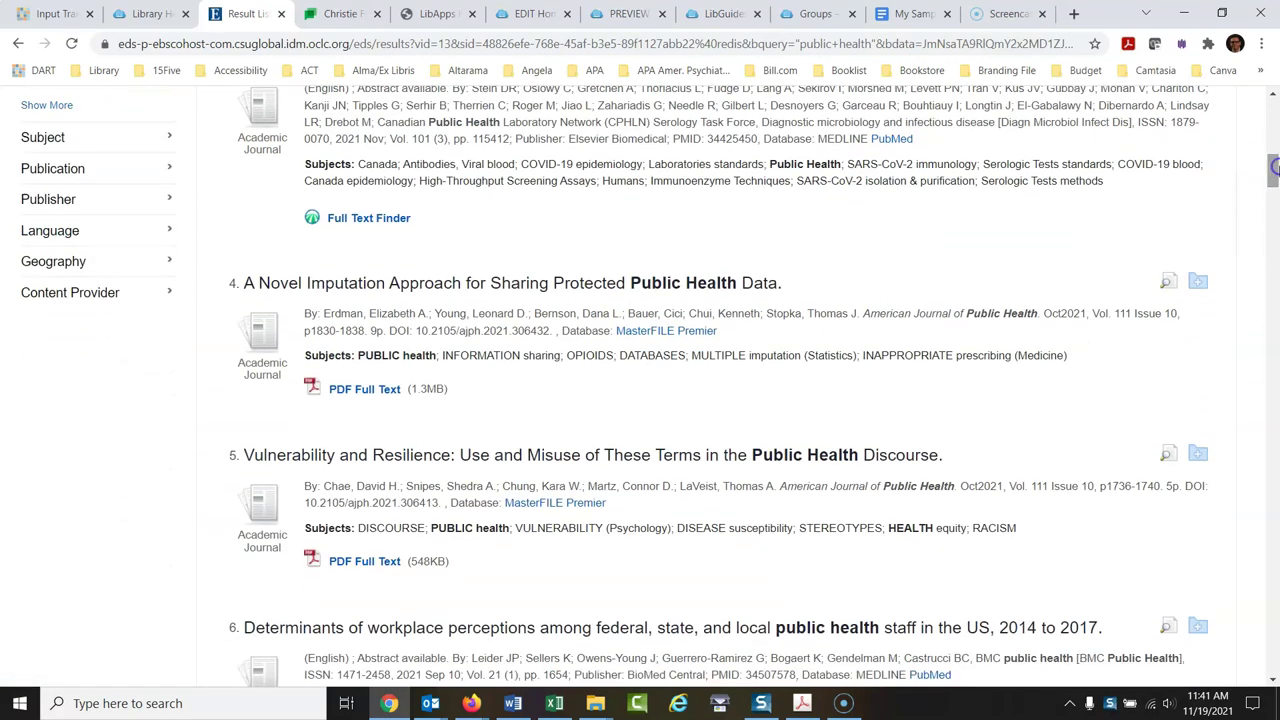
pyautogui.click(580, 284)
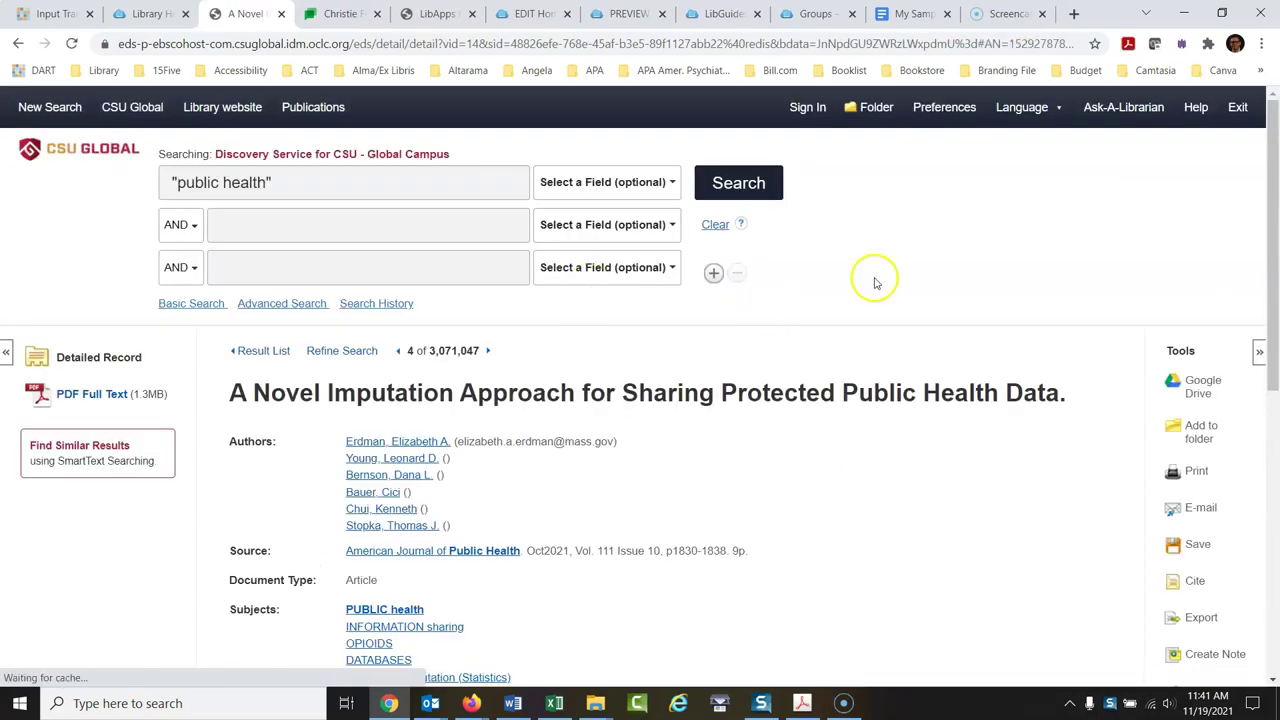
# Copy the article's APA 7th citation from Cite and return to the Google Docs paper.
pyautogui.moveTo(1275, 157); pyautogui.dragTo(1276, 226)
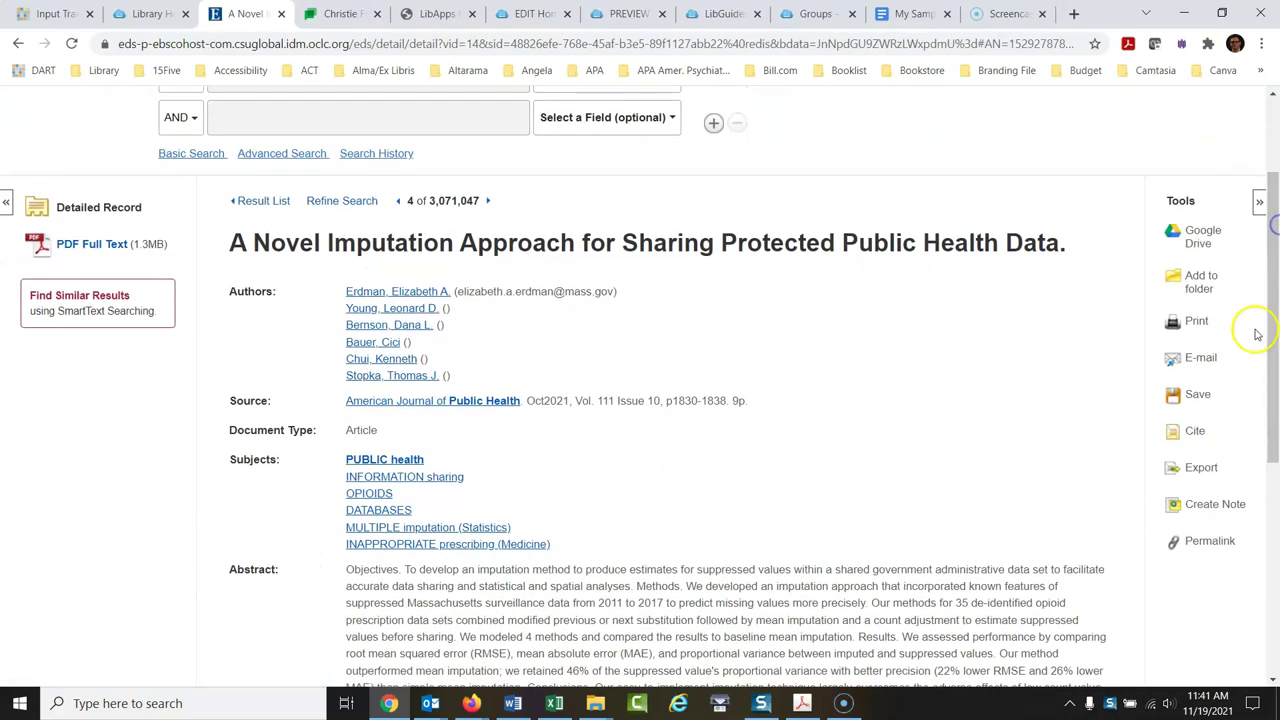
pyautogui.click(1195, 432)
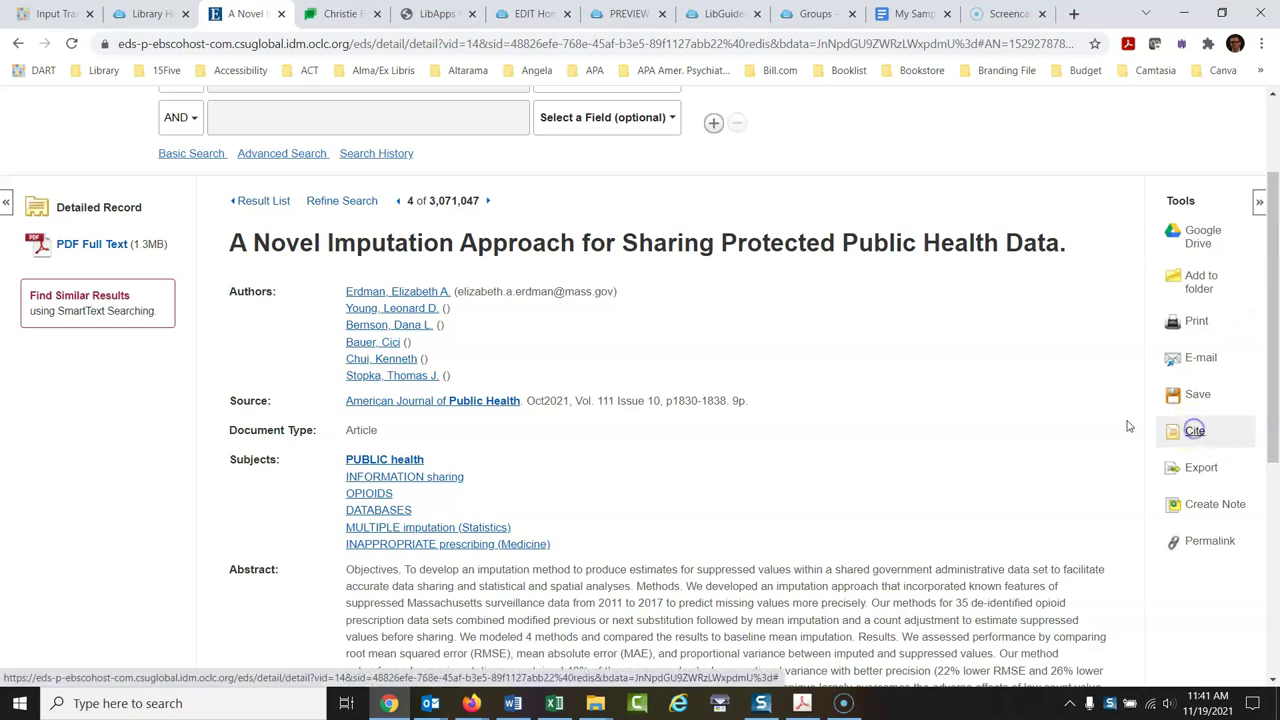
pyautogui.moveTo(1100, 345); pyautogui.dragTo(1102, 376)
pyautogui.moveTo(381, 392); pyautogui.dragTo(1064, 406)
pyautogui.hotkey('ctrl', 'c')
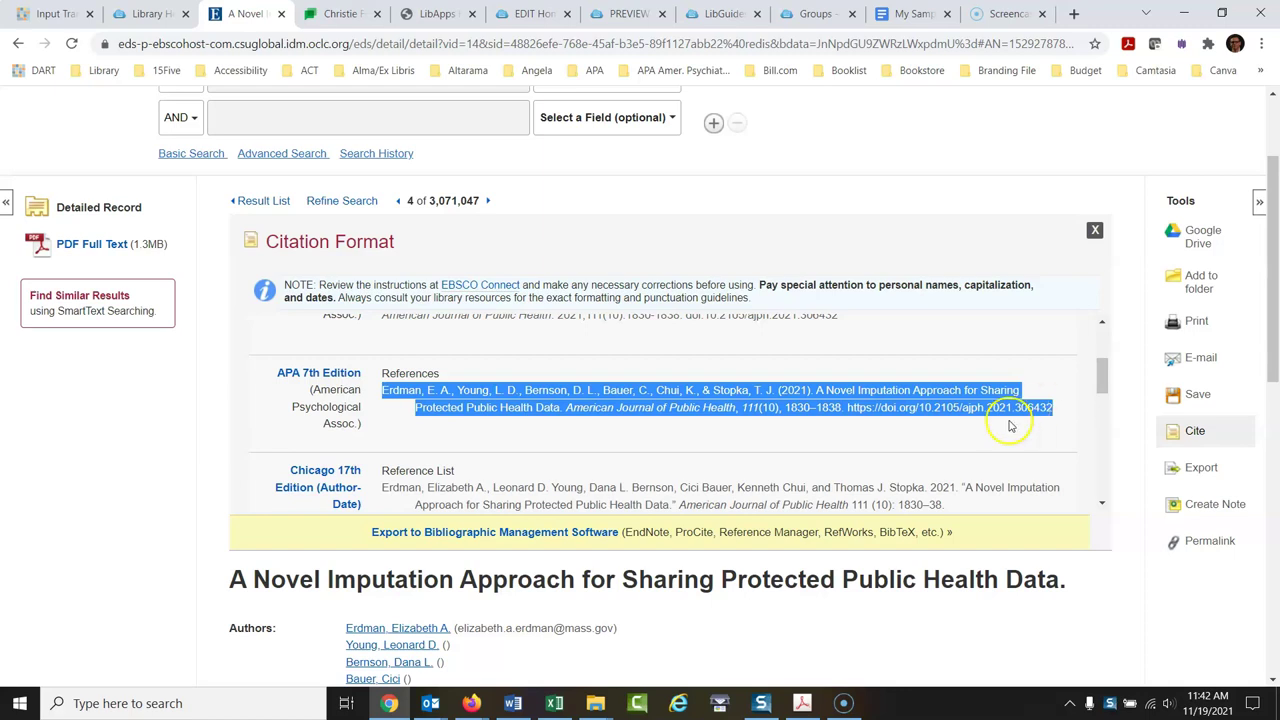
pyautogui.click(903, 15)
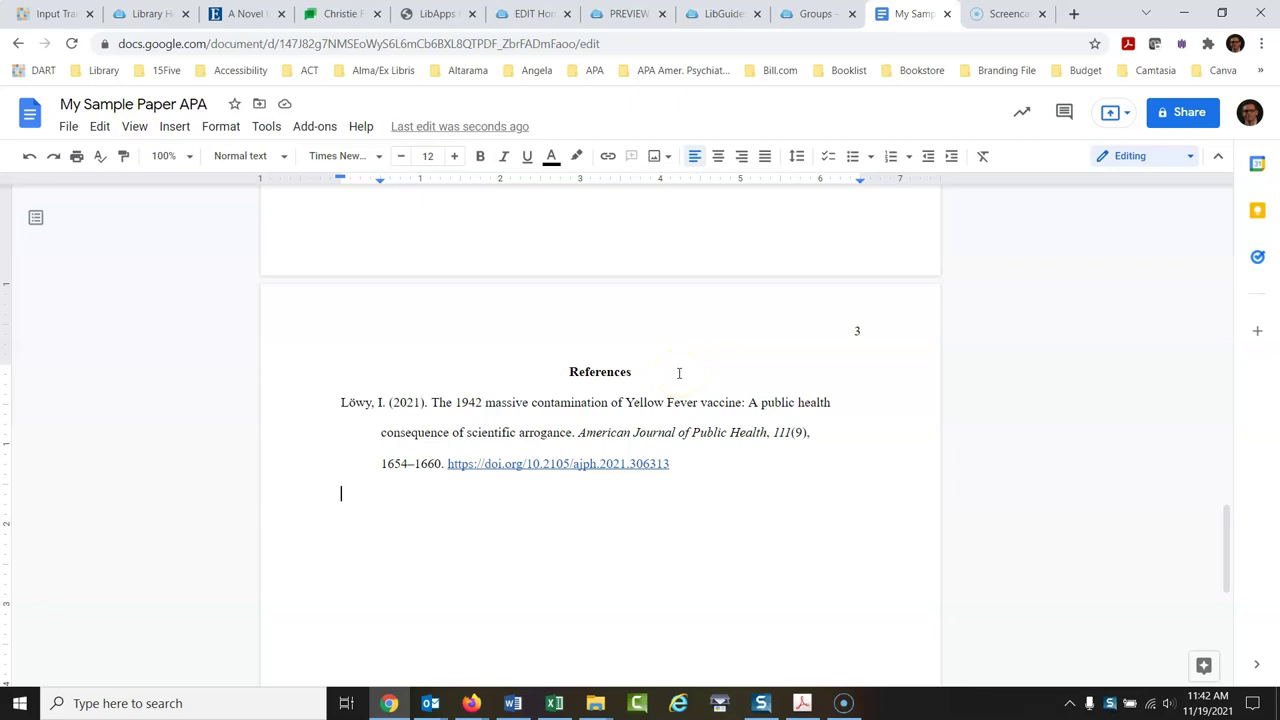
# Paste the Erdman citation into the References and select the whole entry.
pyautogui.hotkey('ctrl', 'v')
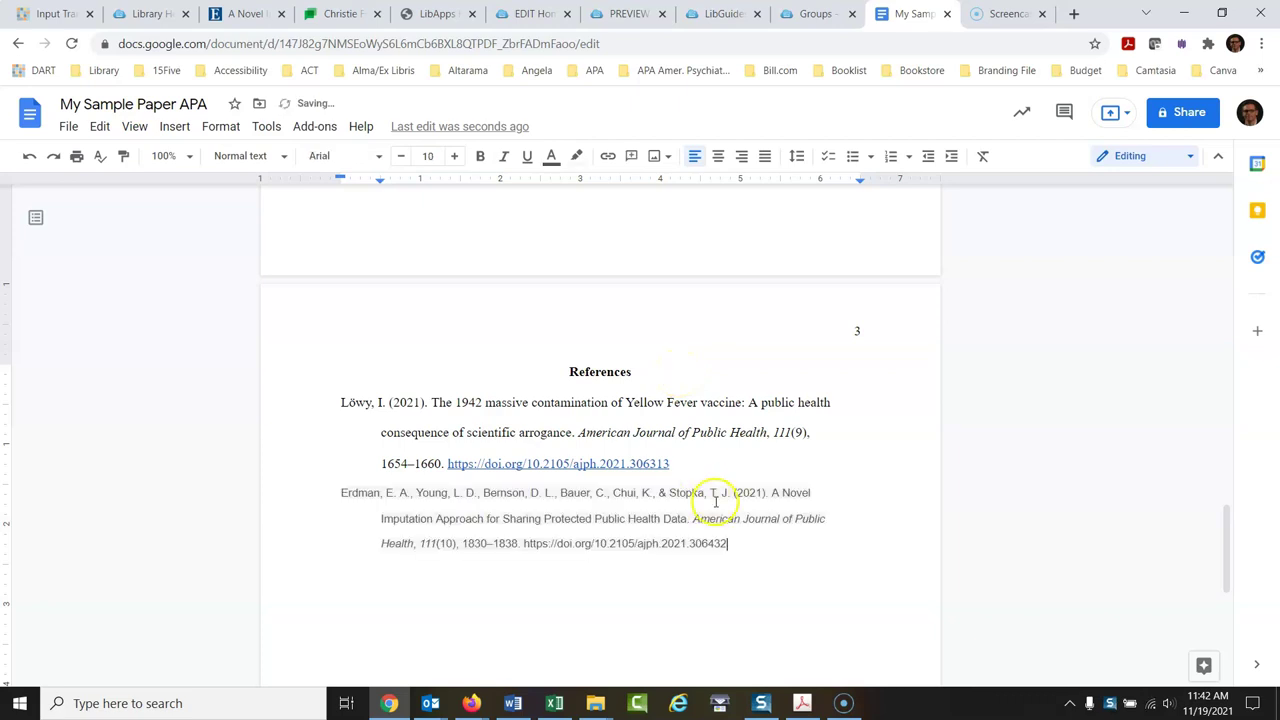
pyautogui.moveTo(740, 520); pyautogui.dragTo(534, 520)
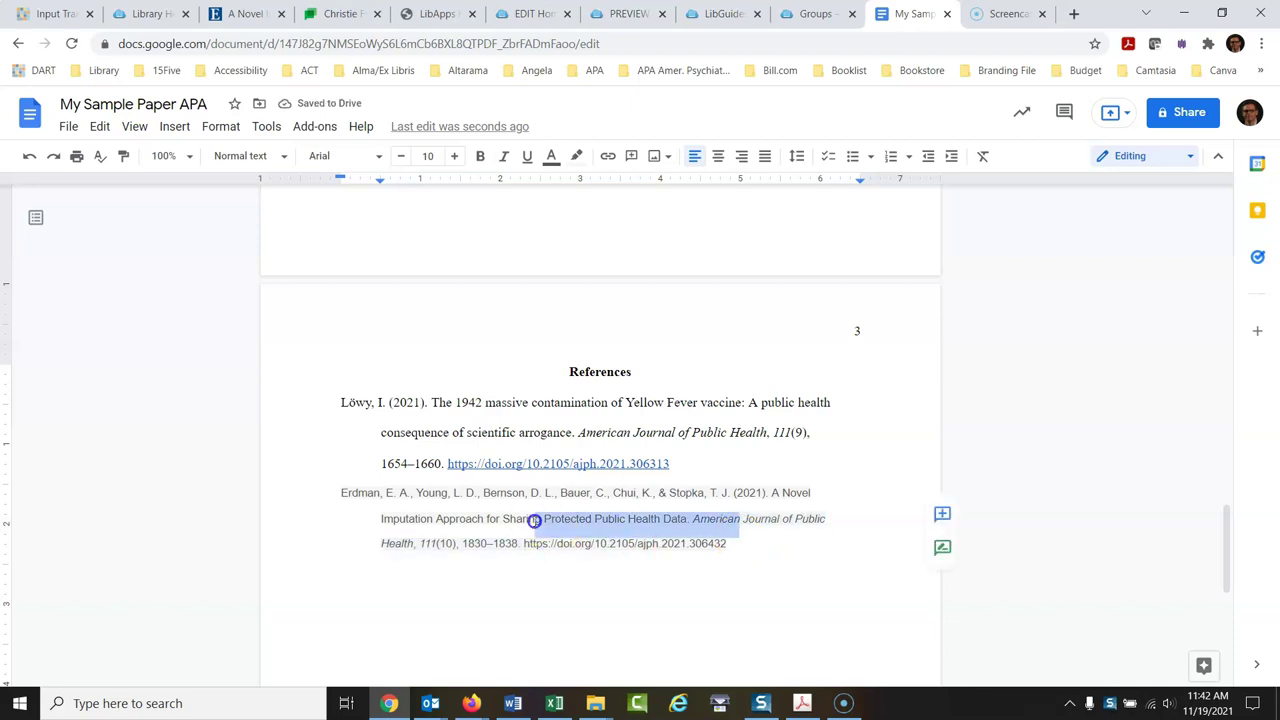
pyautogui.click(684, 559)
pyautogui.moveTo(731, 543); pyautogui.dragTo(345, 494)
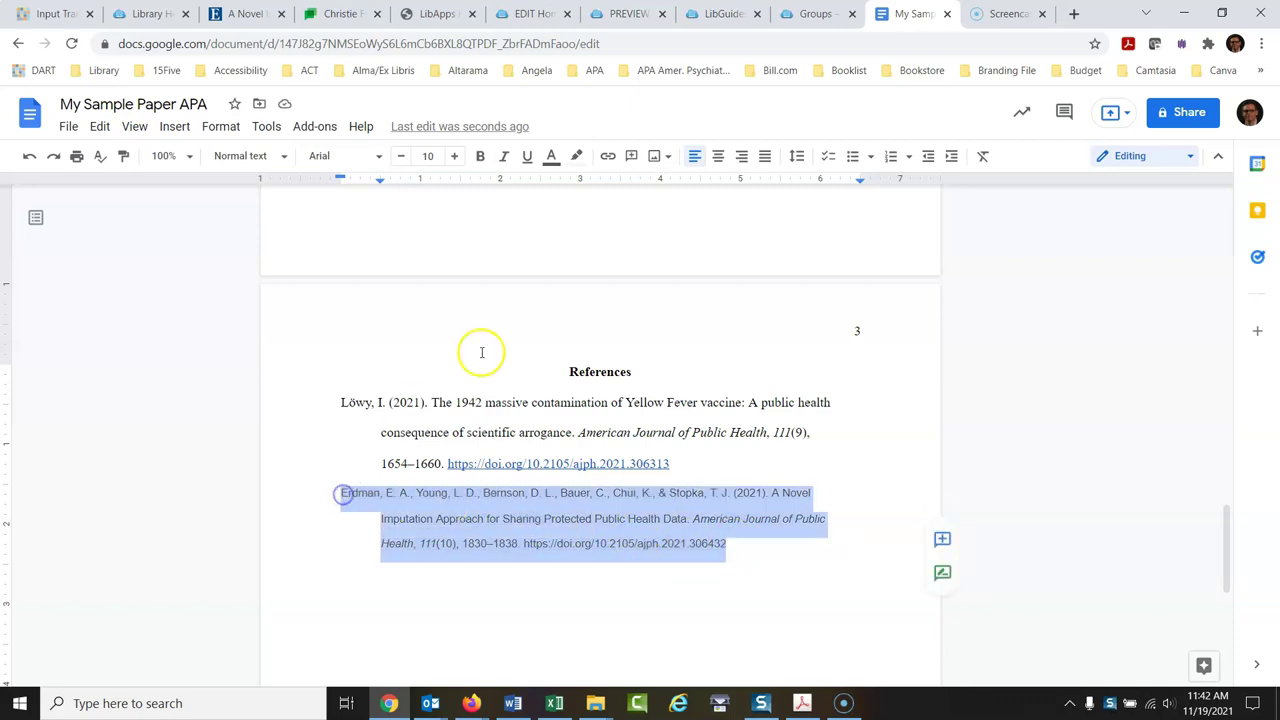
# Restyle the Erdman reference with no highlight, black text, Times New Roman at 12 pt.
pyautogui.click(577, 157)
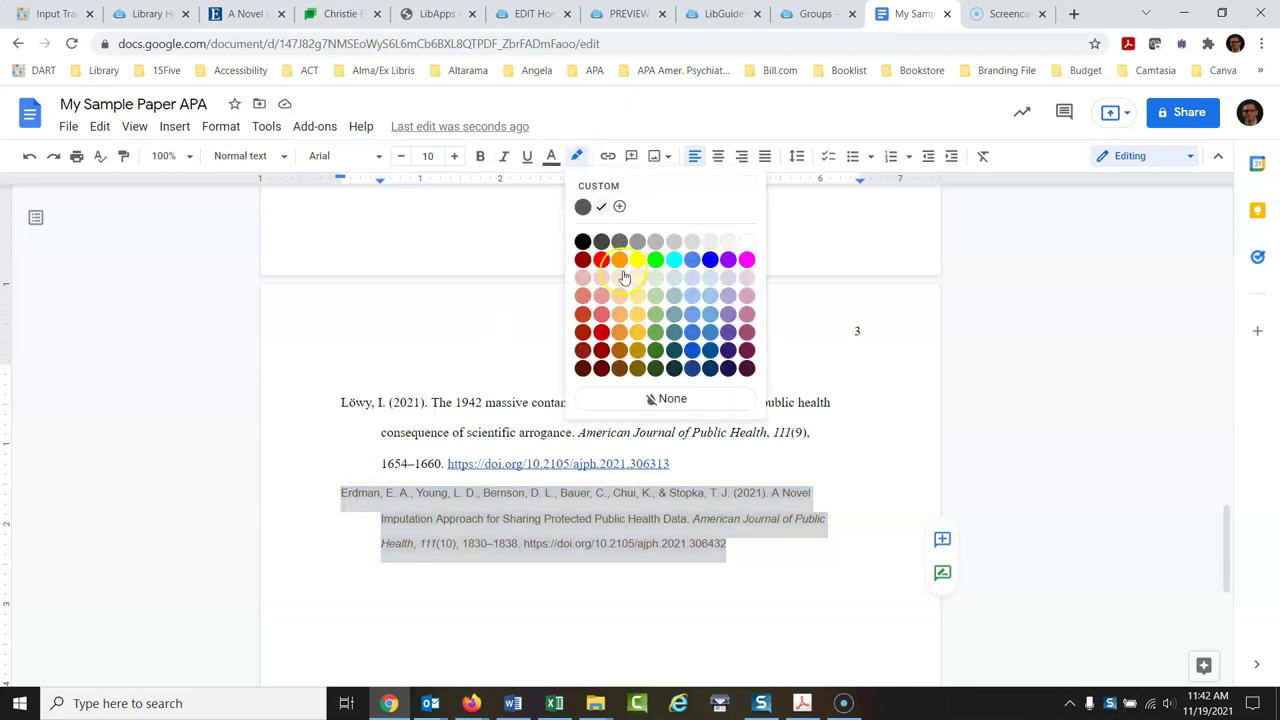
pyautogui.click(658, 398)
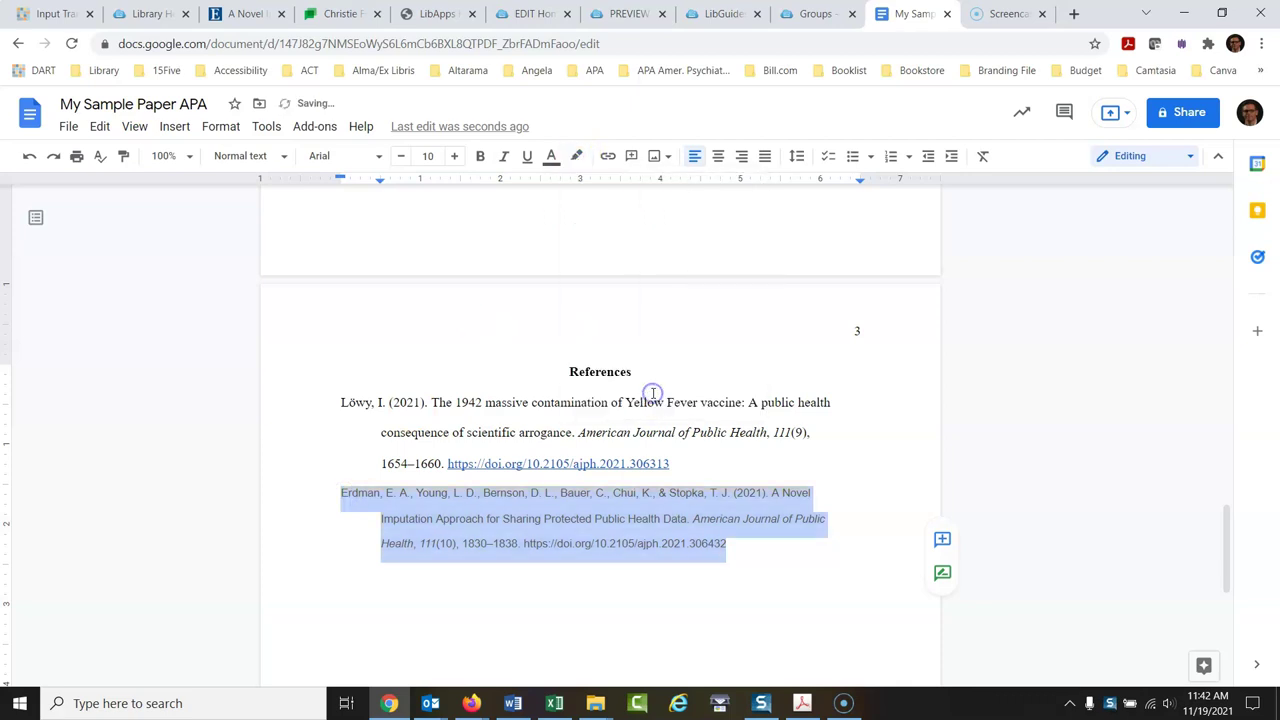
pyautogui.click(551, 157)
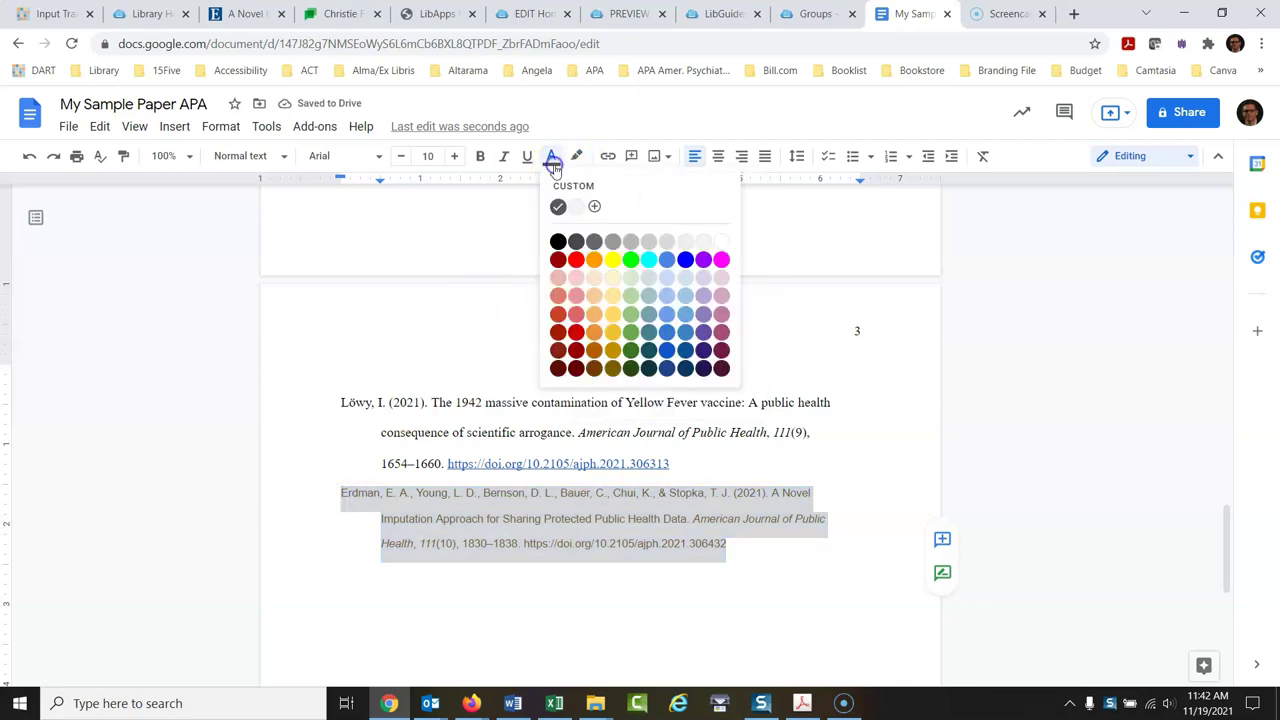
pyautogui.click(558, 243)
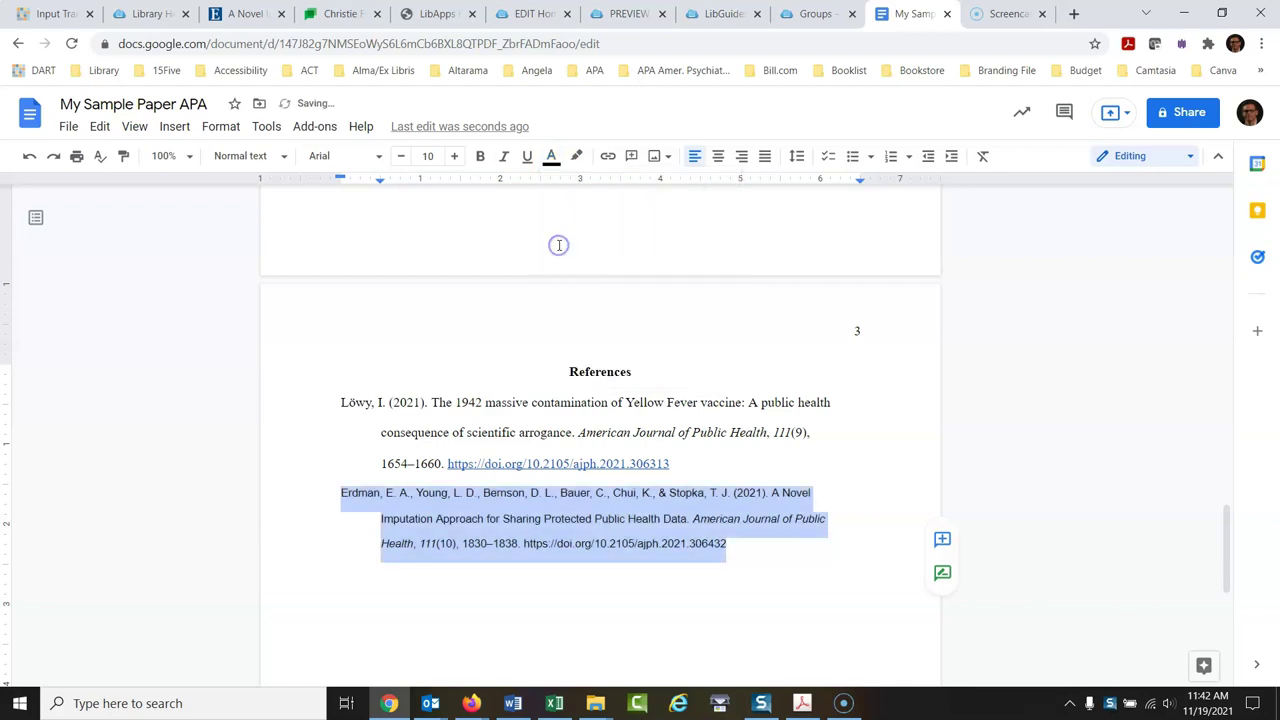
pyautogui.click(378, 160)
pyautogui.click(405, 250)
pyautogui.click(455, 157)
pyautogui.click(455, 157)
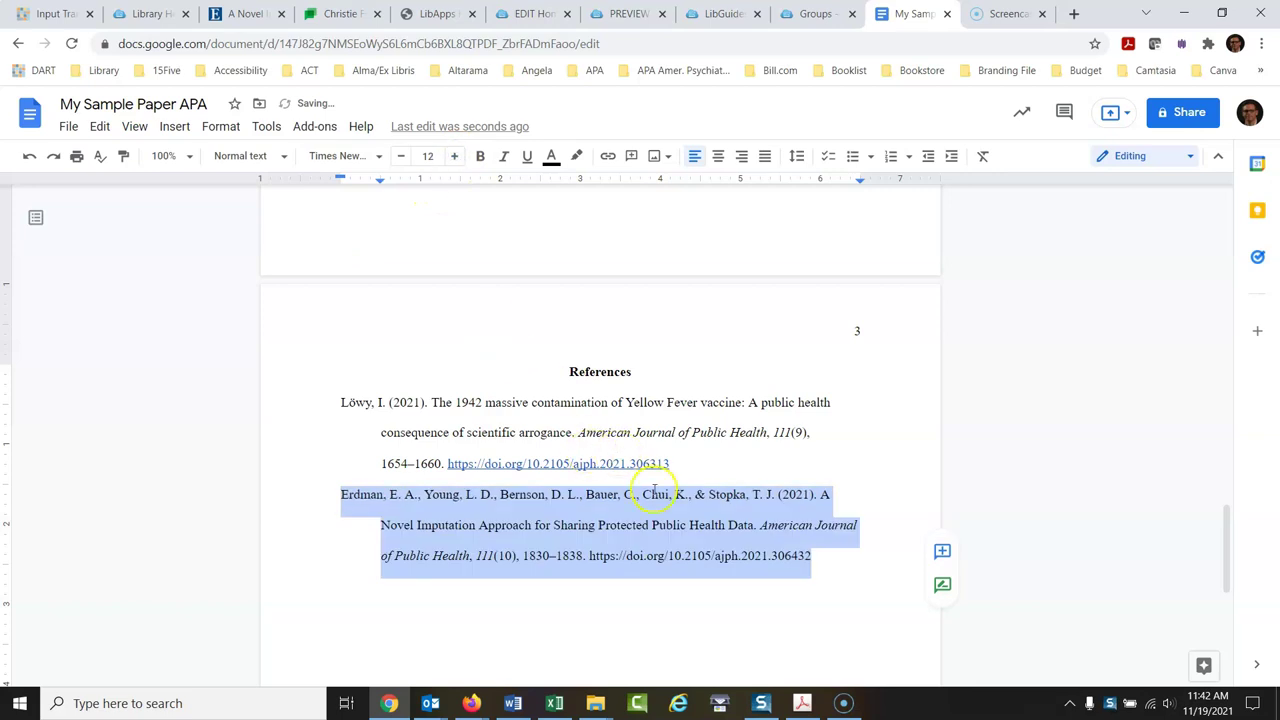
pyautogui.click(739, 472)
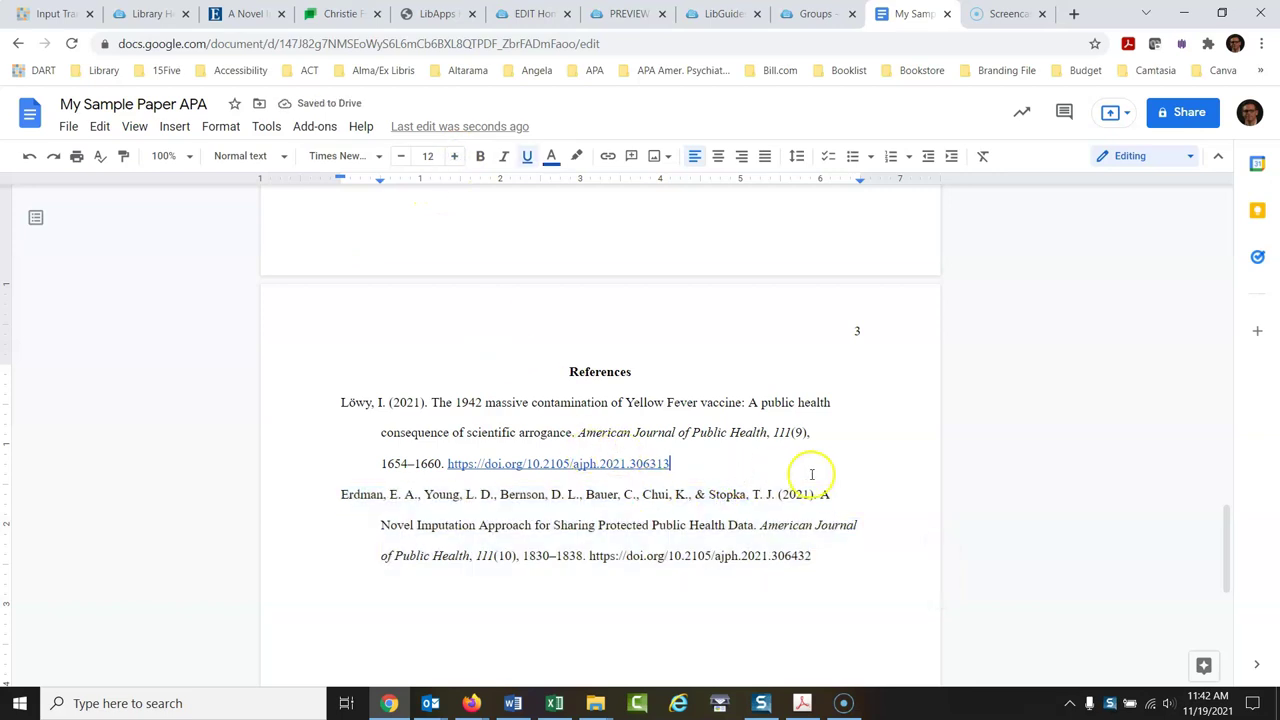
# Lowercase Novel, Imputation, Approach, Sharing, Protected and 'Public health data' in the Erdman title.
pyautogui.click(383, 525)
pyautogui.moveTo(383, 525); pyautogui.dragTo(389, 524)
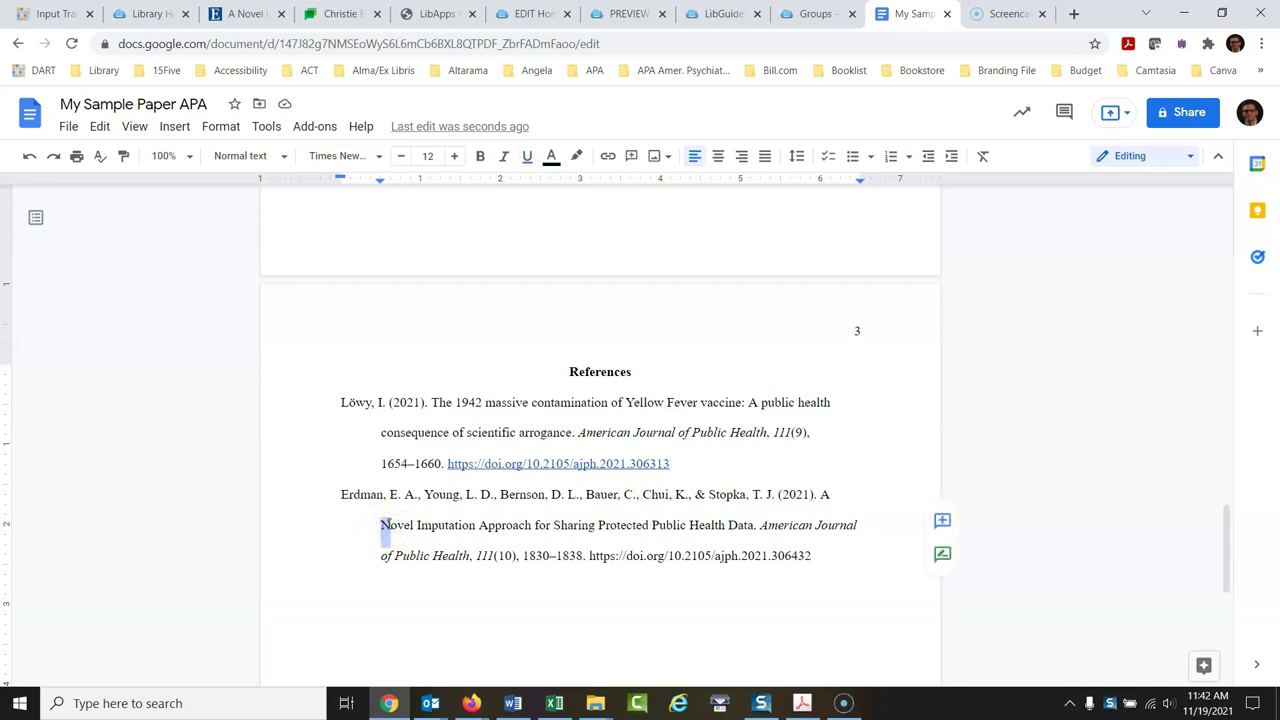
pyautogui.write('n')
pyautogui.moveTo(412, 525); pyautogui.dragTo(416, 527)
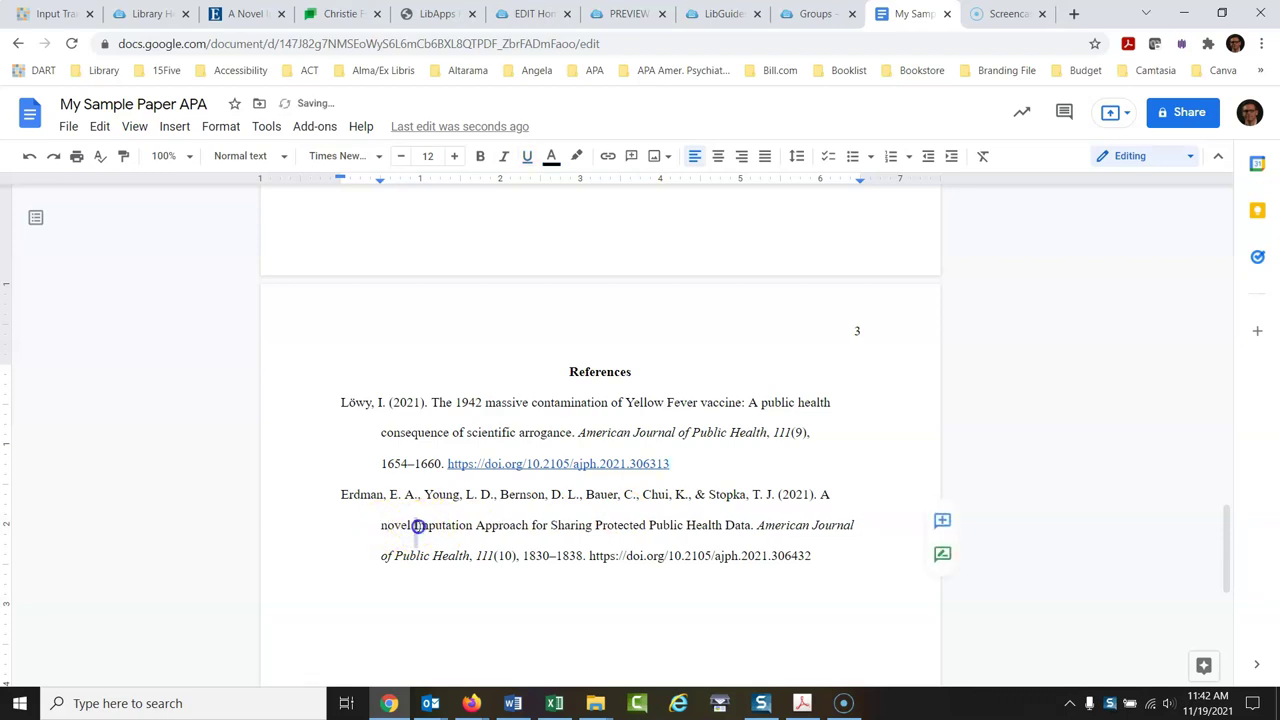
pyautogui.write('i')
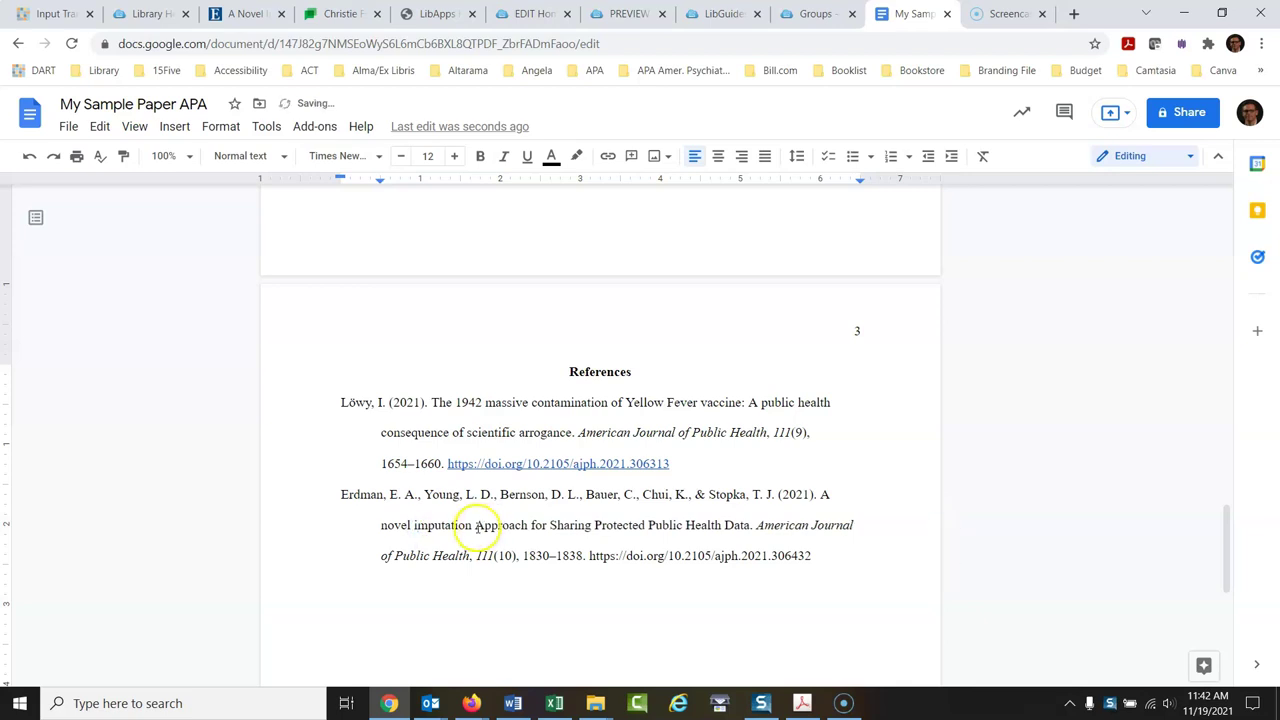
pyautogui.moveTo(475, 527); pyautogui.dragTo(477, 527)
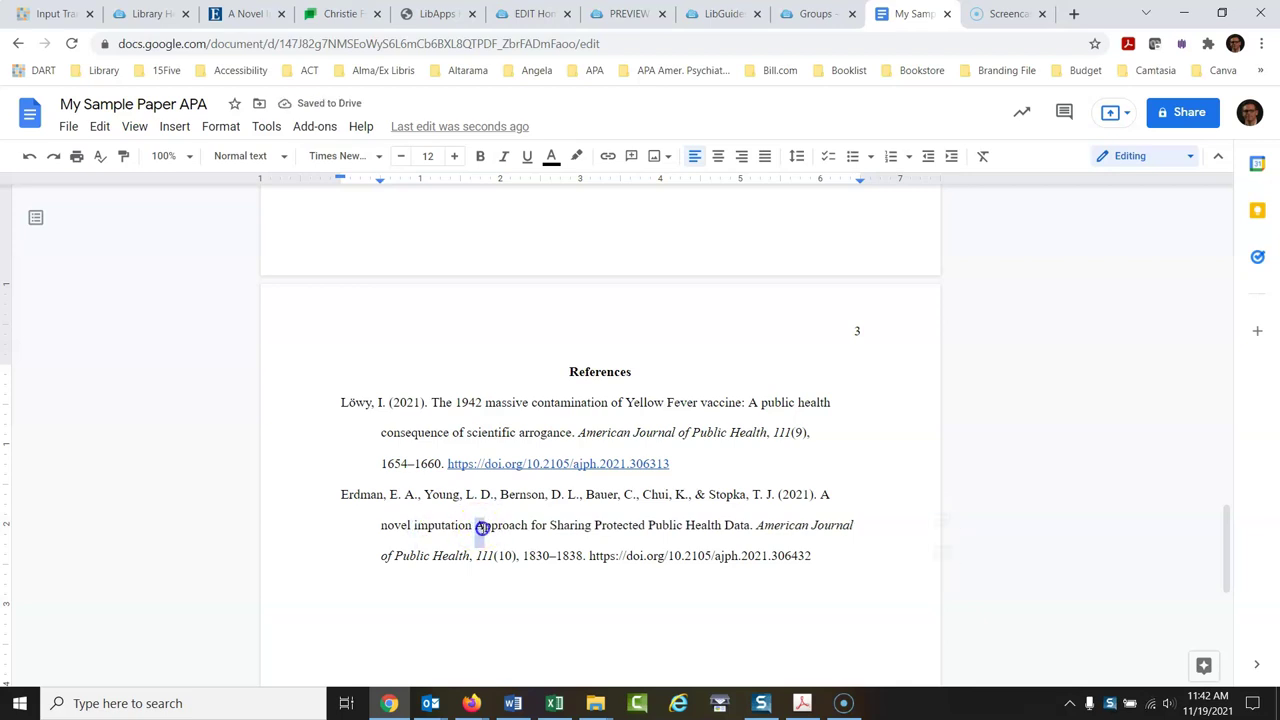
pyautogui.write('a')
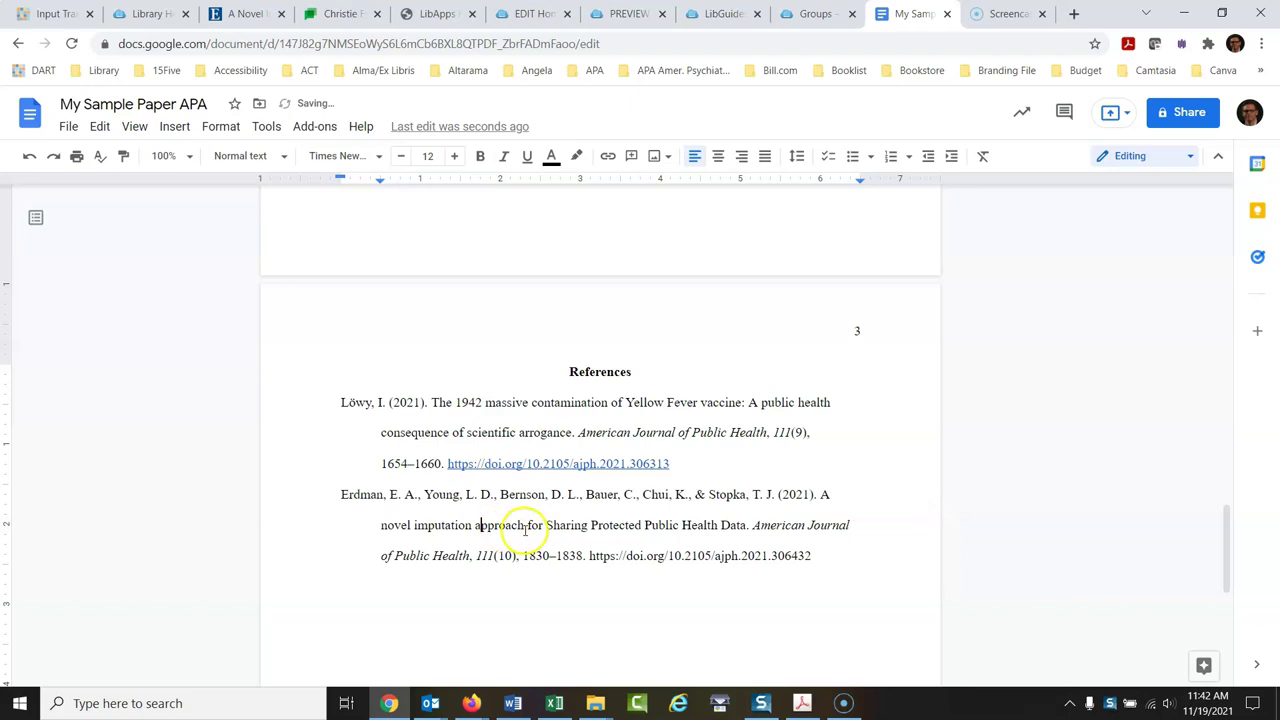
pyautogui.moveTo(549, 527); pyautogui.dragTo(552, 527)
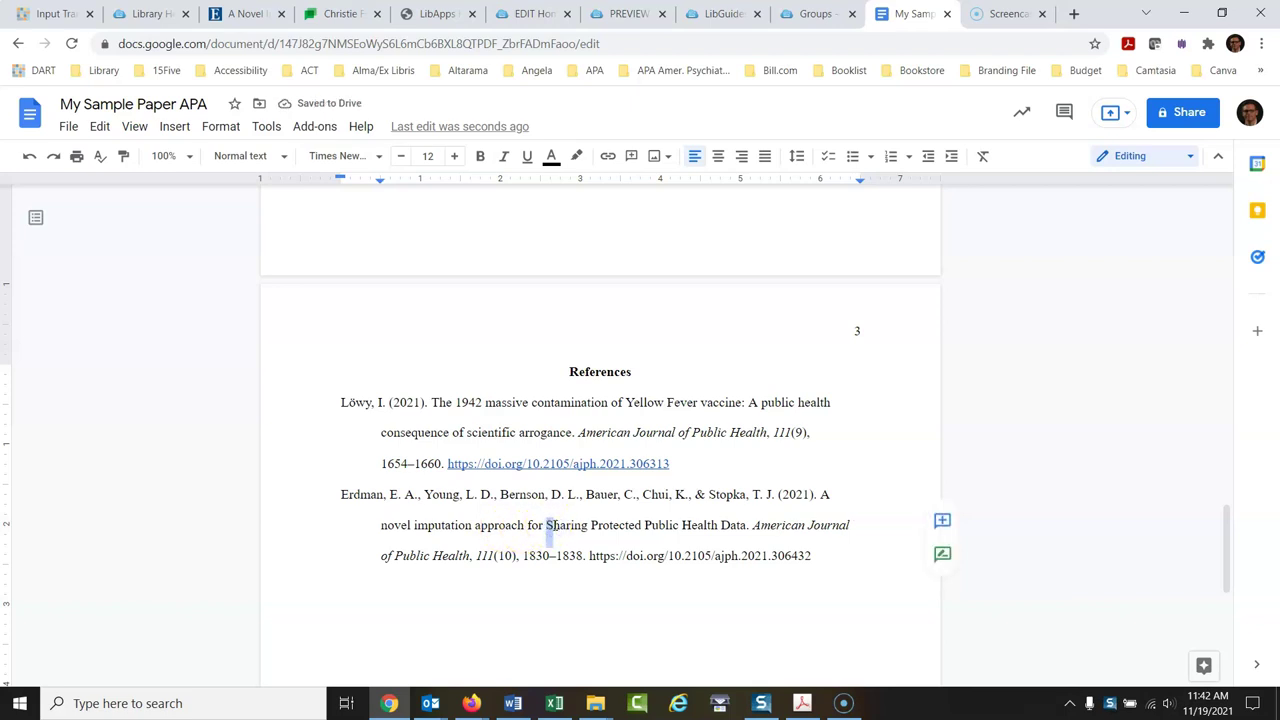
pyautogui.write('s')
pyautogui.moveTo(589, 527); pyautogui.dragTo(595, 527)
pyautogui.write('p')
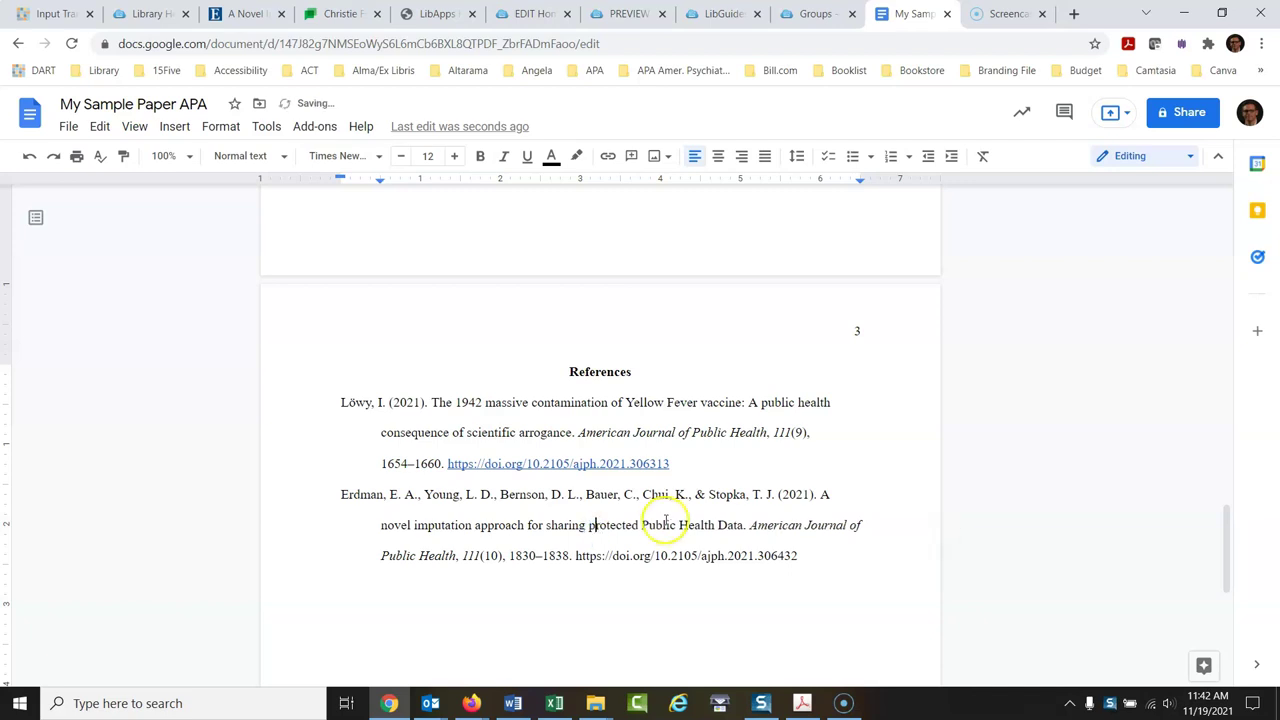
pyautogui.moveTo(641, 526); pyautogui.dragTo(689, 527)
pyautogui.write('p')
pyautogui.write('h')
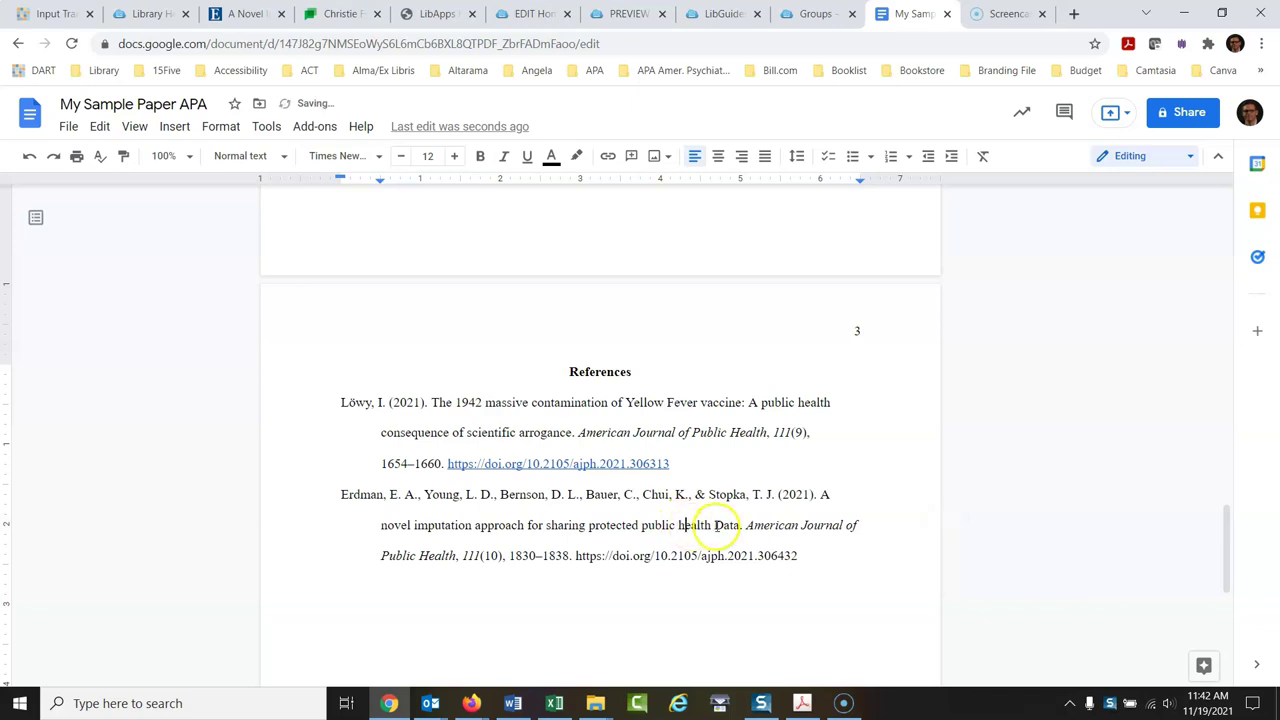
pyautogui.write('d')
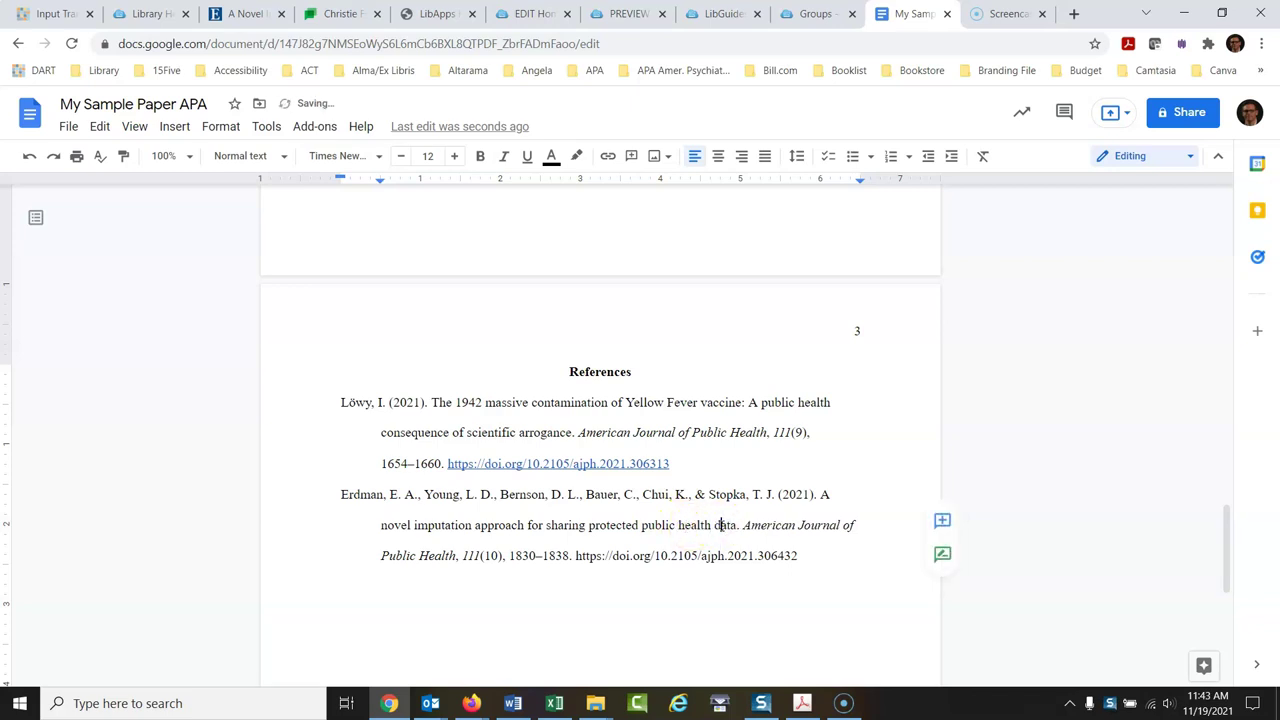
# Start a new empty line after the Erdman DOI.
pyautogui.click(833, 563)
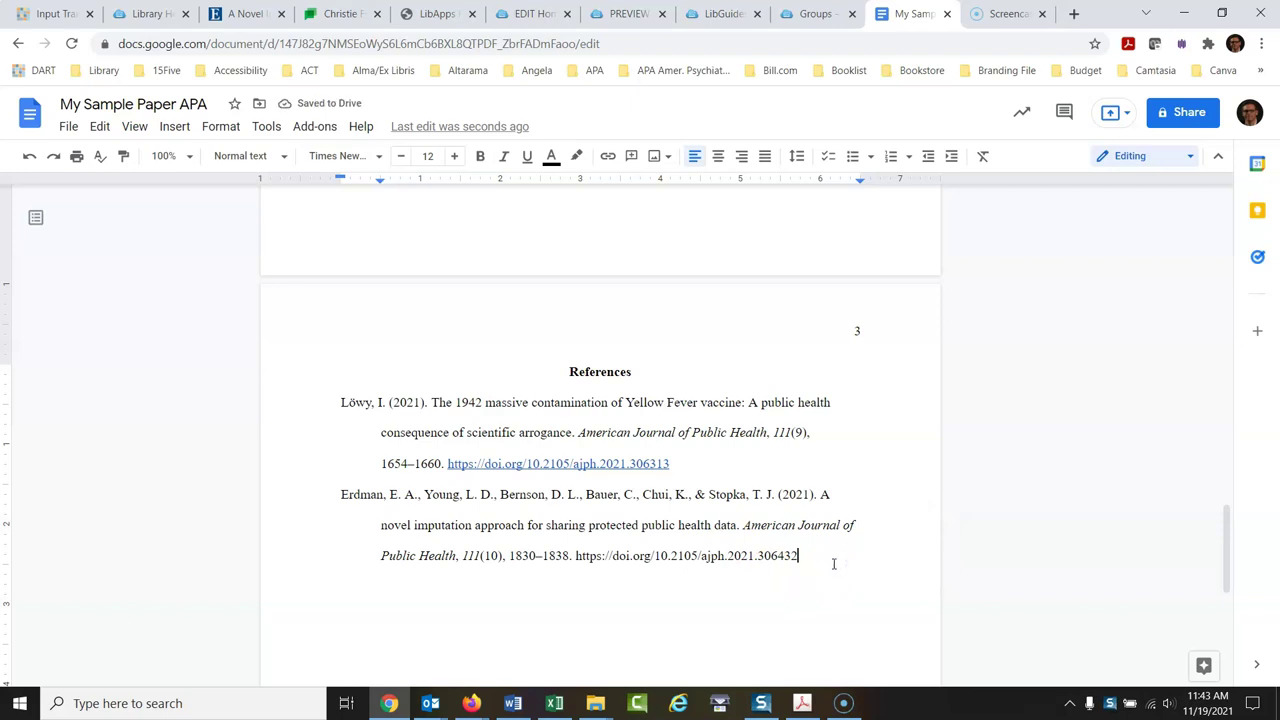
pyautogui.press('Return')
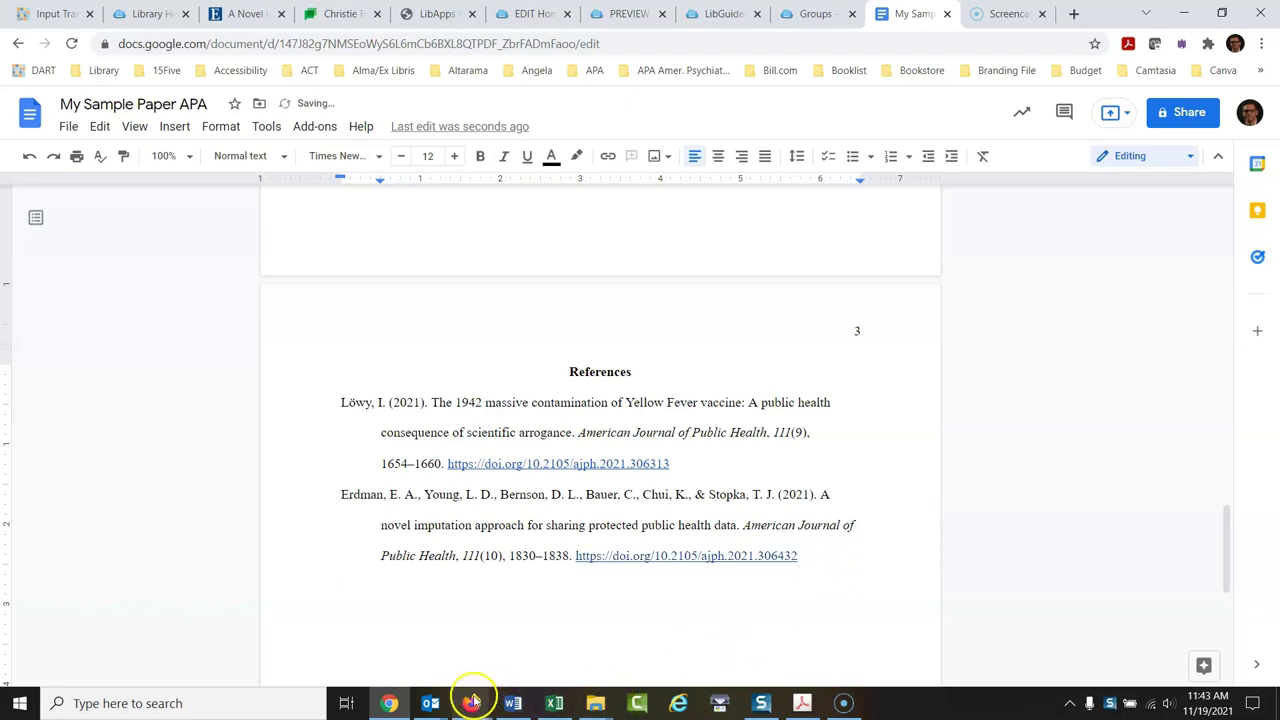
pyautogui.click(390, 703)
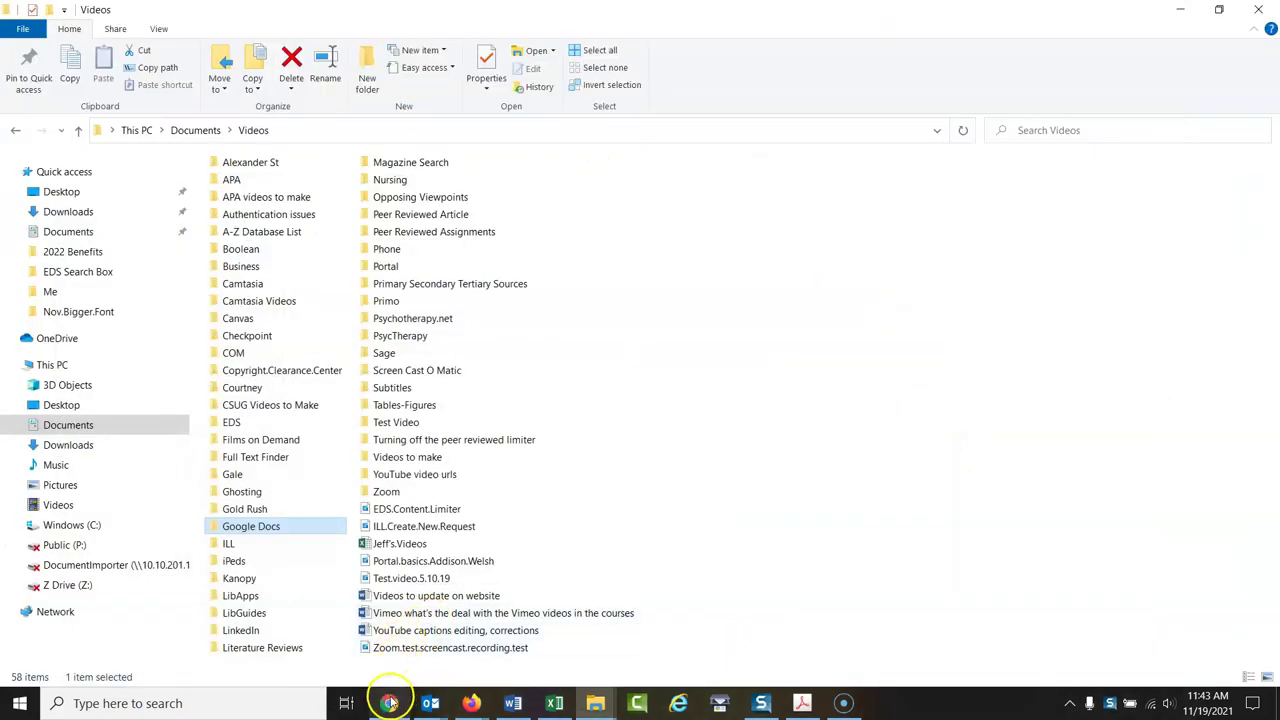
# Go back to the EBSCO public health results and open result 7, the Canadian evidence-system study.
pyautogui.click(392, 702)
pyautogui.click(248, 14)
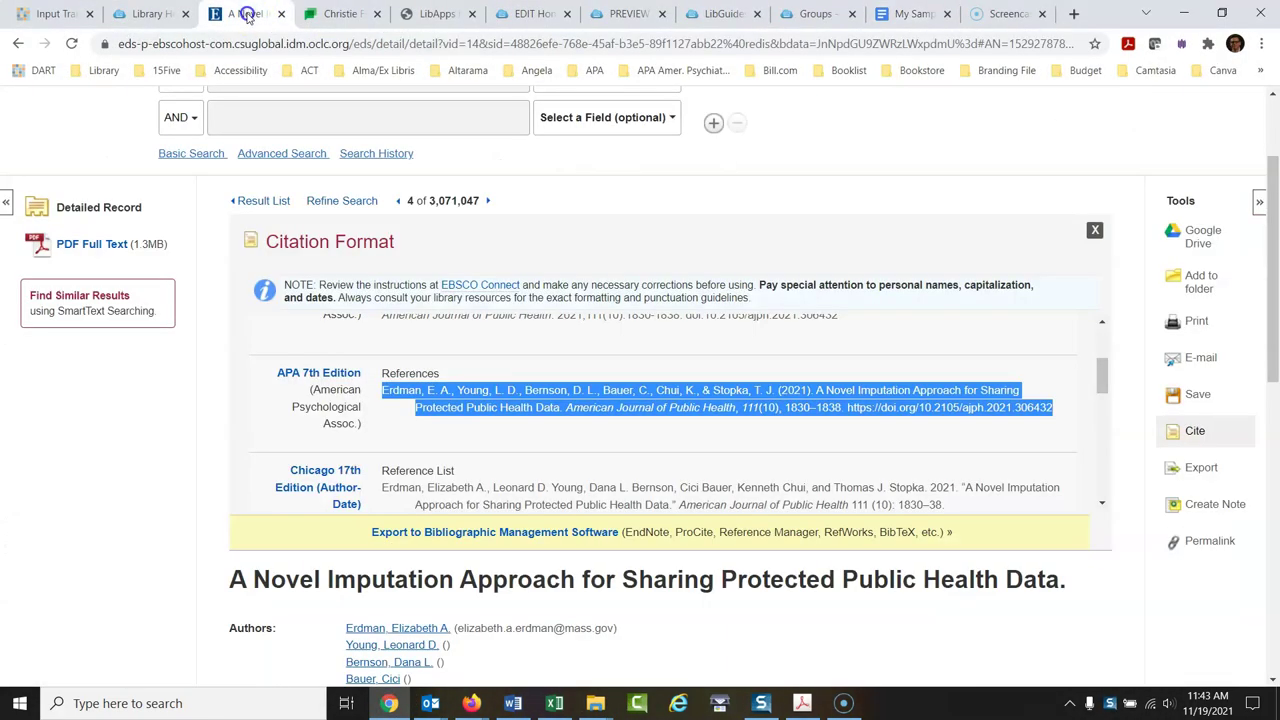
pyautogui.click(263, 200)
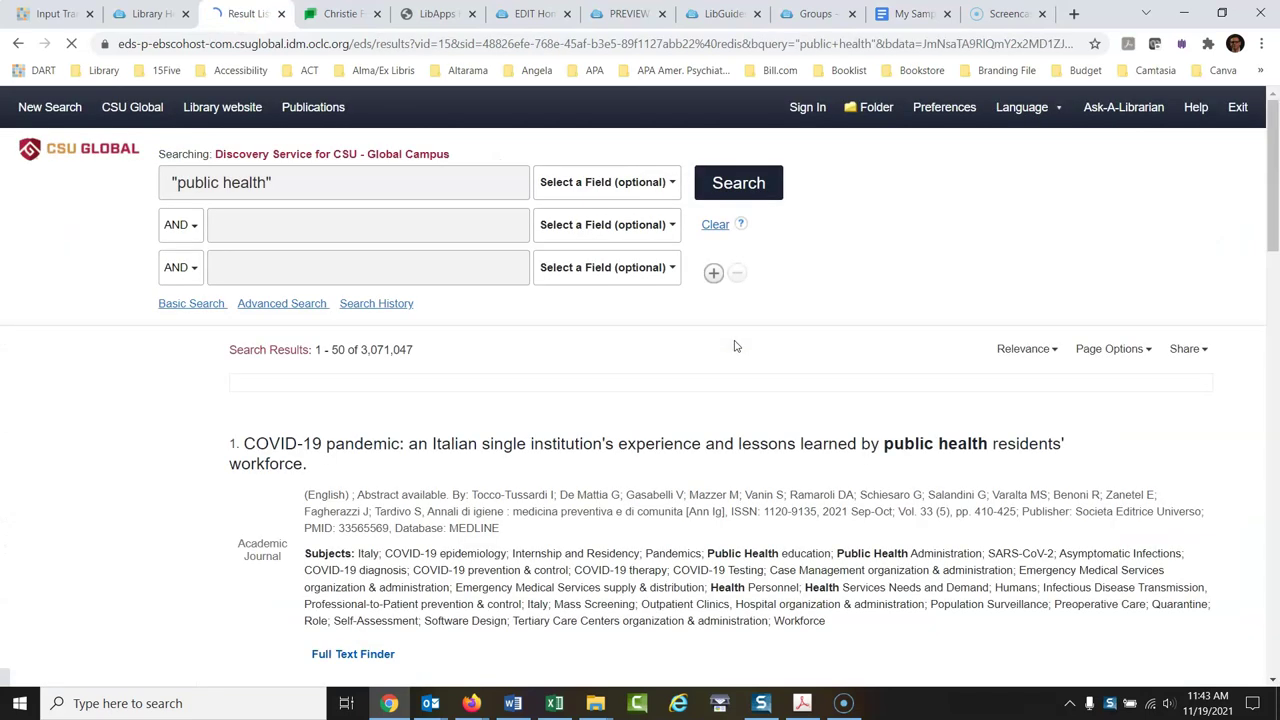
pyautogui.moveTo(1275, 120); pyautogui.dragTo(1274, 196)
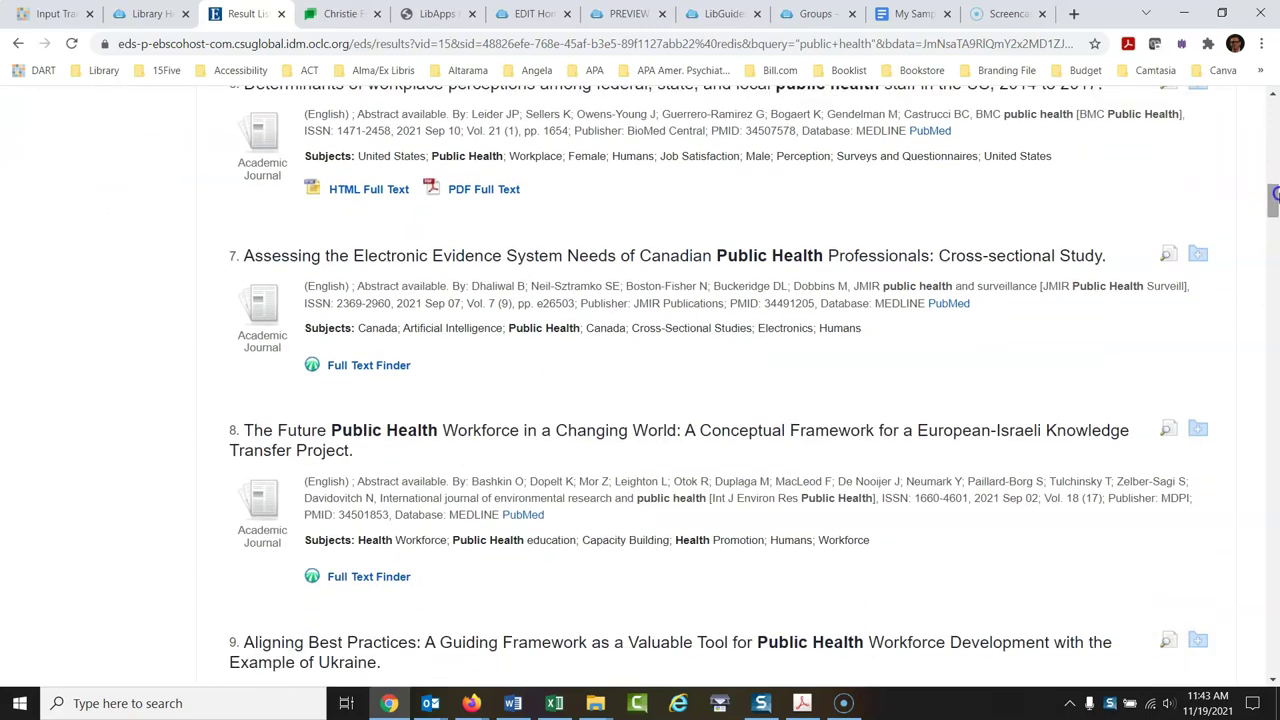
pyautogui.click(800, 257)
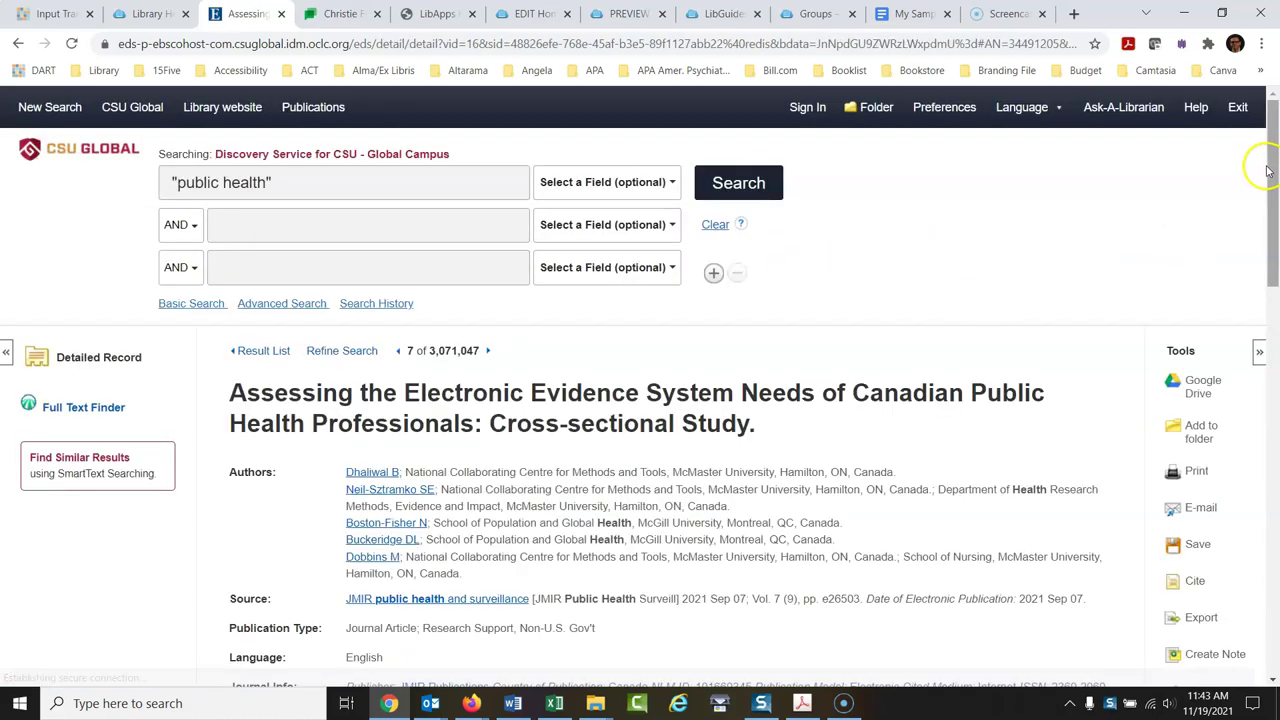
# Copy the study's APA 7th citation from Cite and return to the Google Docs paper.
pyautogui.scroll(-2, 1267, 172)
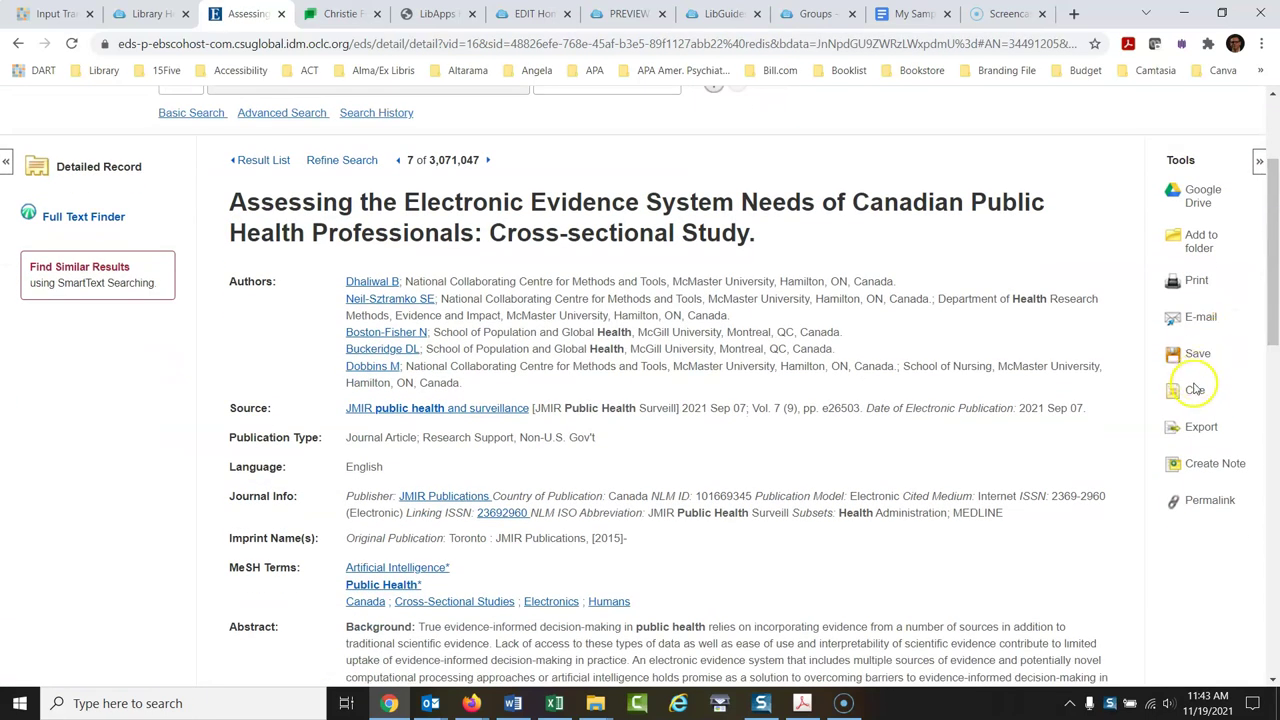
pyautogui.click(1195, 389)
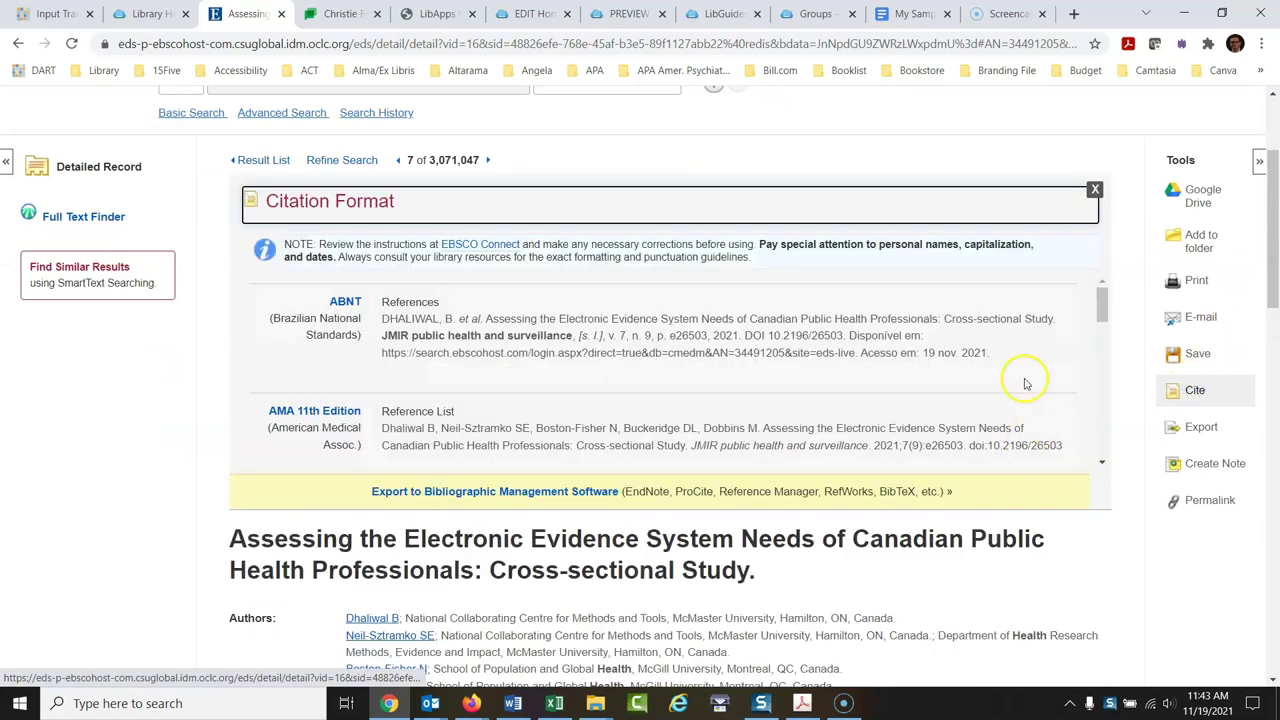
pyautogui.moveTo(1100, 298); pyautogui.dragTo(1103, 325)
pyautogui.moveTo(383, 370); pyautogui.dragTo(603, 405)
pyautogui.hotkey('ctrl', 'c')
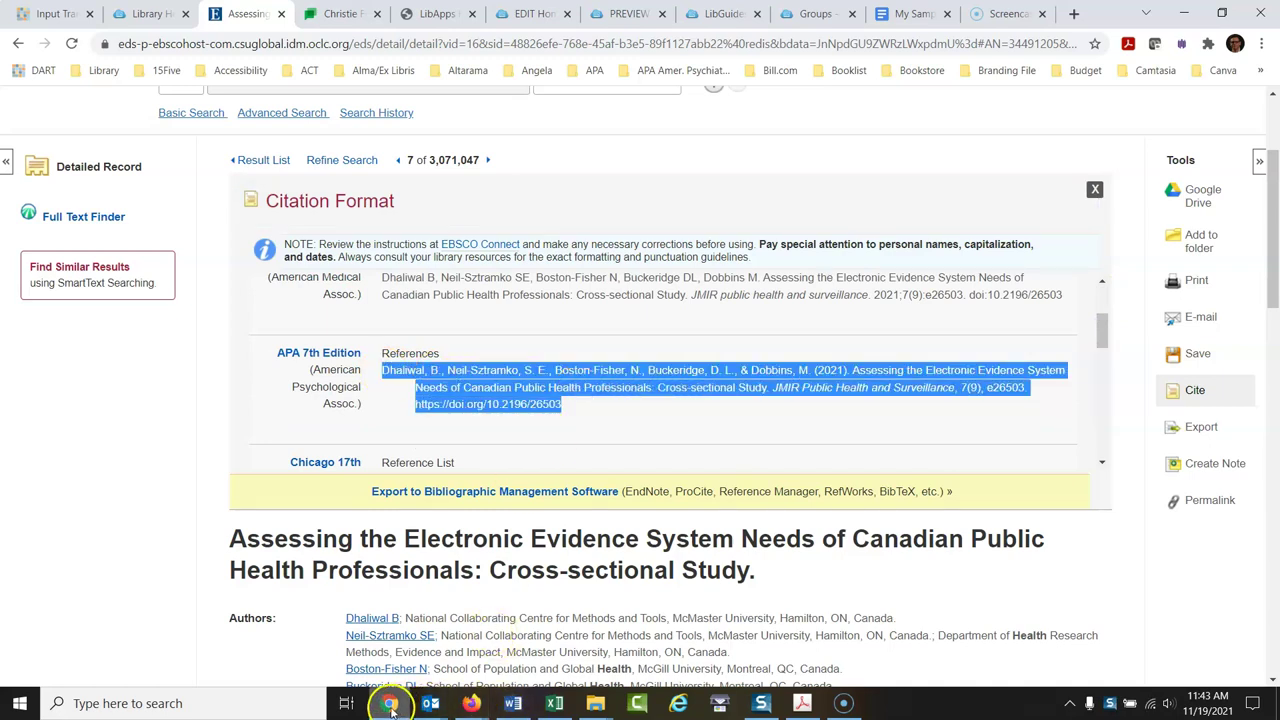
pyautogui.click(910, 14)
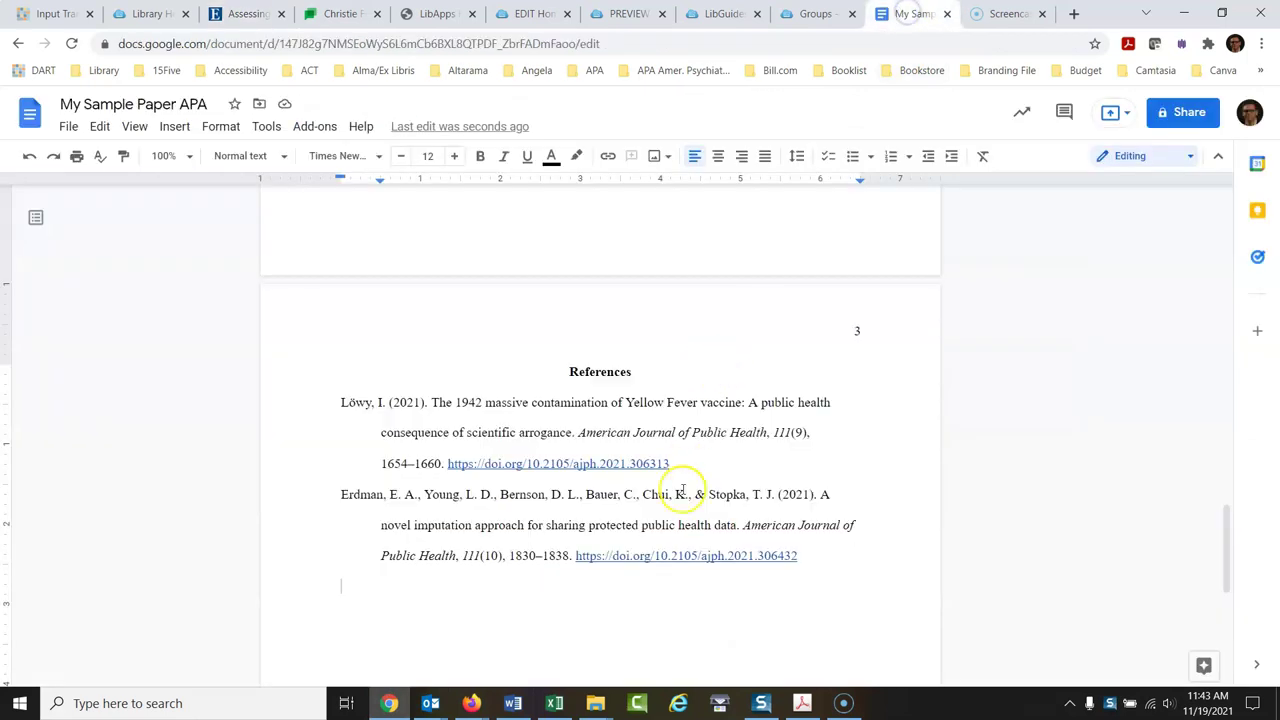
# Paste the Dhaliwal citation and restyle it: no highlight, black Times New Roman, 12 pt.
pyautogui.hotkey('ctrl', 'v')
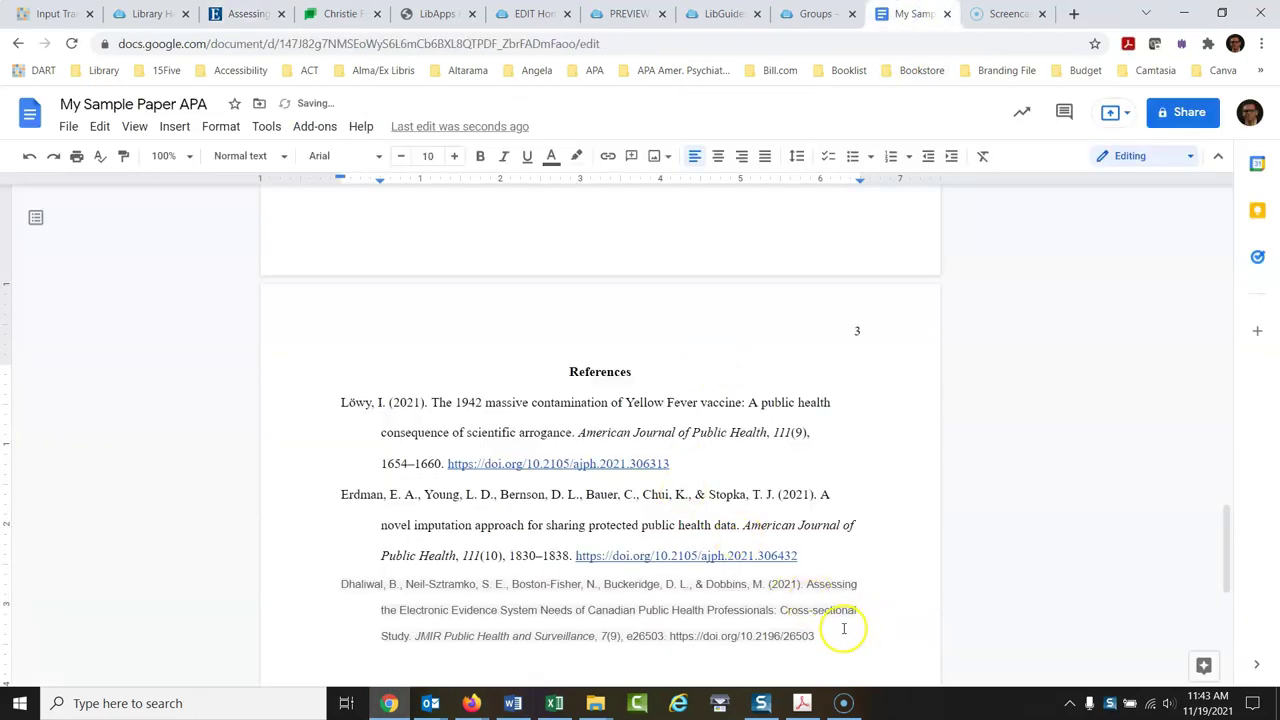
pyautogui.moveTo(826, 634); pyautogui.dragTo(344, 584)
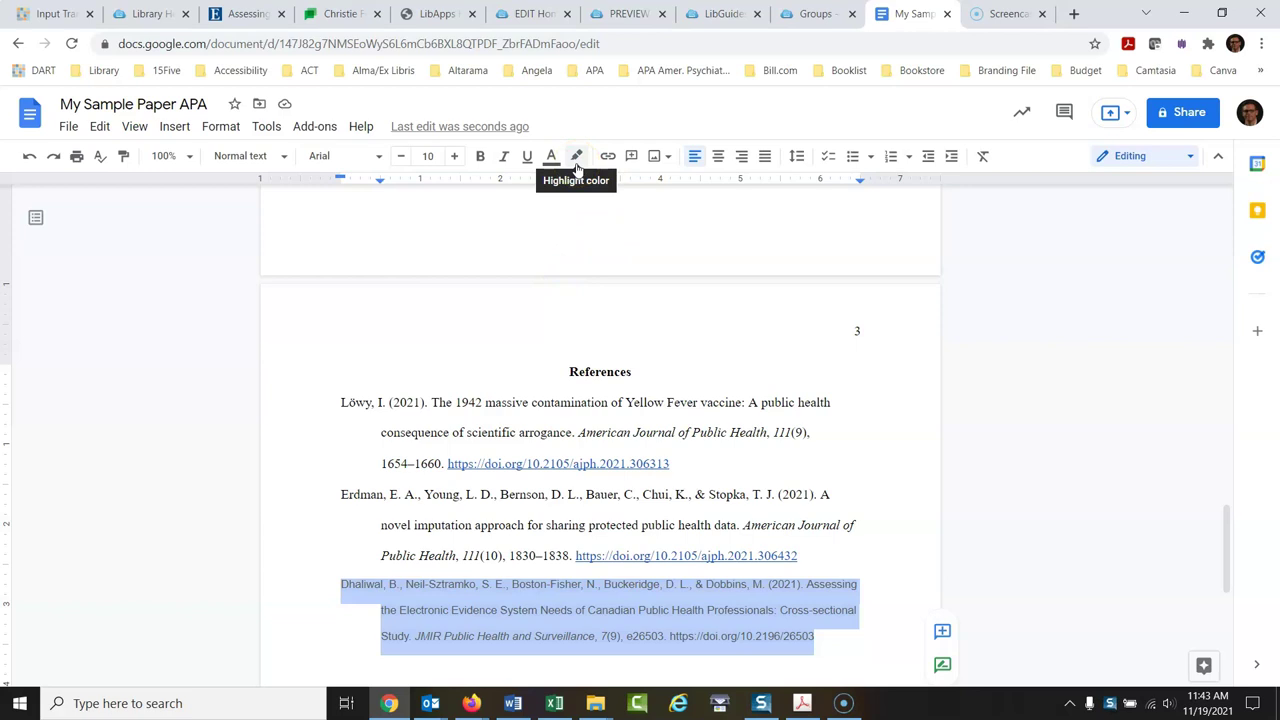
pyautogui.click(577, 165)
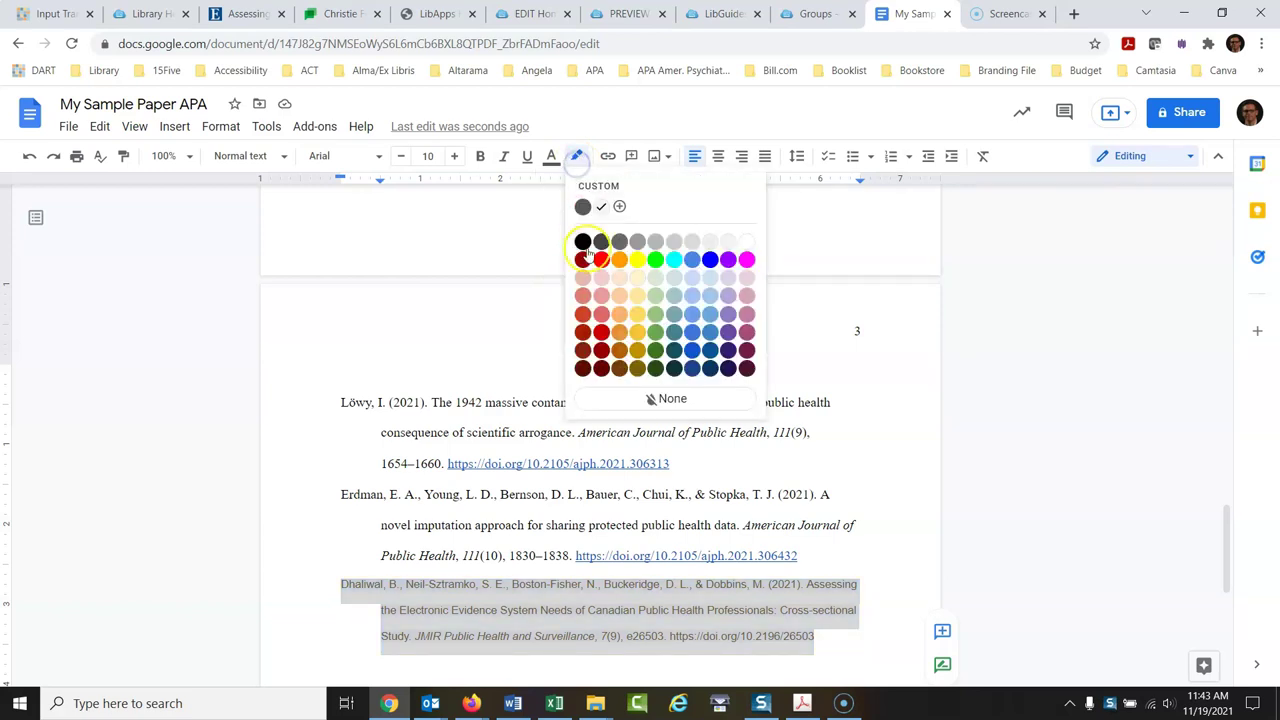
pyautogui.click(654, 398)
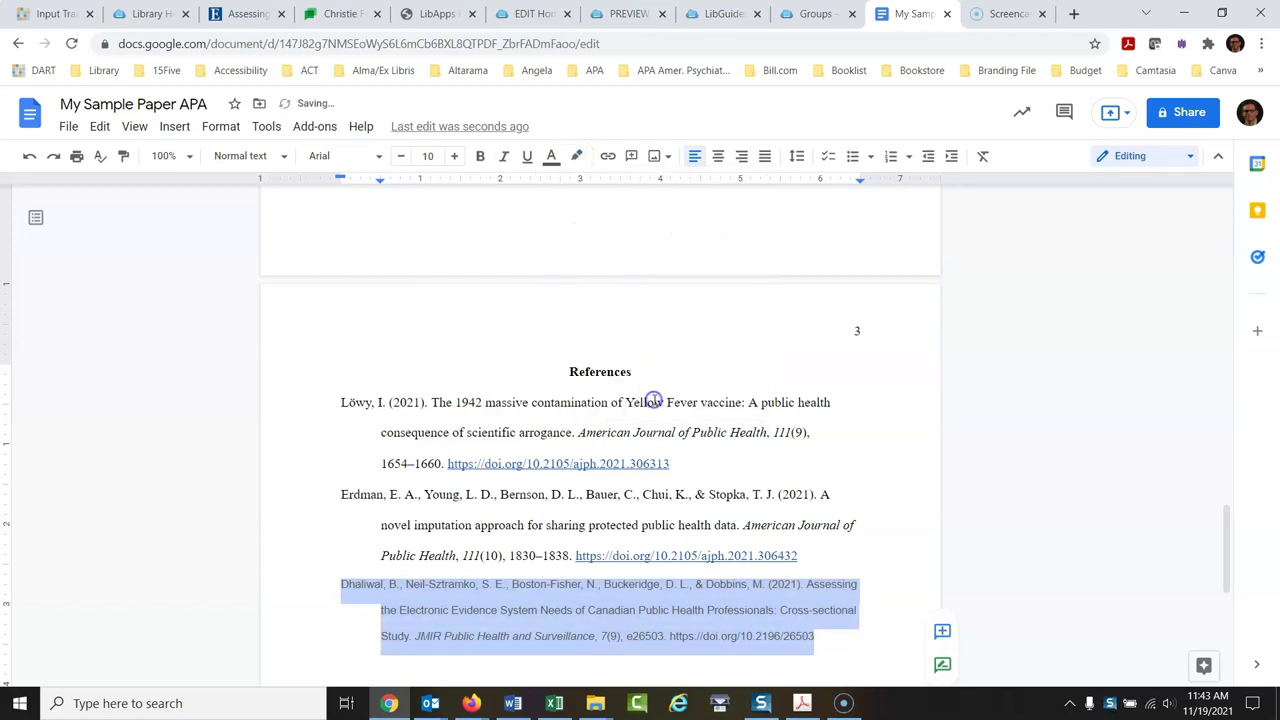
pyautogui.click(551, 158)
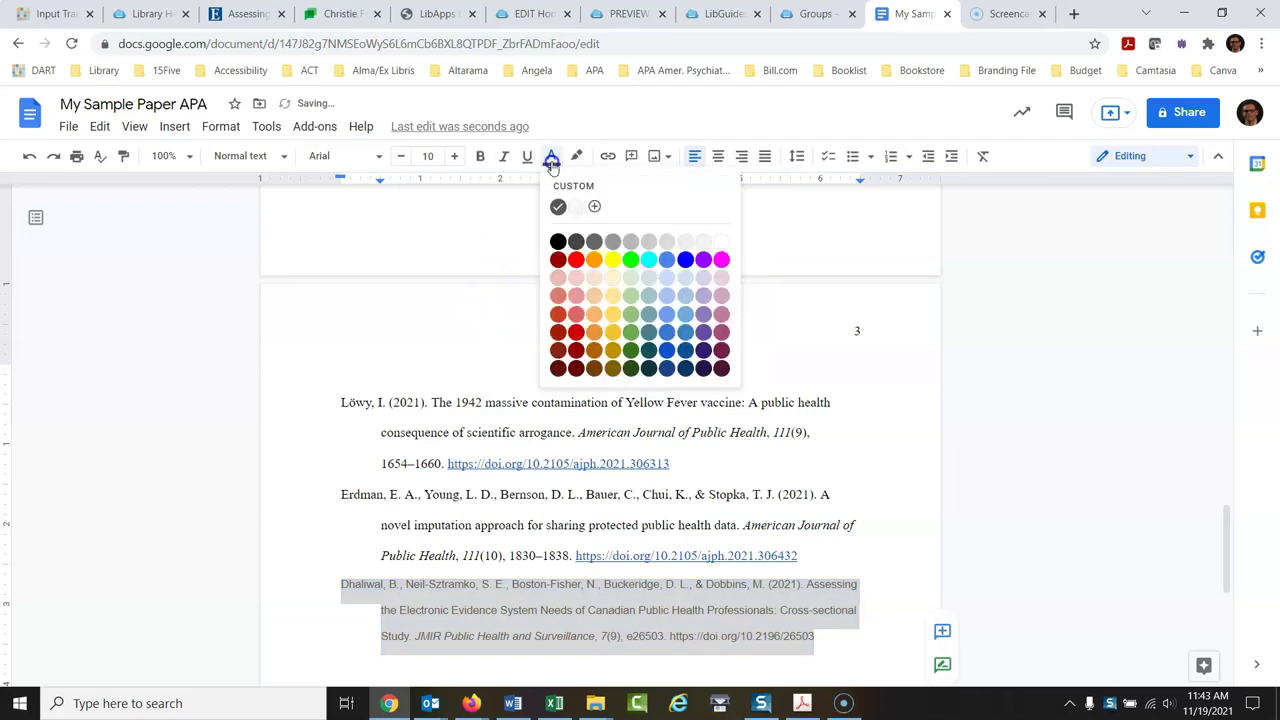
pyautogui.click(558, 241)
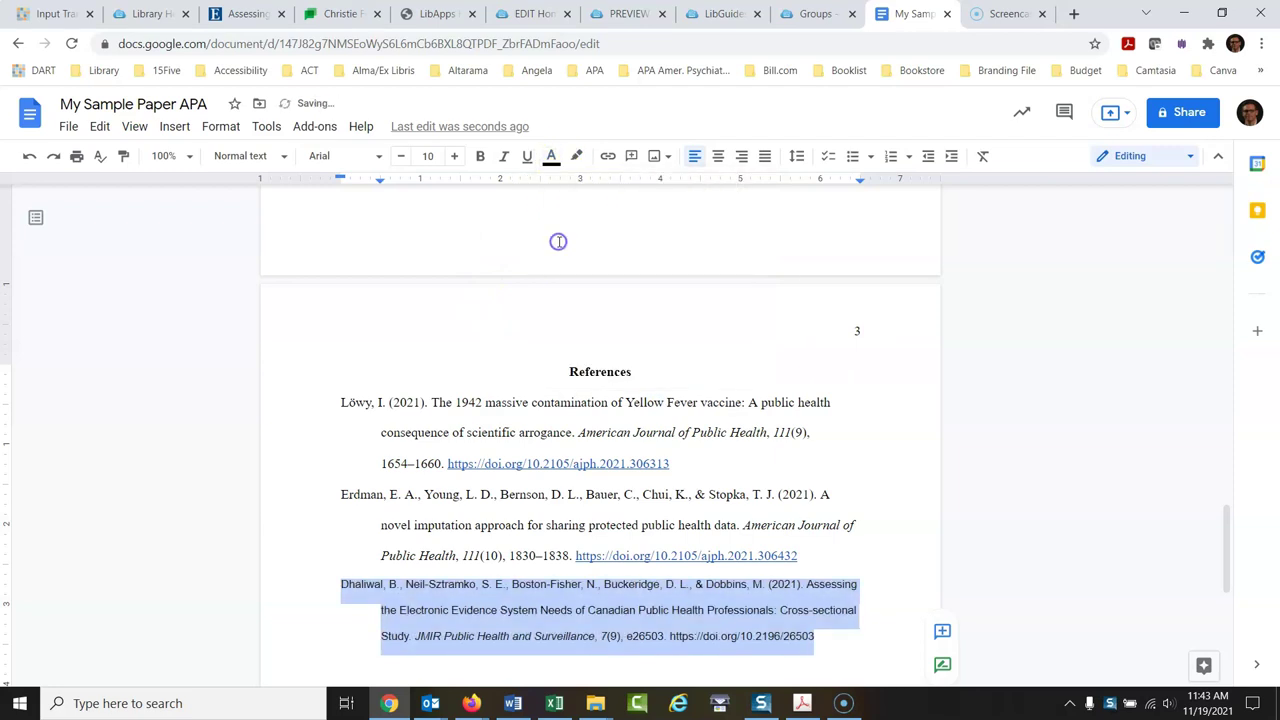
pyautogui.click(378, 158)
pyautogui.click(366, 254)
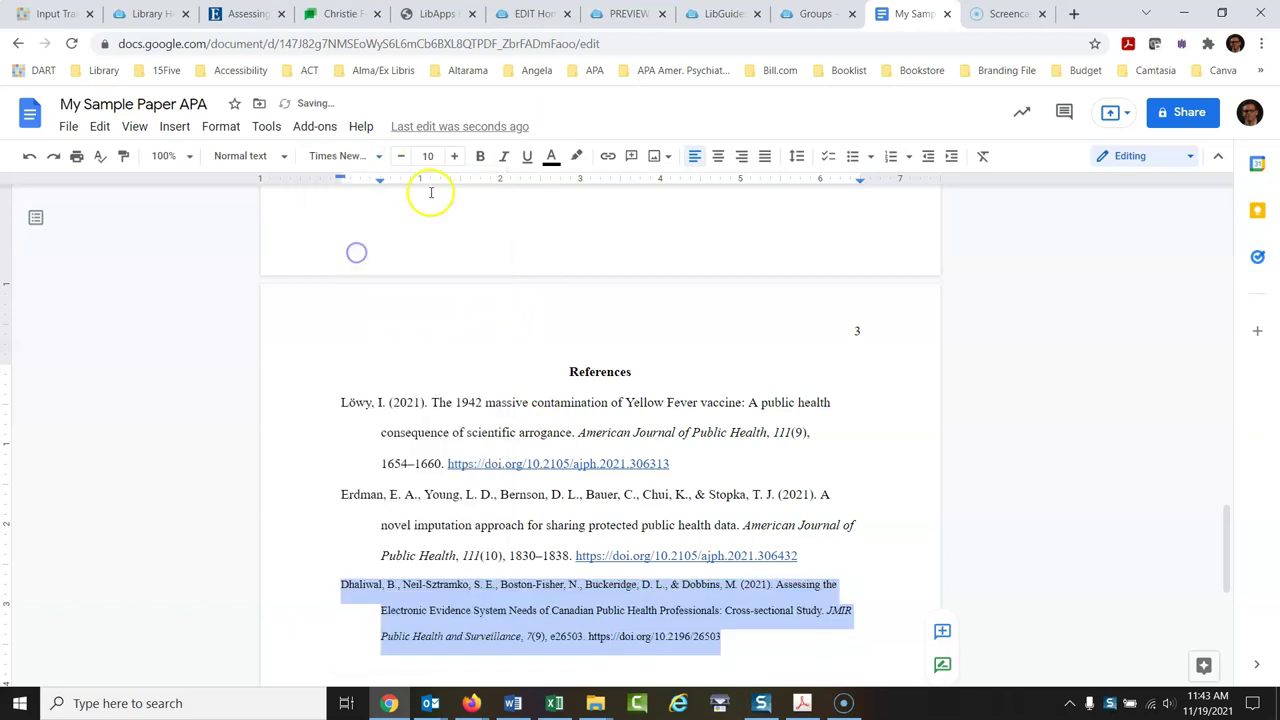
pyautogui.click(455, 158)
pyautogui.click(455, 158)
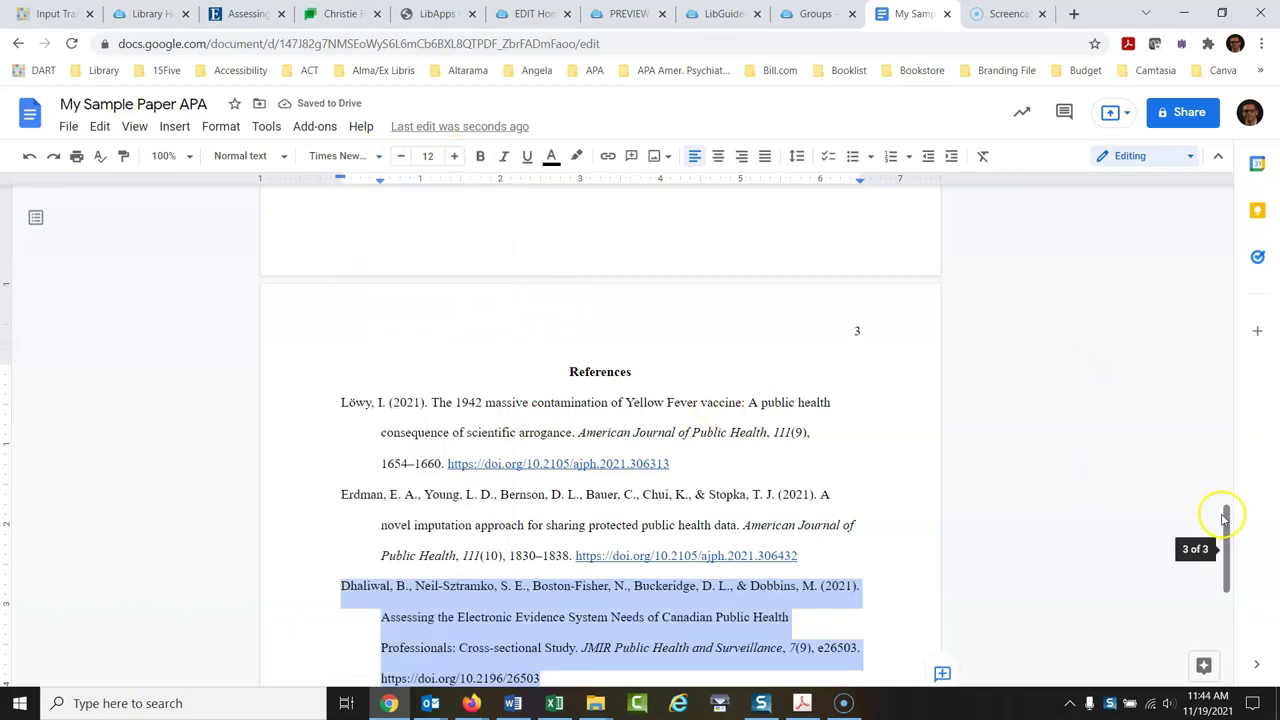
# Lowercase Electronic, Evidence, System and Needs in the Dhaliwal title.
pyautogui.moveTo(1228, 520); pyautogui.dragTo(1230, 535)
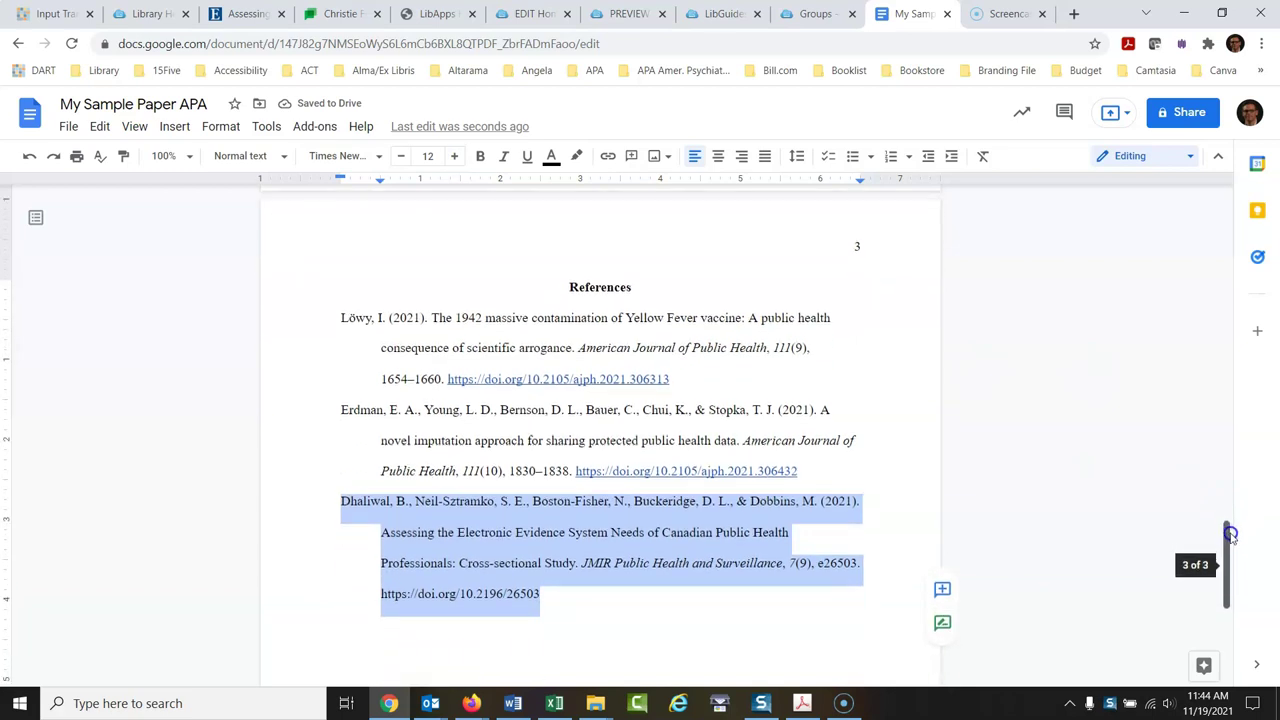
pyautogui.click(723, 614)
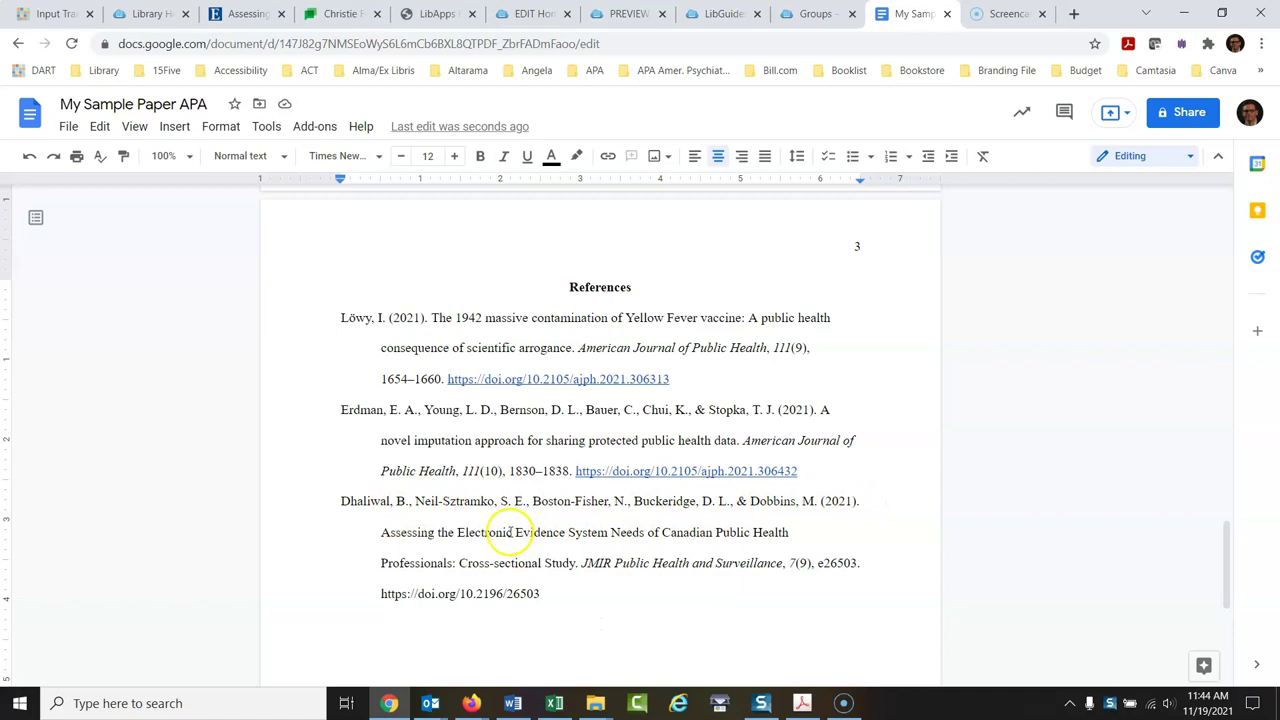
pyautogui.click(457, 532)
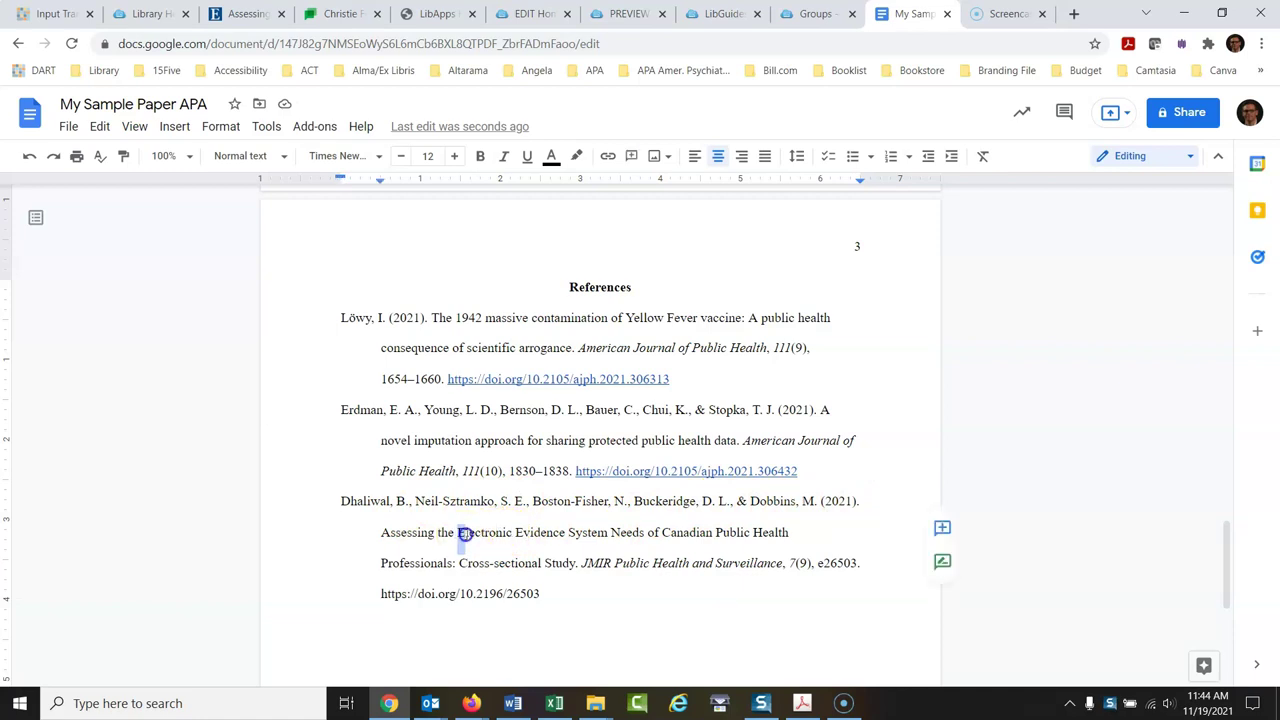
pyautogui.press('Delete')
pyautogui.write('e')
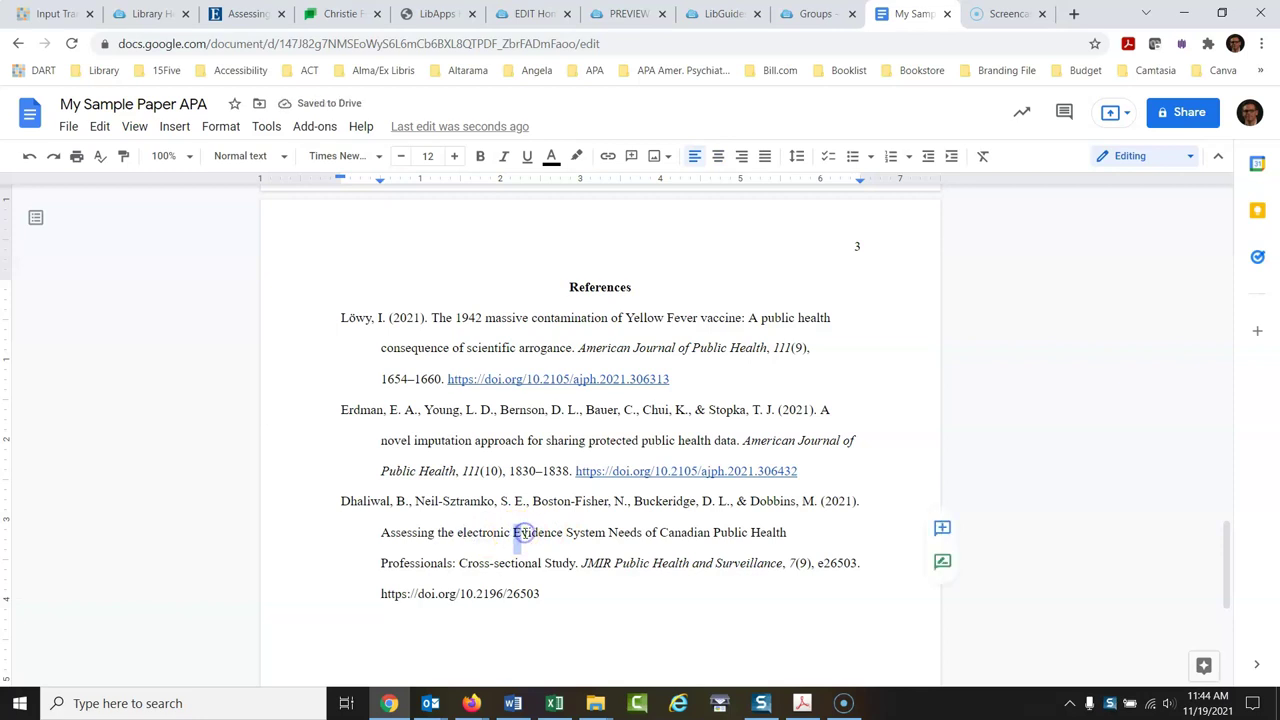
pyautogui.write('e')
pyautogui.click(565, 533)
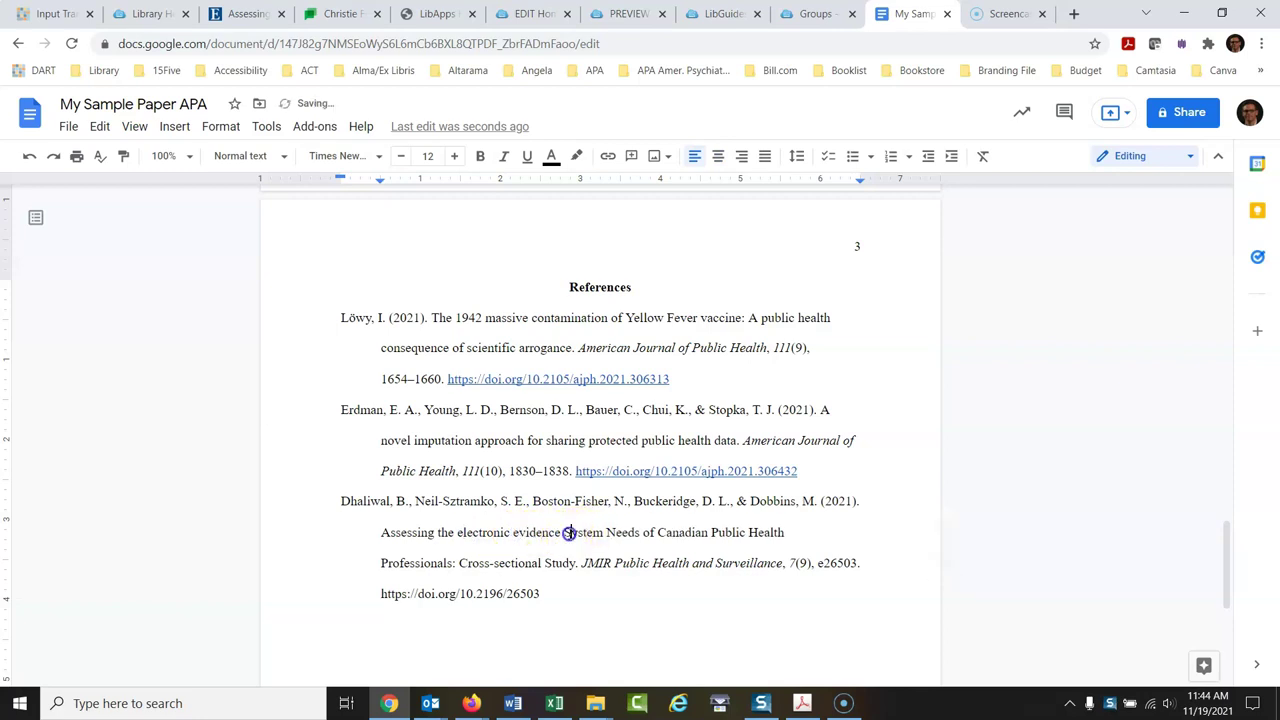
pyautogui.write('s')
pyautogui.moveTo(604, 533); pyautogui.dragTo(609, 535)
pyautogui.write('n')
# Lowercase Public, Health, Professionals and Study, then place the caret after the DOI.
pyautogui.click(653, 533)
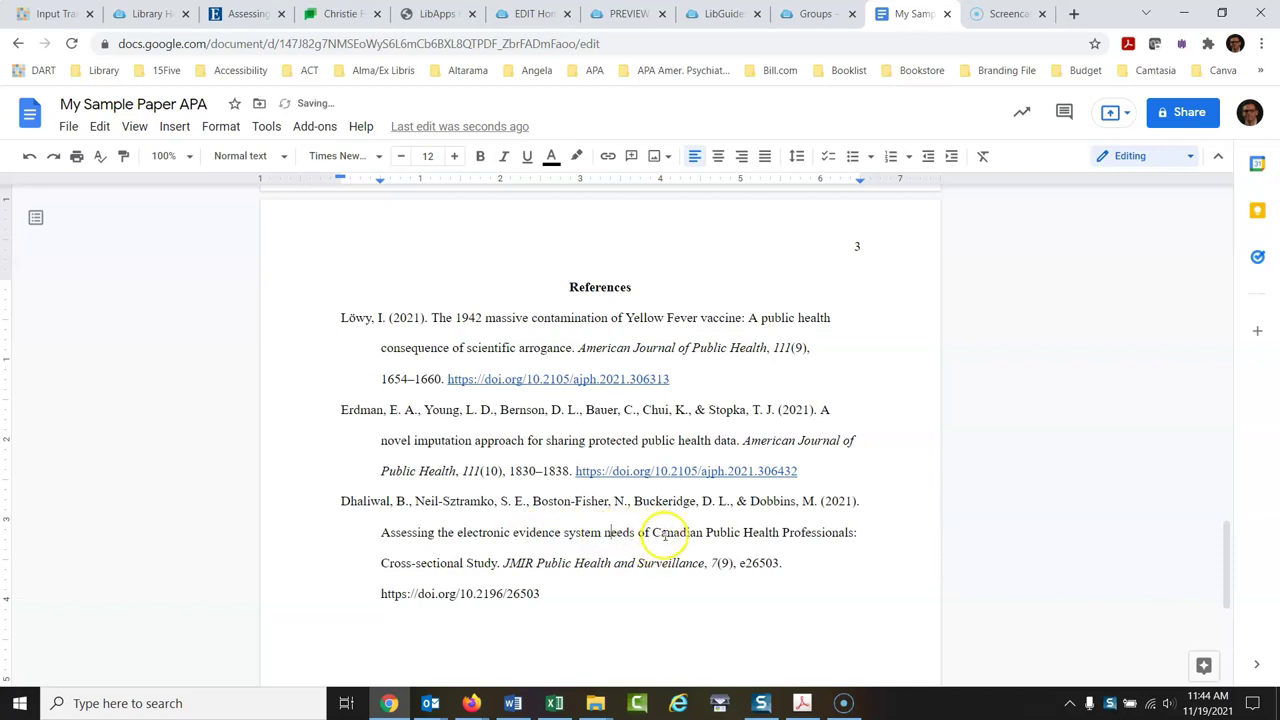
pyautogui.moveTo(707, 532); pyautogui.dragTo(780, 533)
pyautogui.write('p')
pyautogui.write('h')
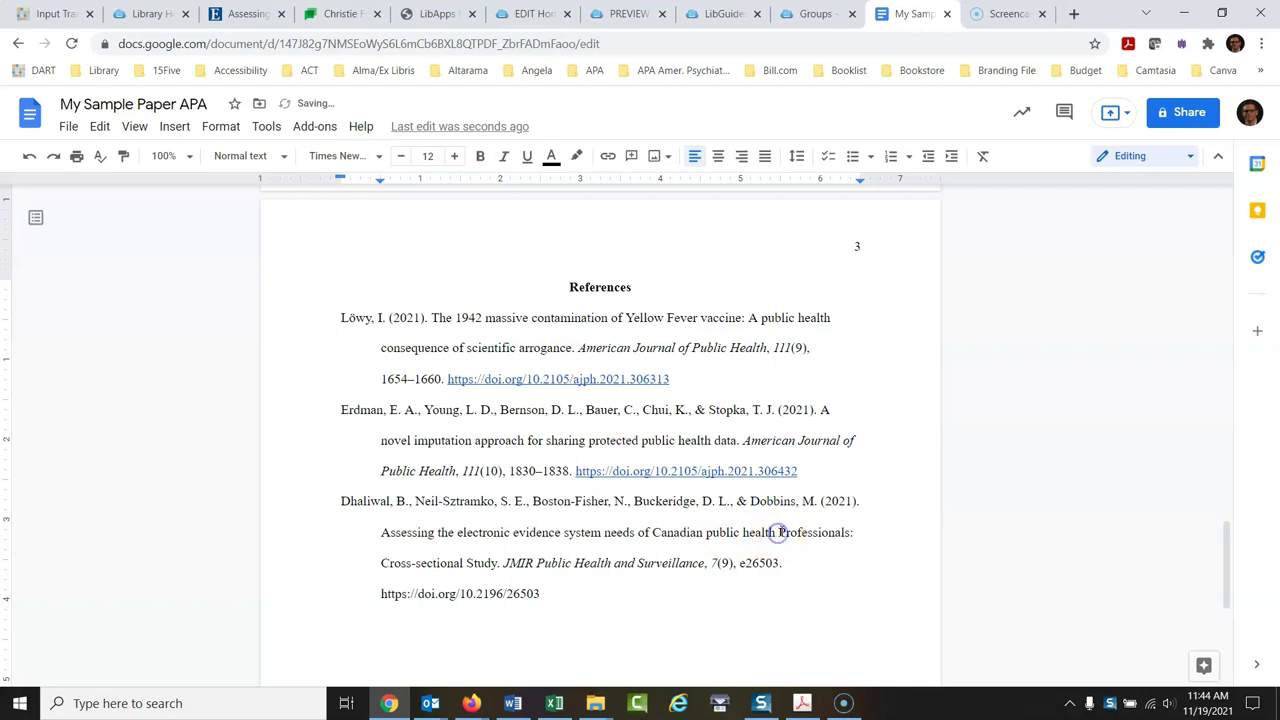
pyautogui.write('p')
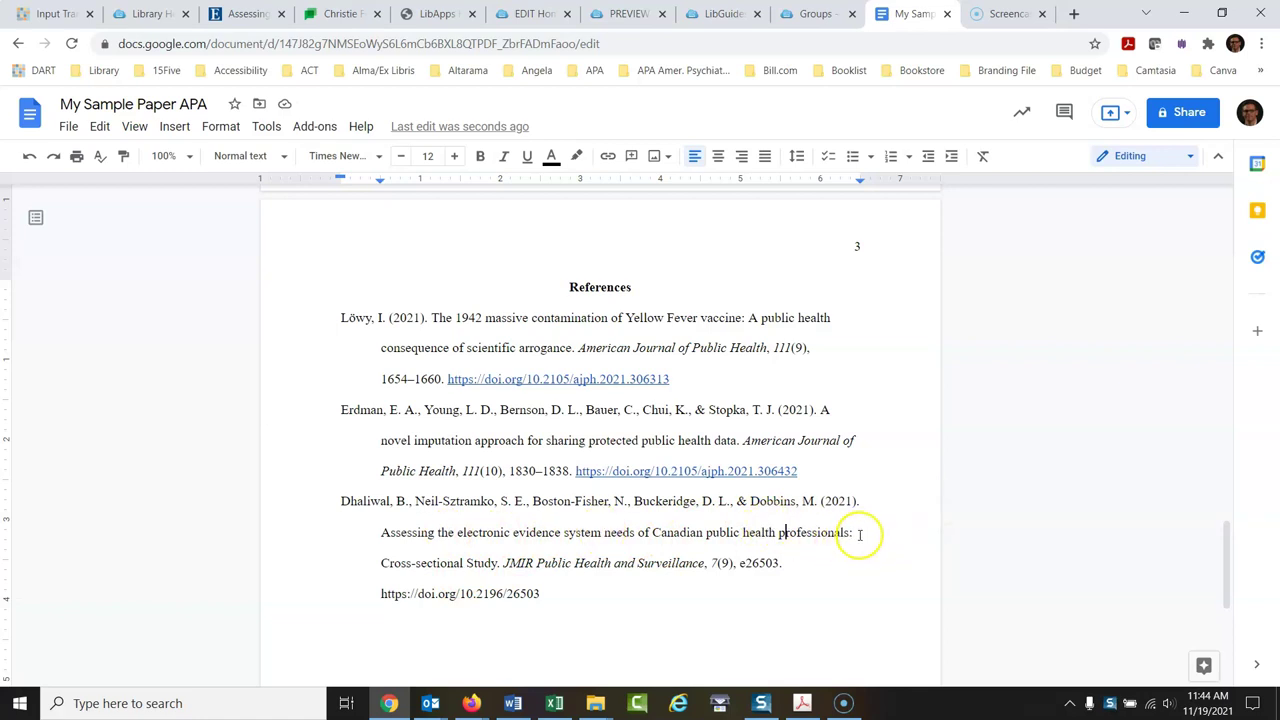
pyautogui.click(467, 562)
pyautogui.press('Delete')
pyautogui.write('s')
pyautogui.click(656, 593)
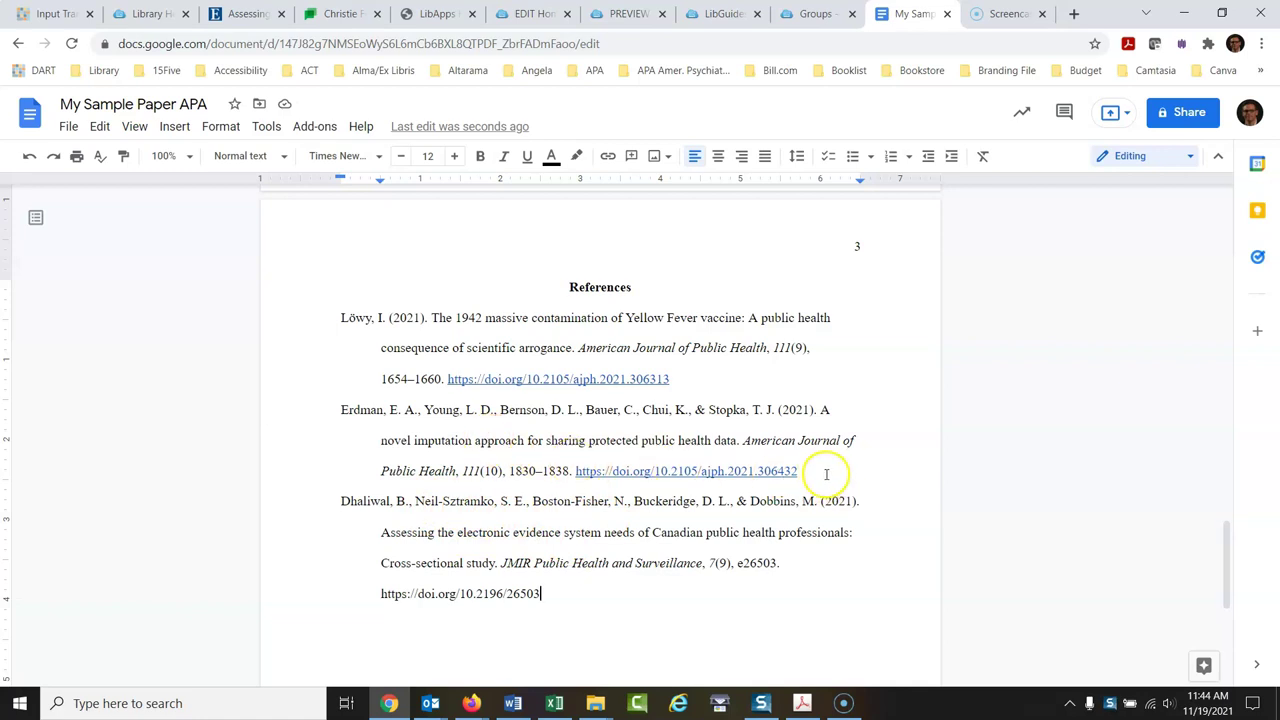
pyautogui.click(538, 588)
pyautogui.moveTo(538, 590); pyautogui.dragTo(355, 503)
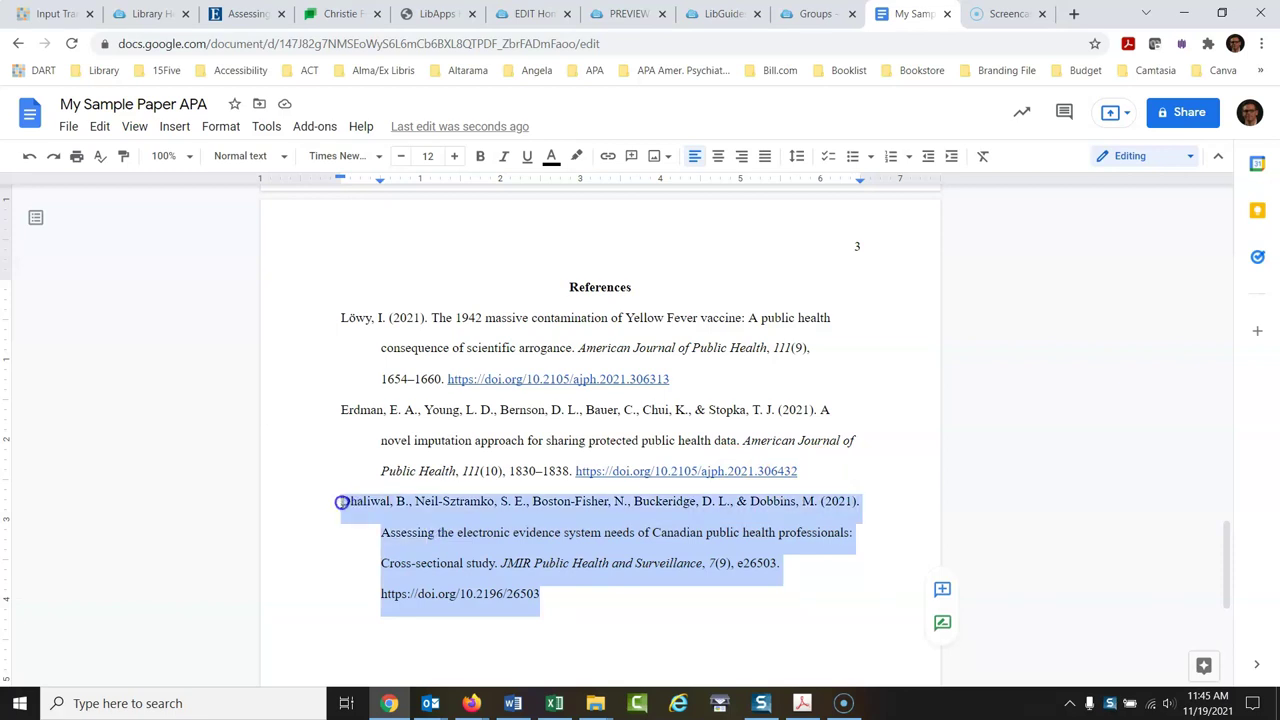
pyautogui.click(226, 126)
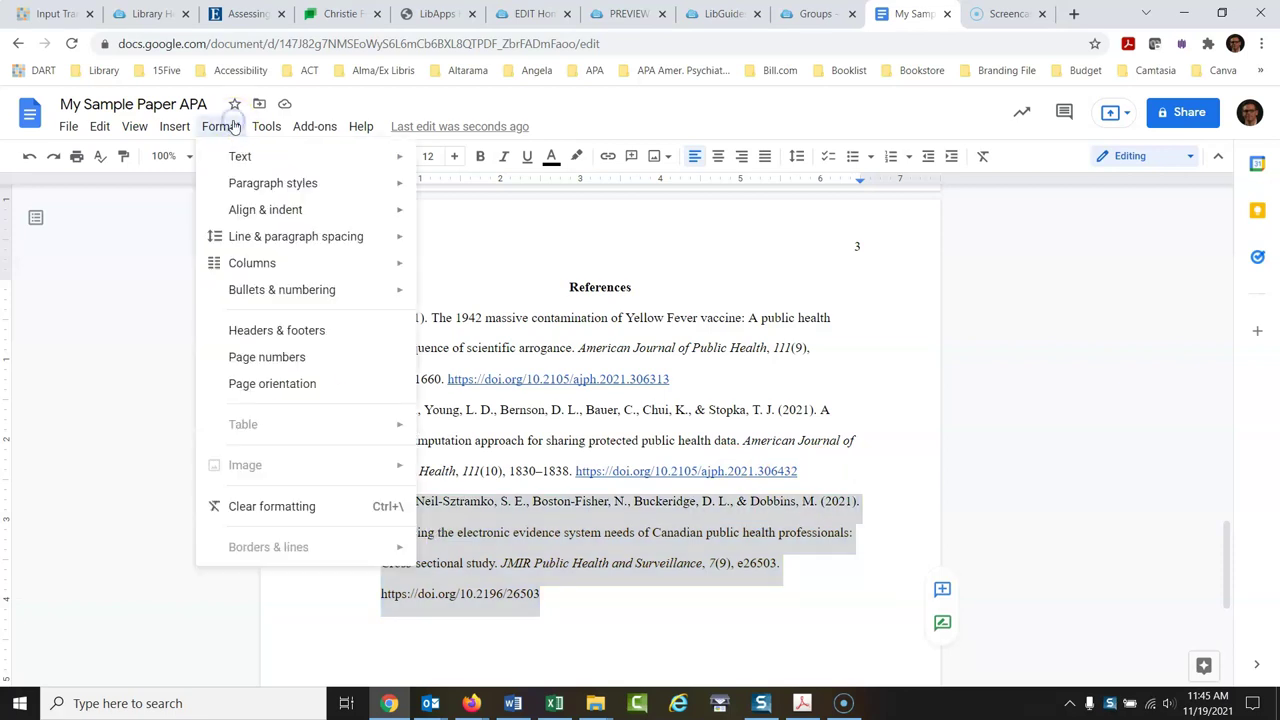
pyautogui.click(275, 189)
pyautogui.moveTo(276, 209)
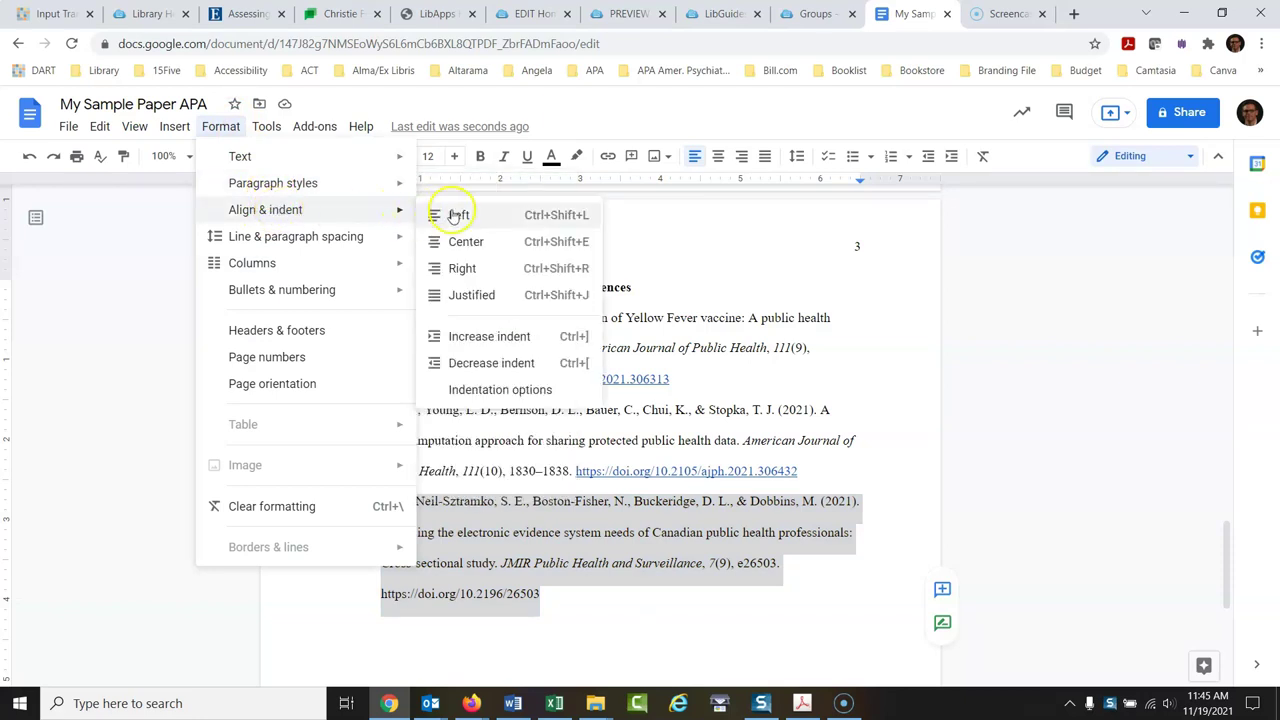
pyautogui.click(489, 389)
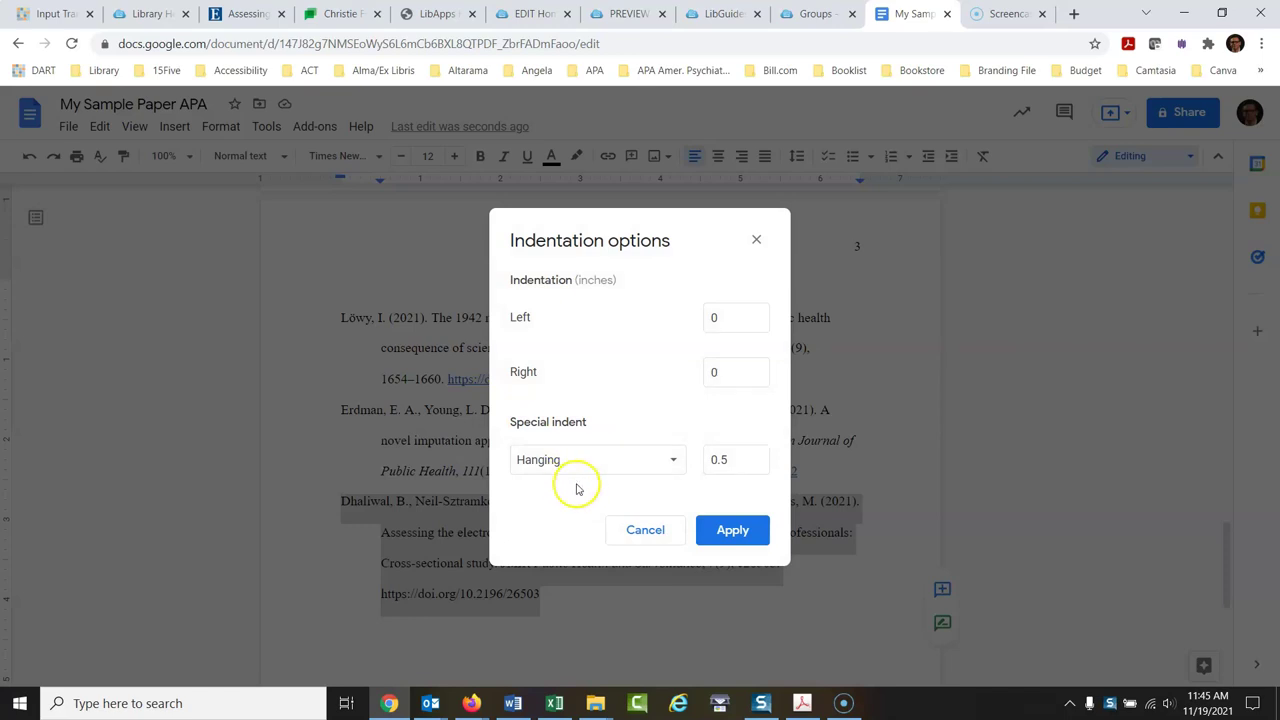
pyautogui.click(644, 530)
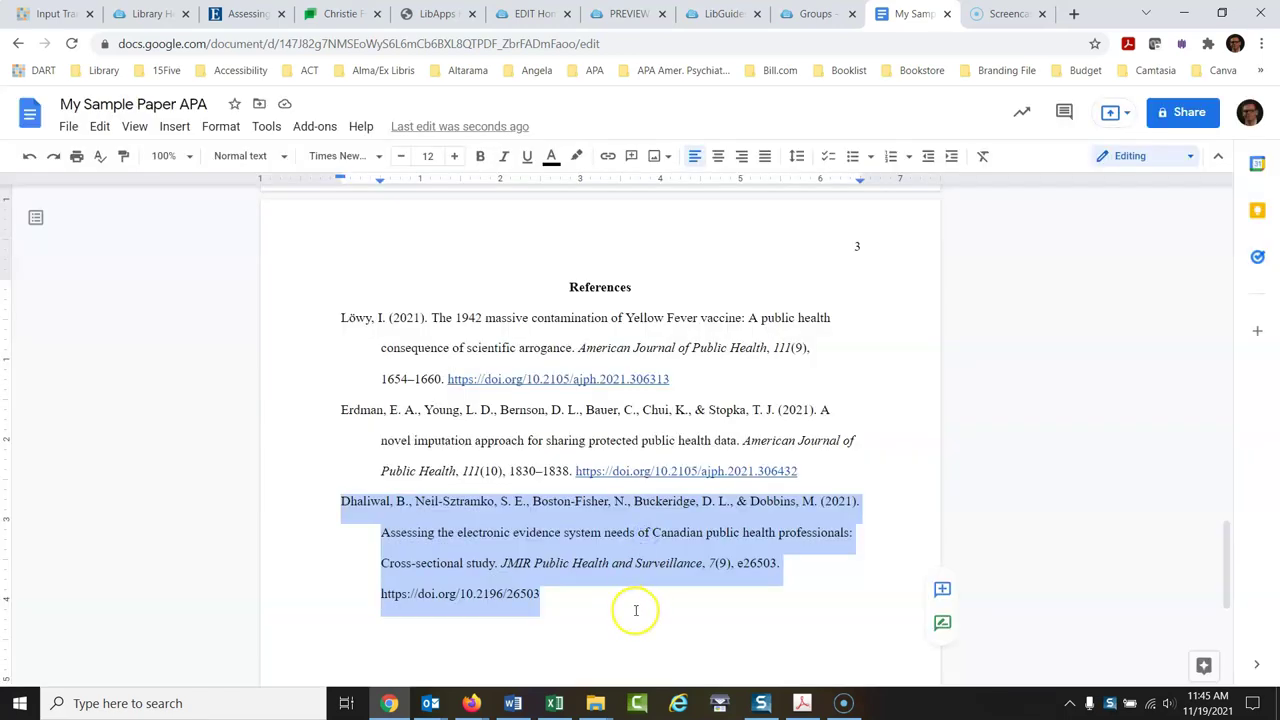
pyautogui.click(635, 610)
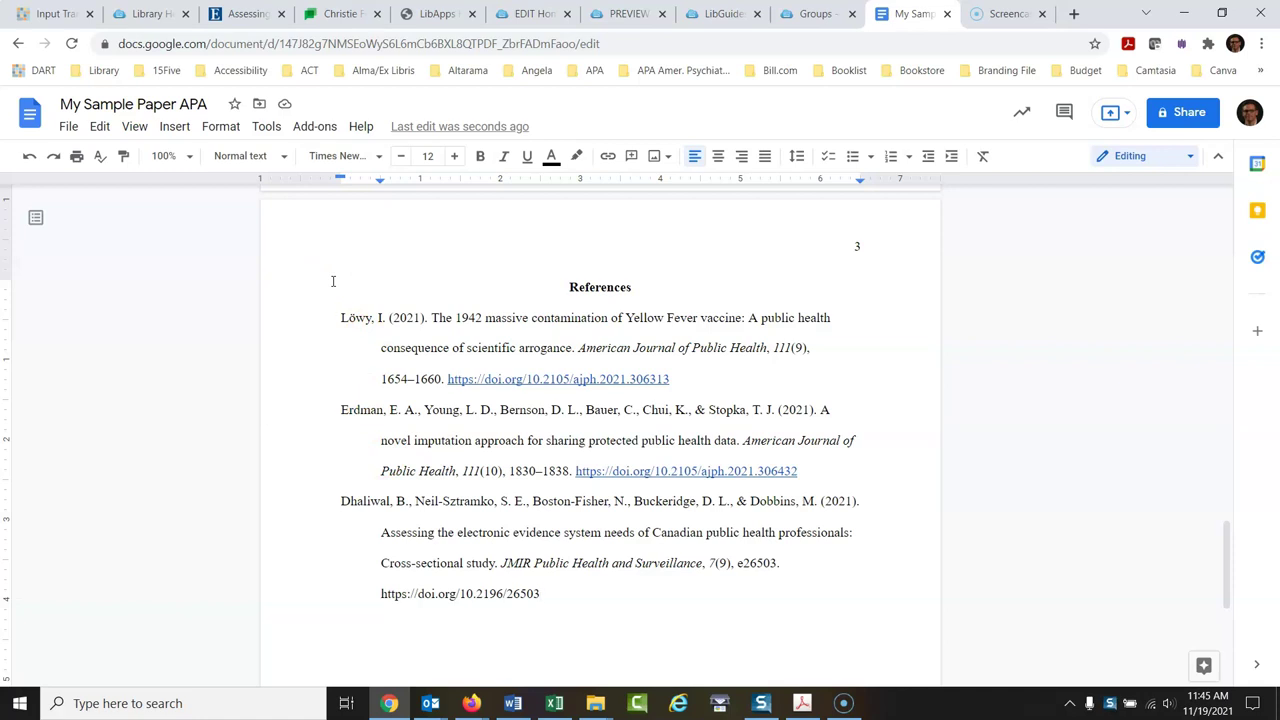
pyautogui.click(315, 132)
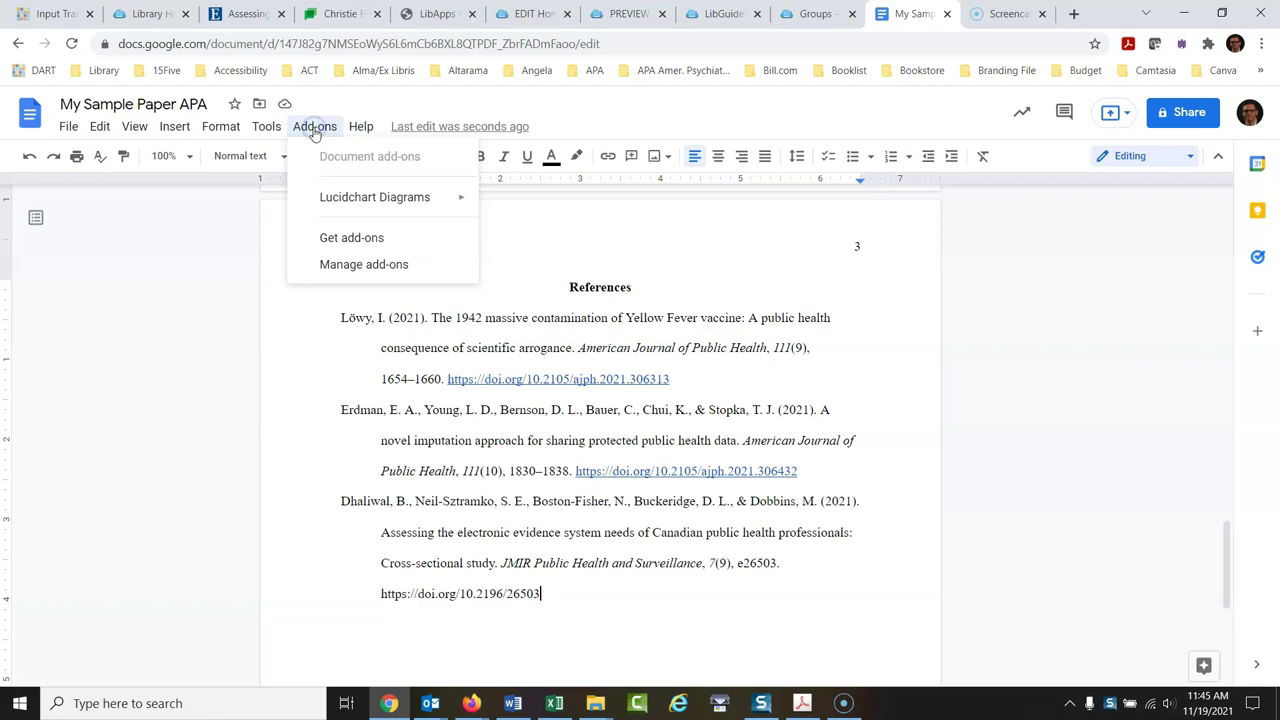
pyautogui.click(336, 238)
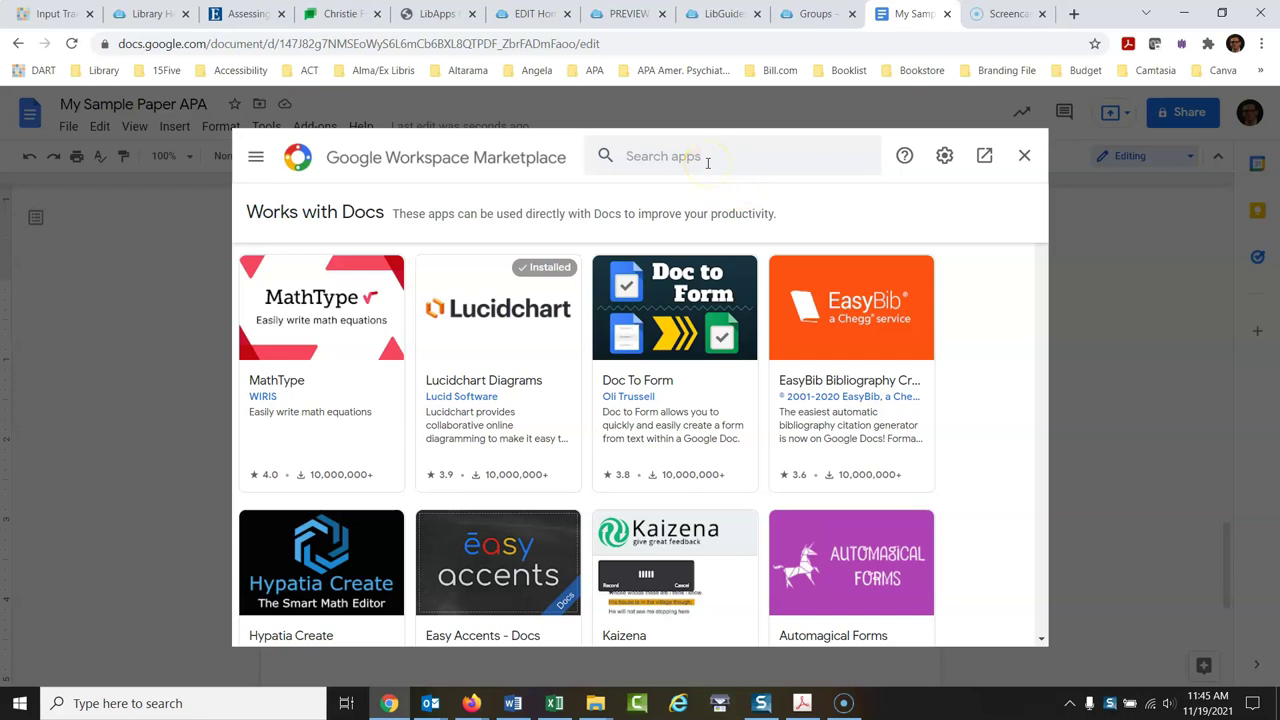
pyautogui.click(1024, 155)
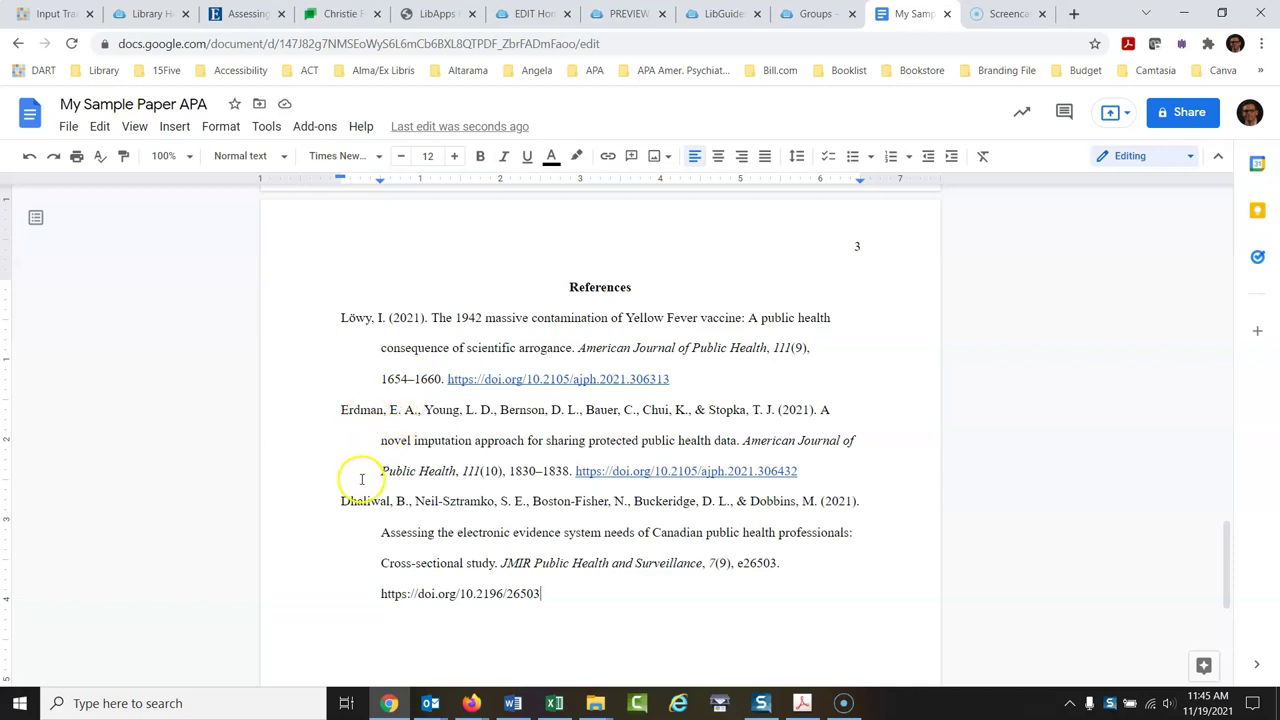
# Cut the Löwy reference from the top and paste it below the Erdman entry.
pyautogui.moveTo(339, 318); pyautogui.dragTo(676, 391)
pyautogui.hotkey('ctrl', 'x')
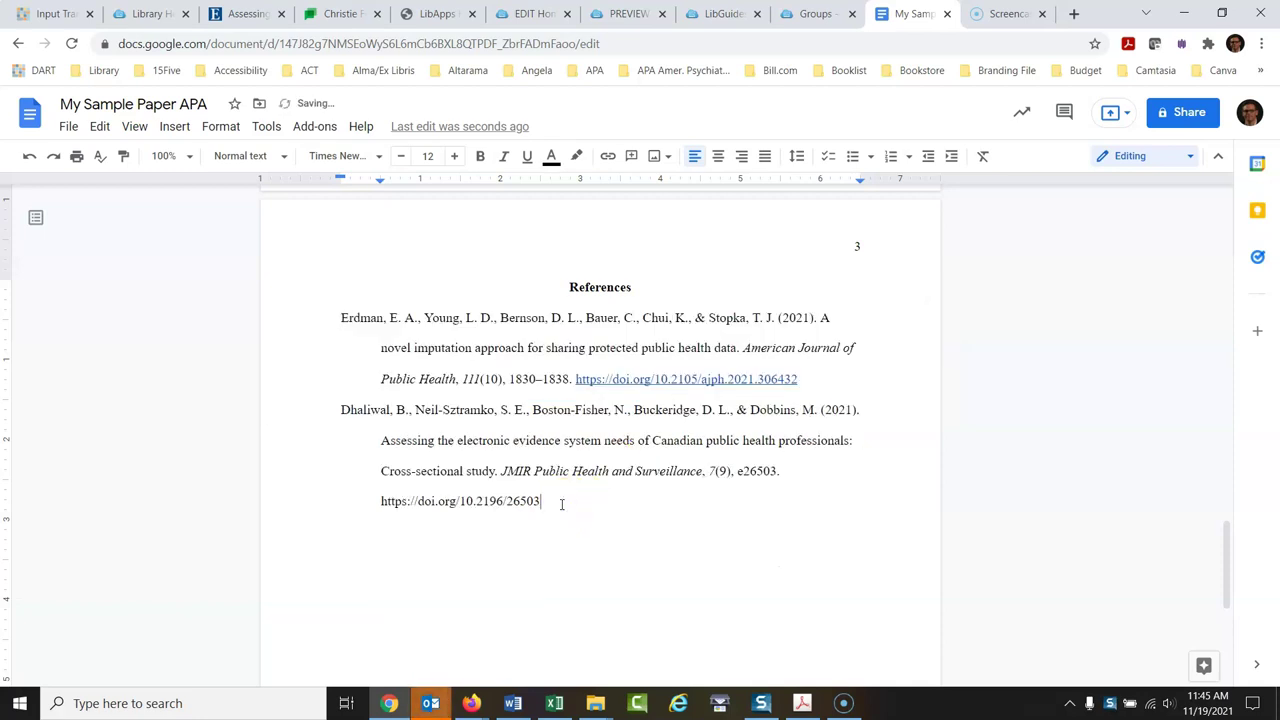
pyautogui.click(813, 382)
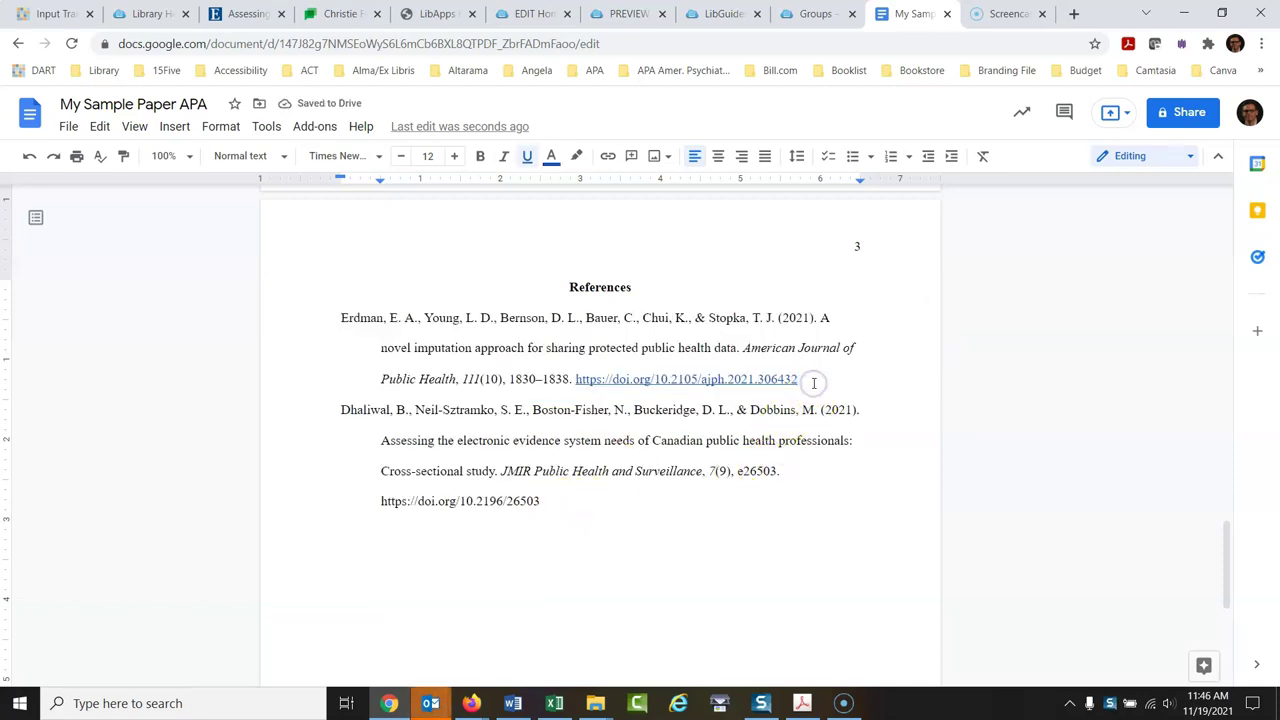
pyautogui.press('Return')
pyautogui.hotkey('ctrl', 'v')
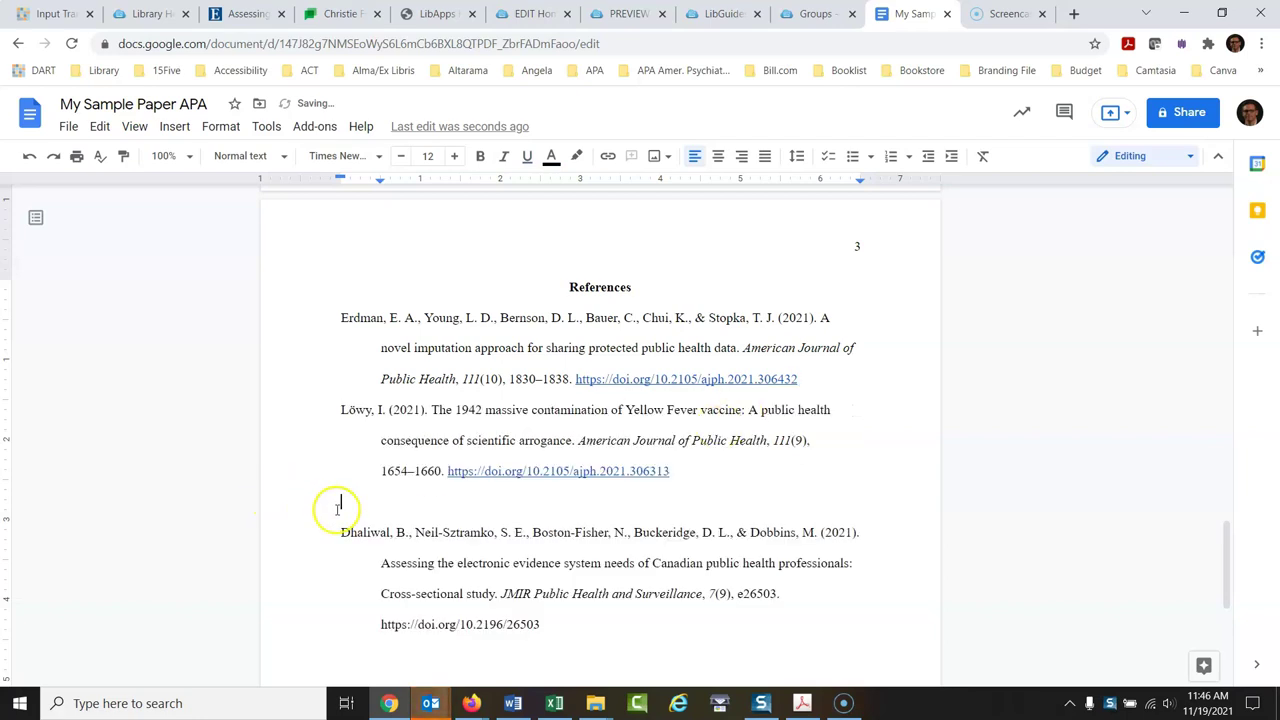
# Move the Dhaliwal reference above Erdman and delete the leftover blank line.
pyautogui.moveTo(338, 531); pyautogui.dragTo(571, 622)
pyautogui.hotkey('ctrl', 'x')
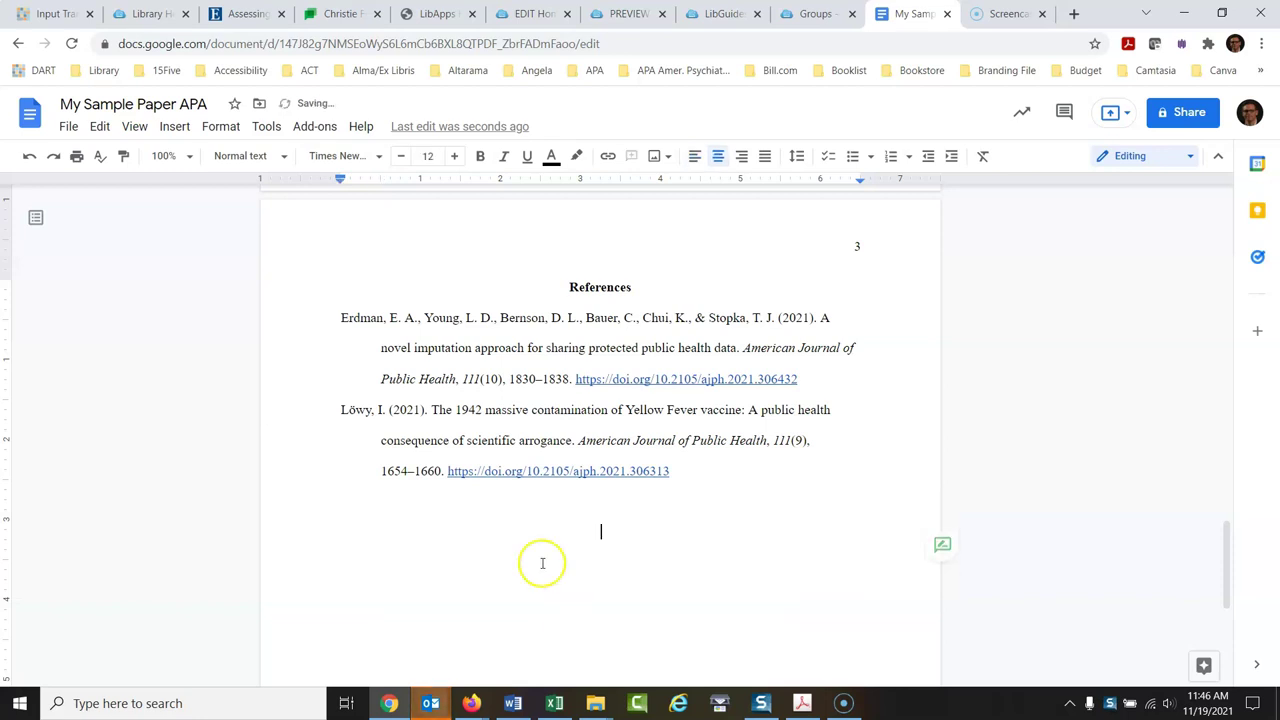
pyautogui.click(341, 320)
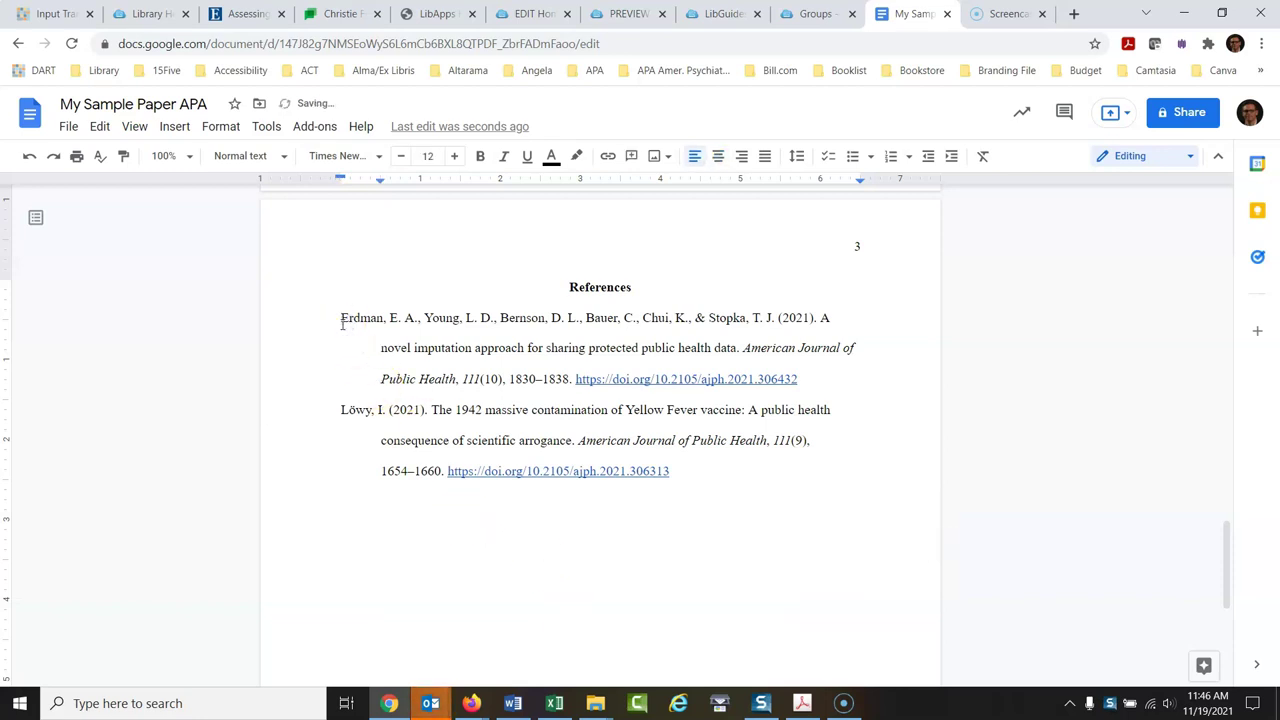
pyautogui.press('Return')
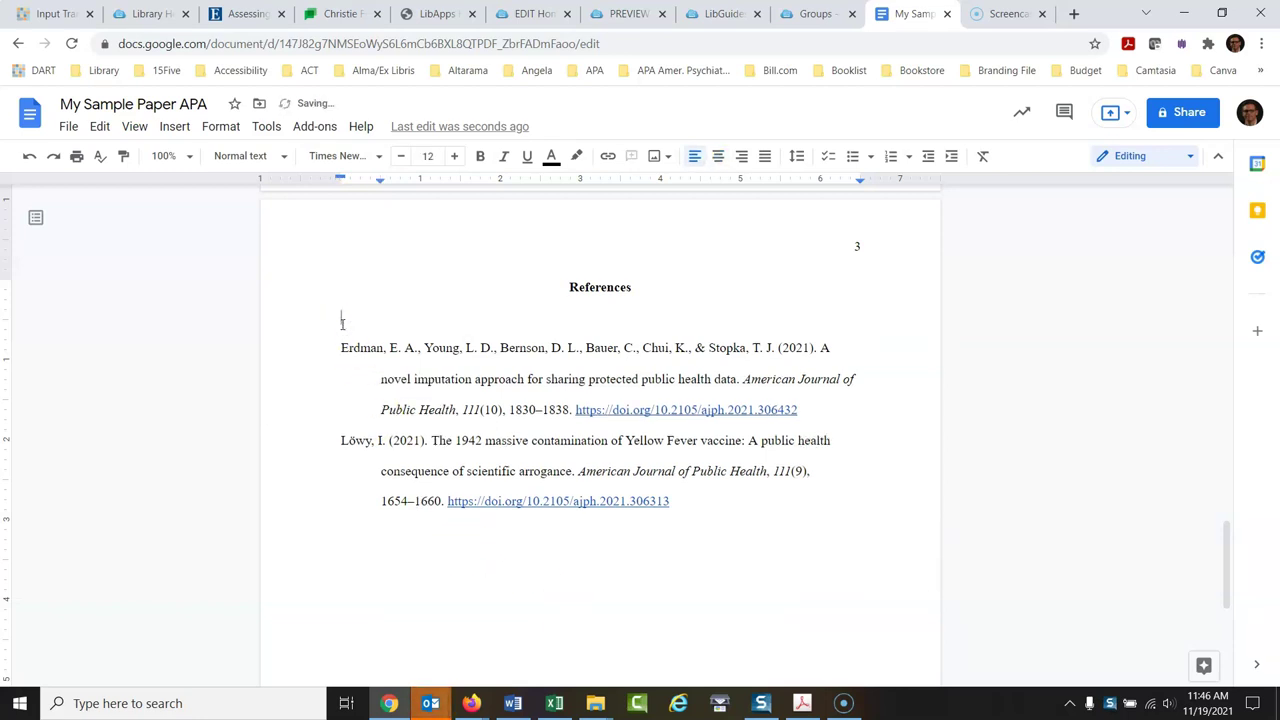
pyautogui.hotkey('ctrl', 'v')
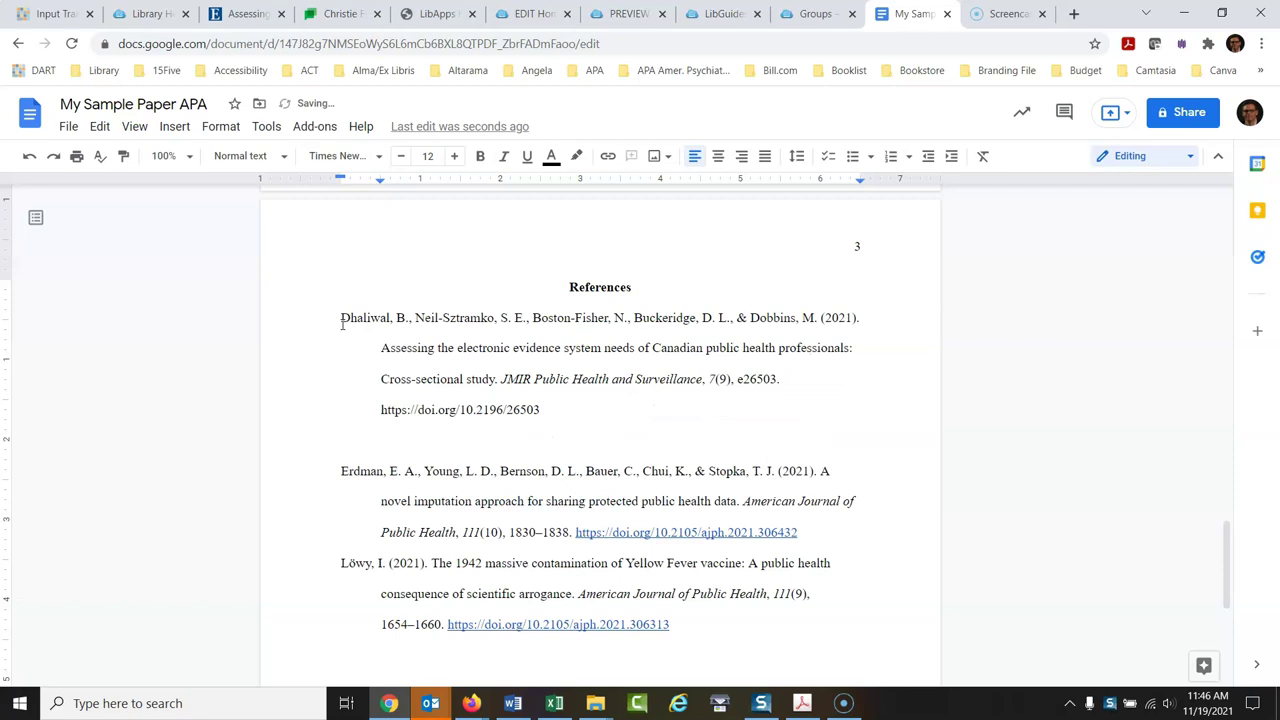
pyautogui.press('Delete')
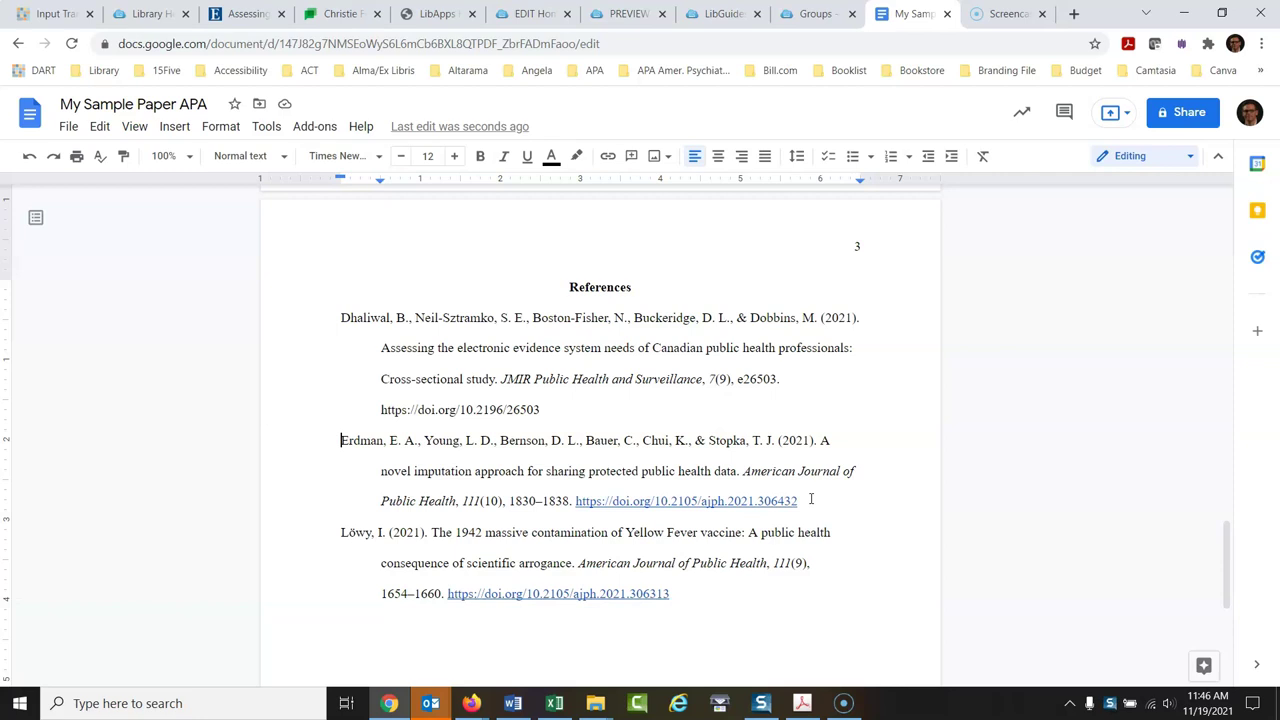
# Unlink the Erdman DOI and then the Löwy DOI, leaving both as plain text.
pyautogui.moveTo(804, 500); pyautogui.dragTo(581, 512)
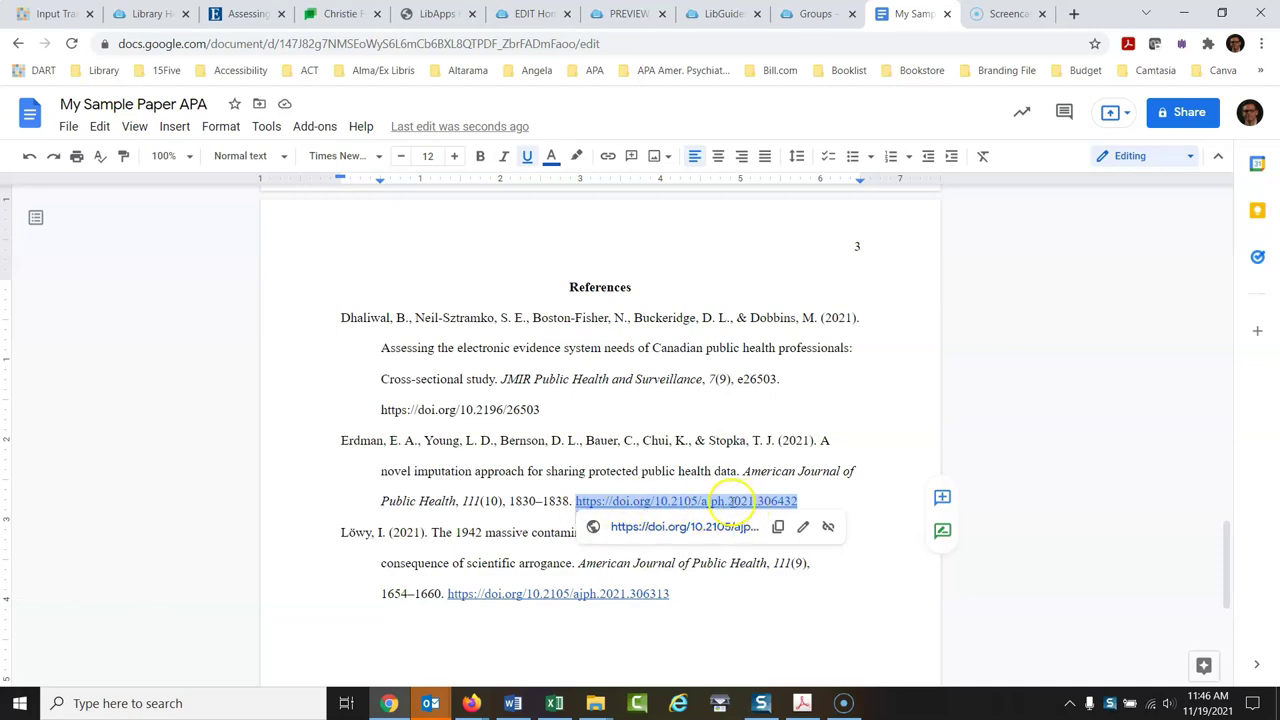
pyautogui.click(830, 527)
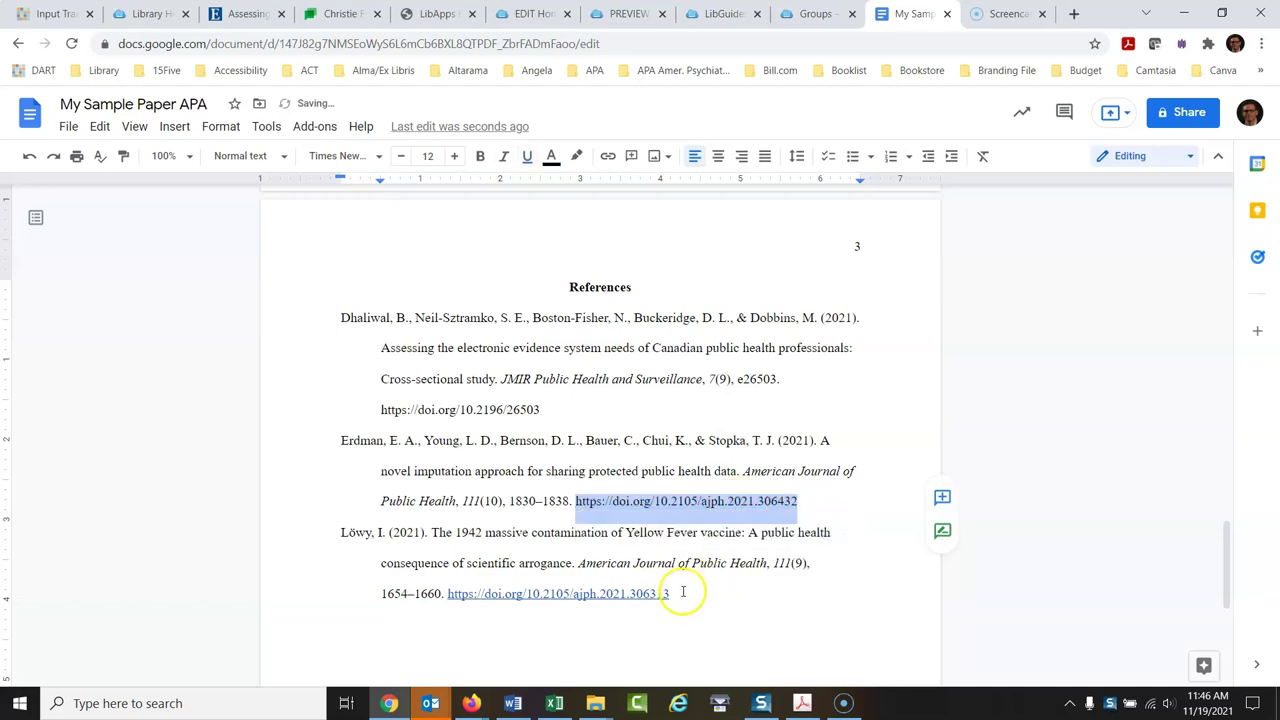
pyautogui.click(669, 594)
pyautogui.moveTo(669, 594); pyautogui.dragTo(461, 595)
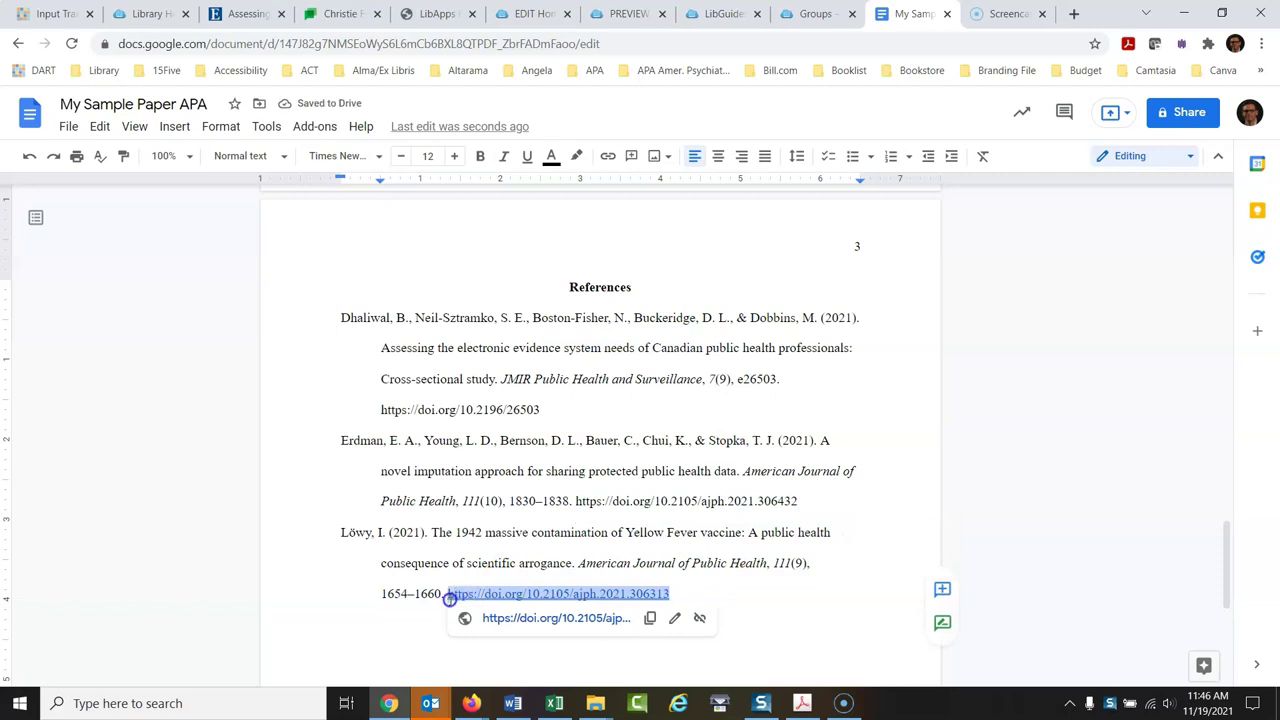
pyautogui.click(701, 620)
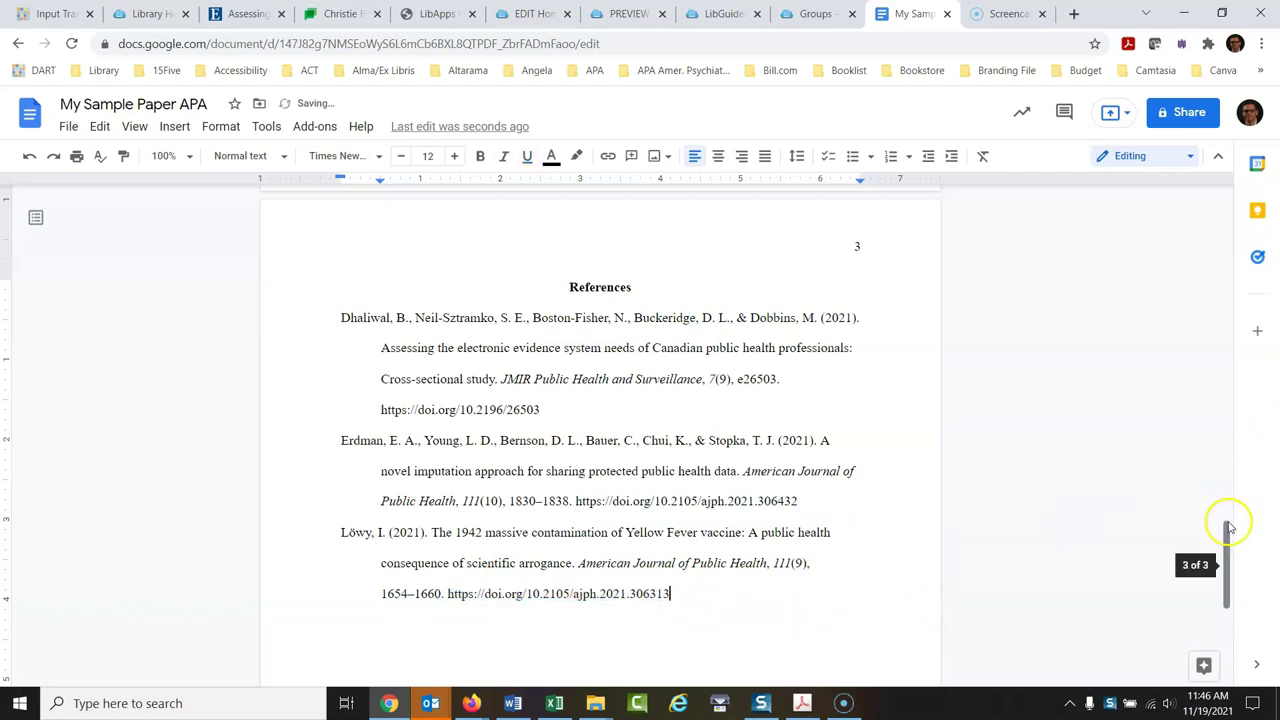
pyautogui.moveTo(1228, 533); pyautogui.dragTo(1234, 190)
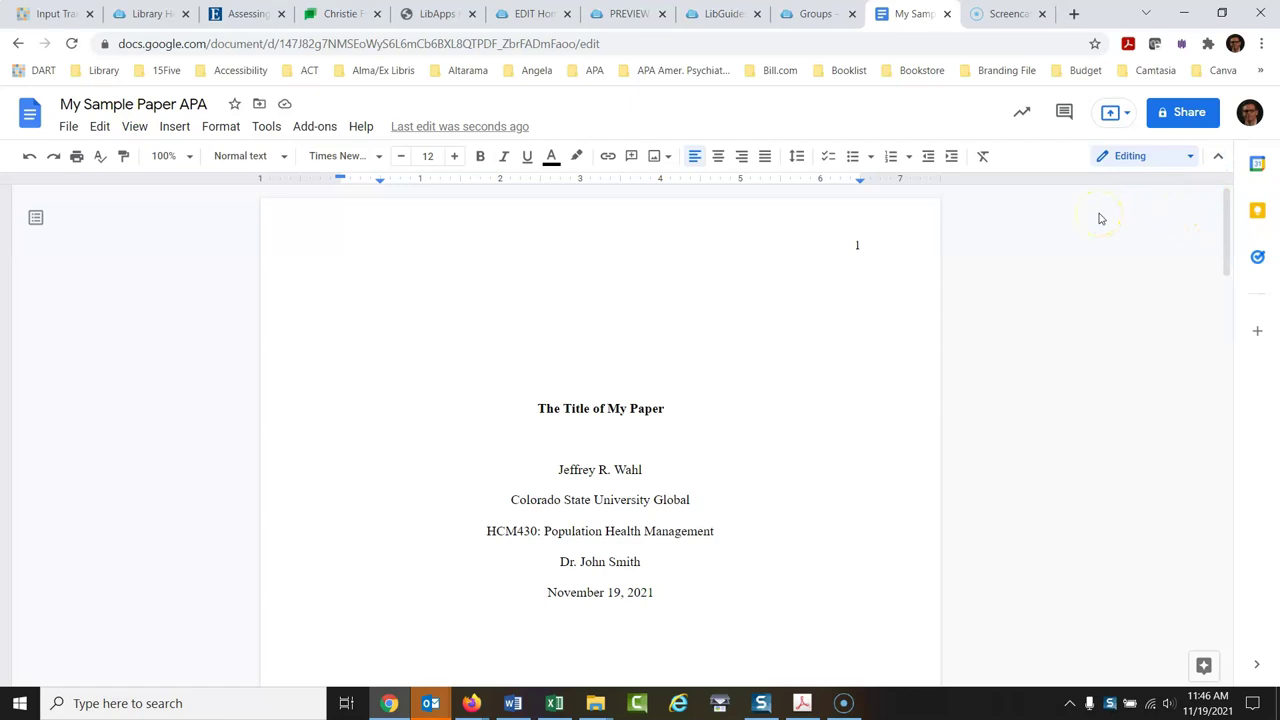
# Change the paper's General access to 'Anyone with the link' as Viewer and copy that link.
pyautogui.click(1189, 119)
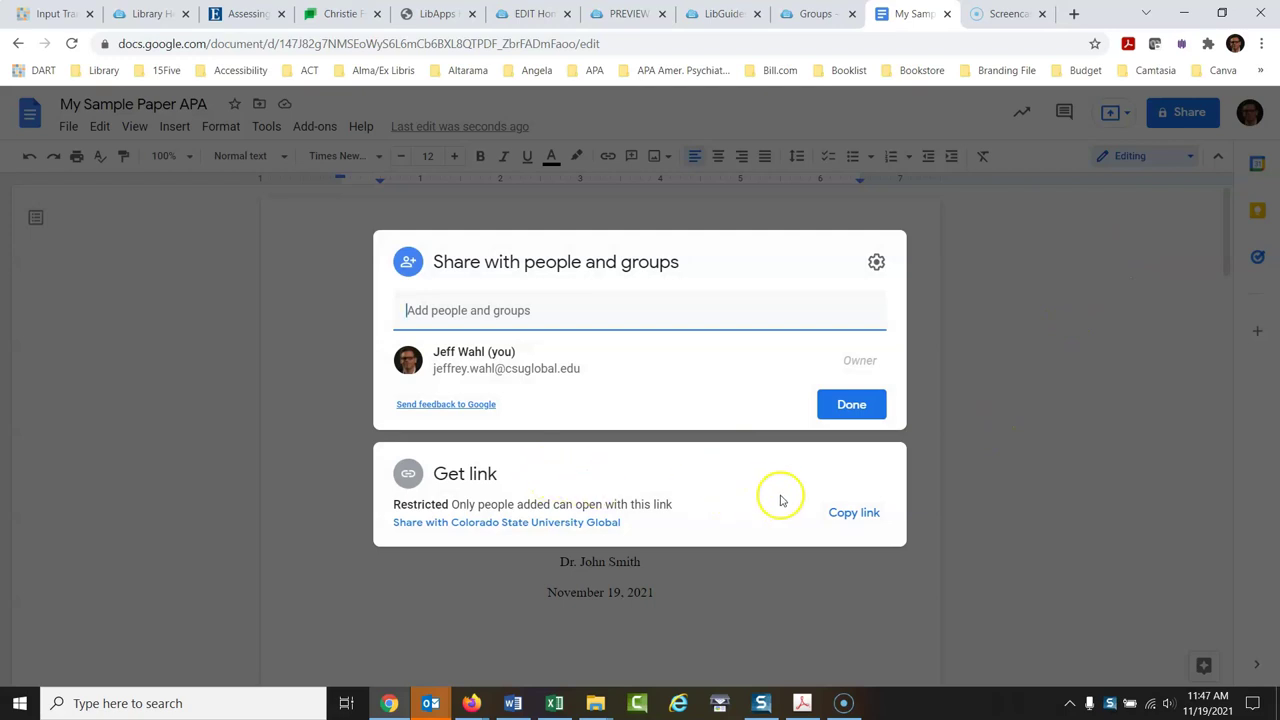
pyautogui.click(846, 518)
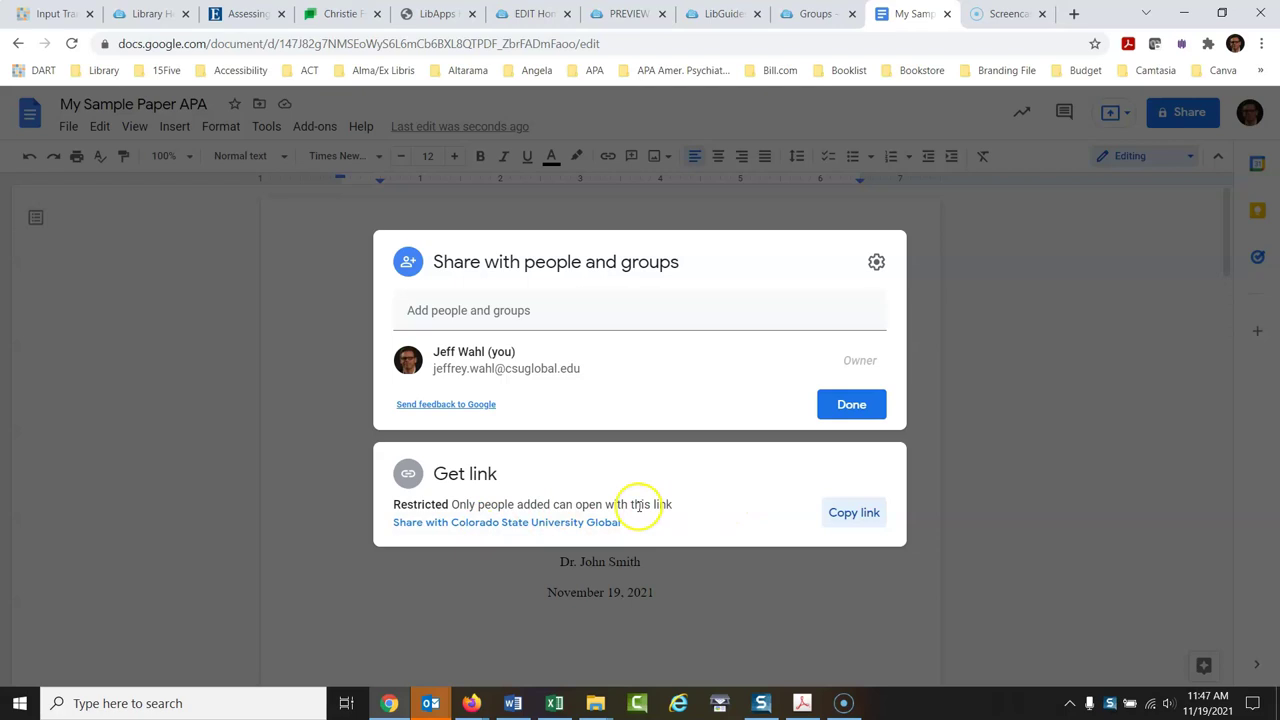
pyautogui.click(539, 528)
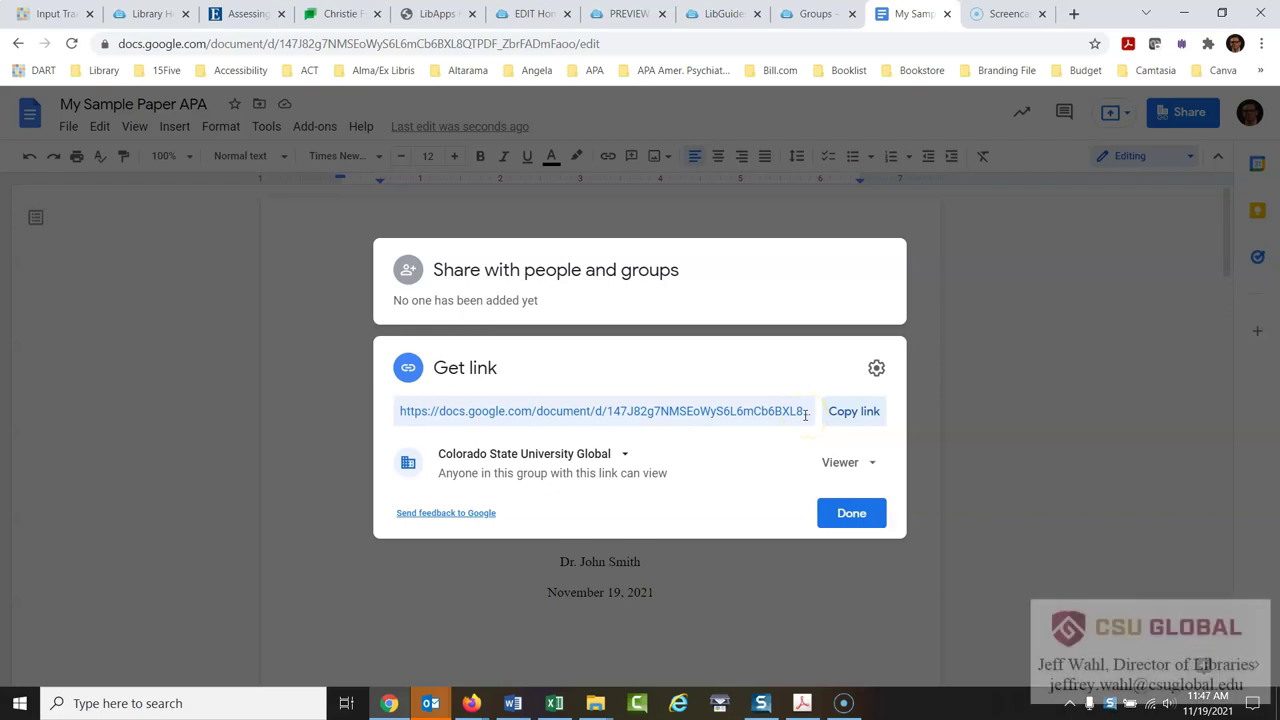
pyautogui.click(625, 456)
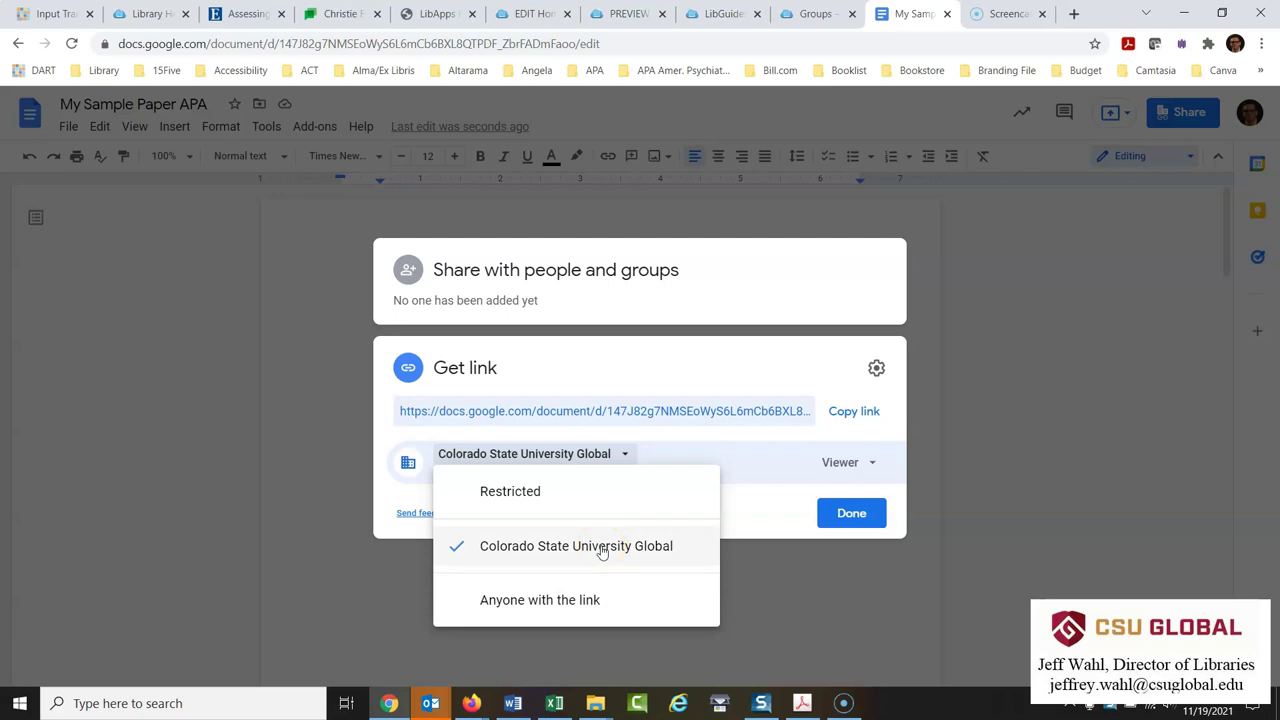
pyautogui.click(551, 598)
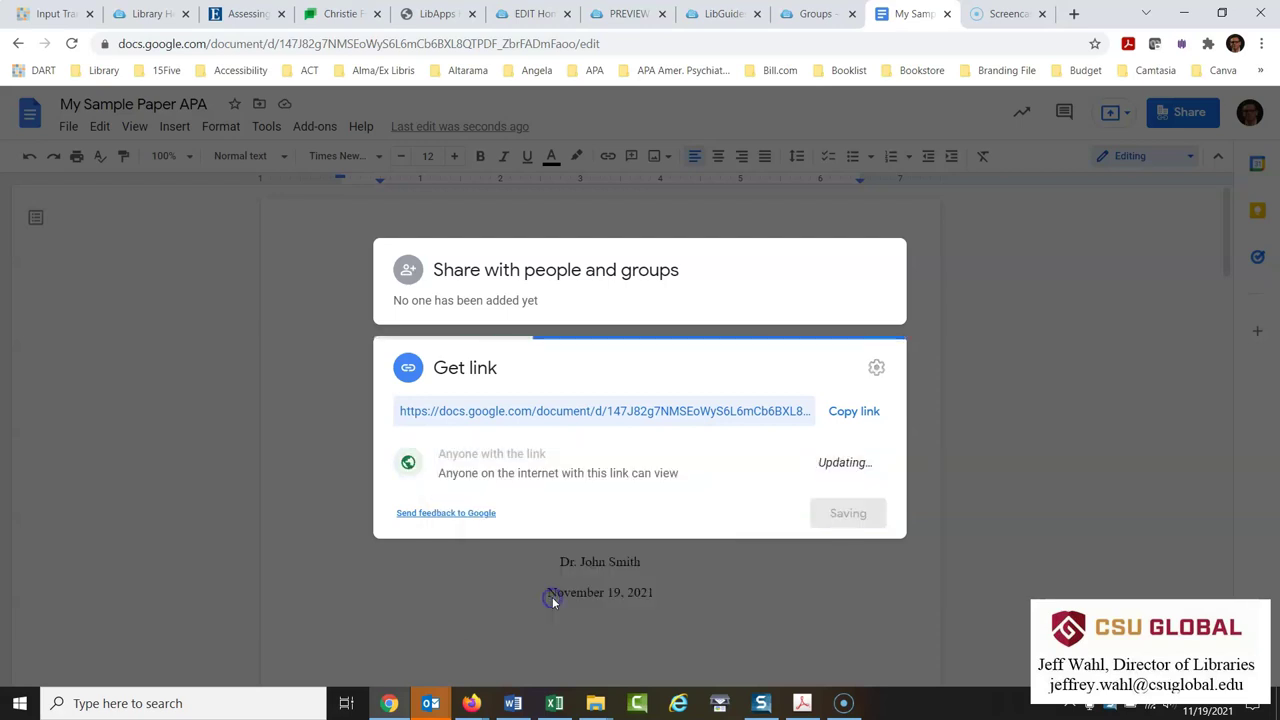
pyautogui.click(860, 420)
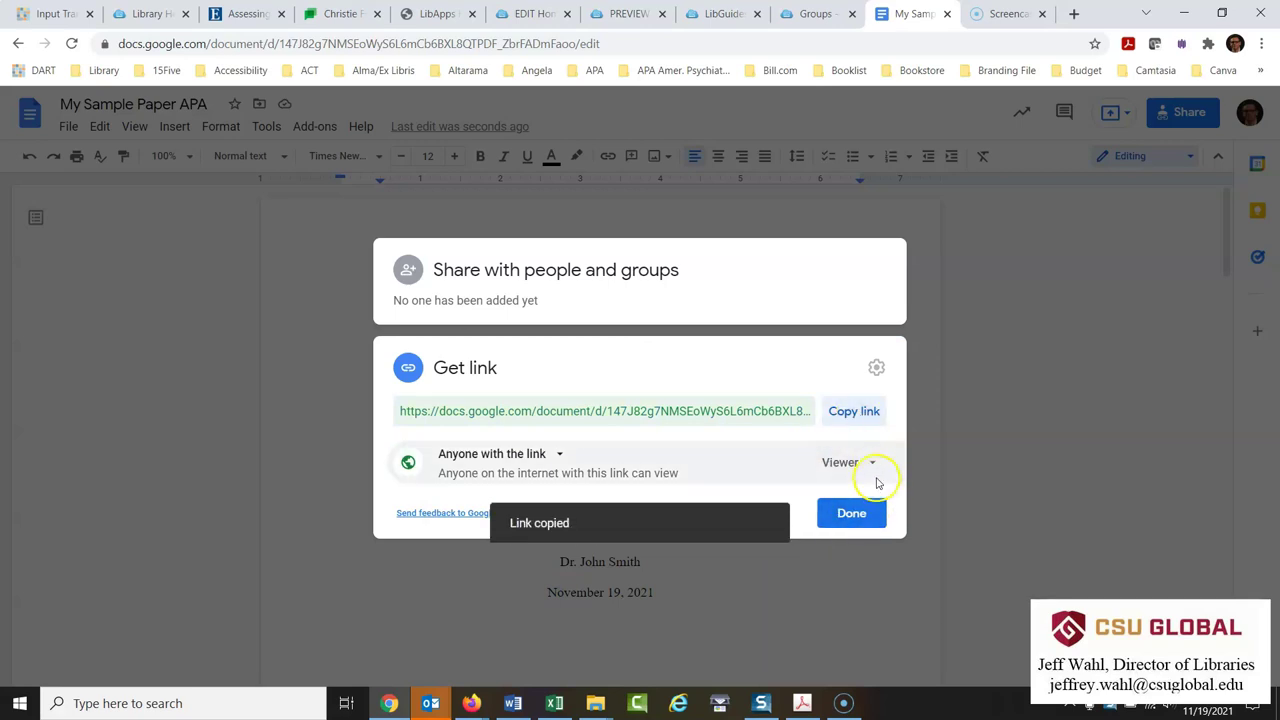
pyautogui.click(855, 513)
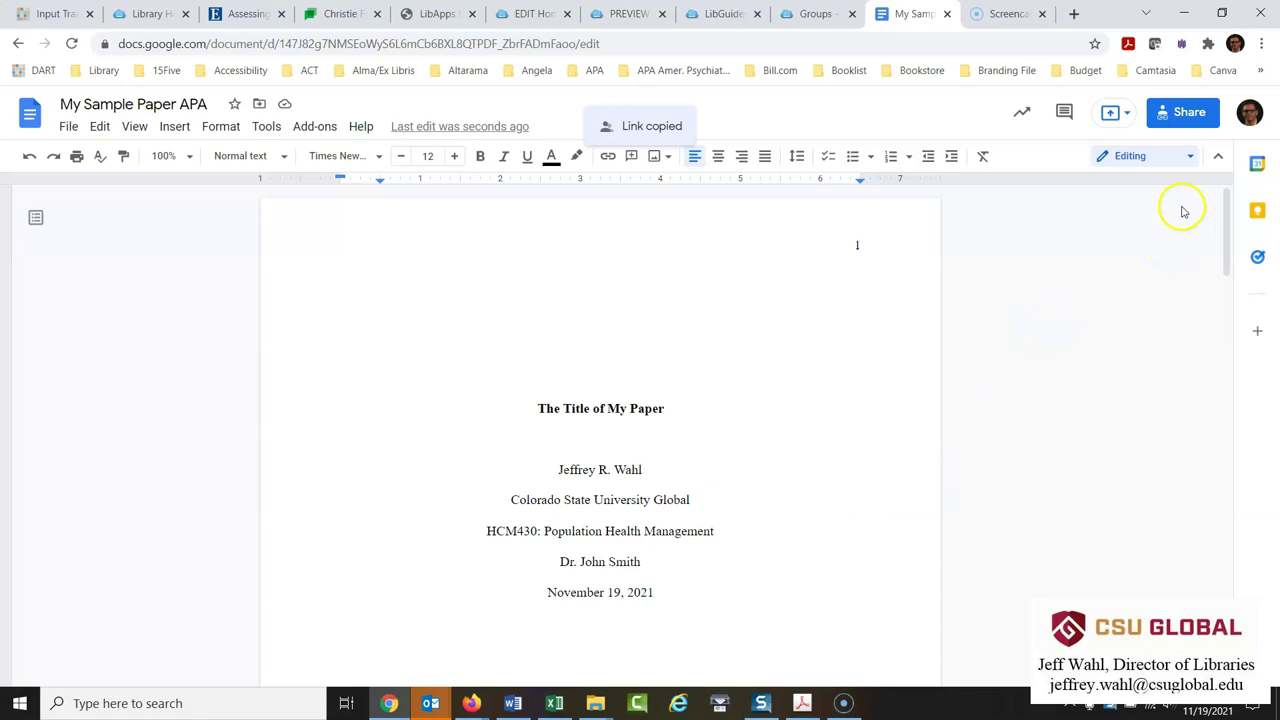
pyautogui.click(1183, 116)
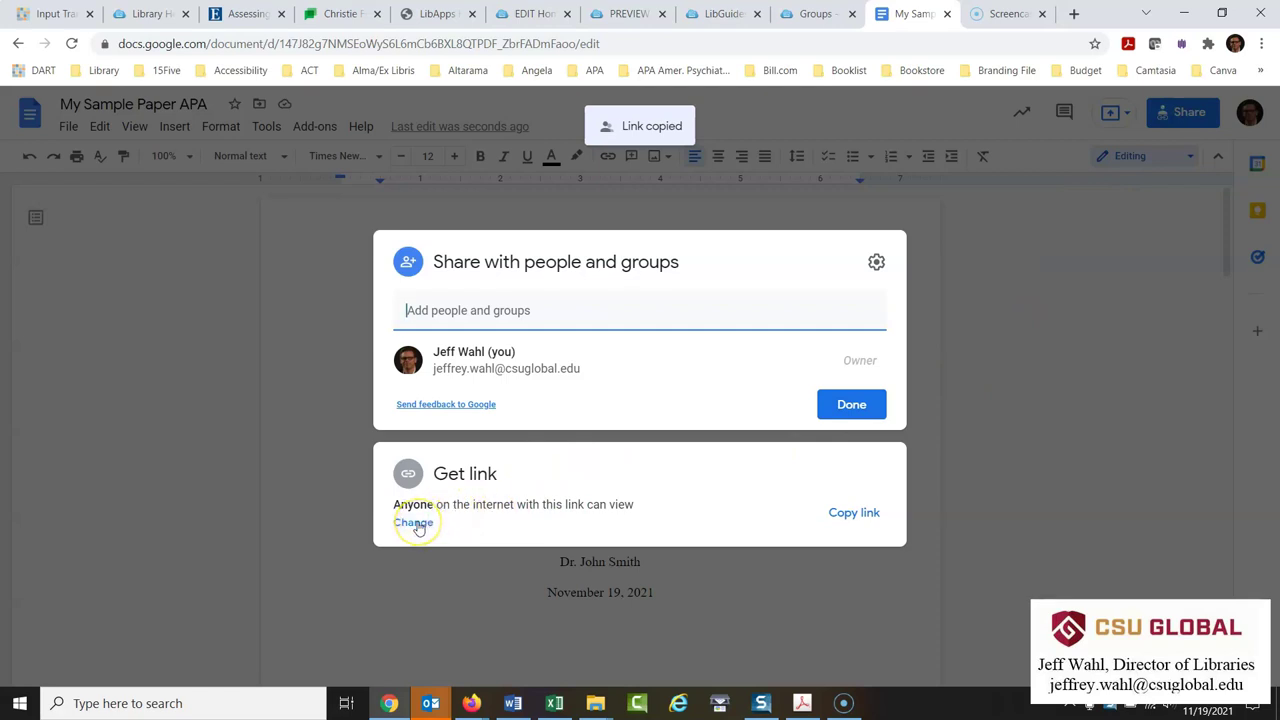
pyautogui.click(415, 523)
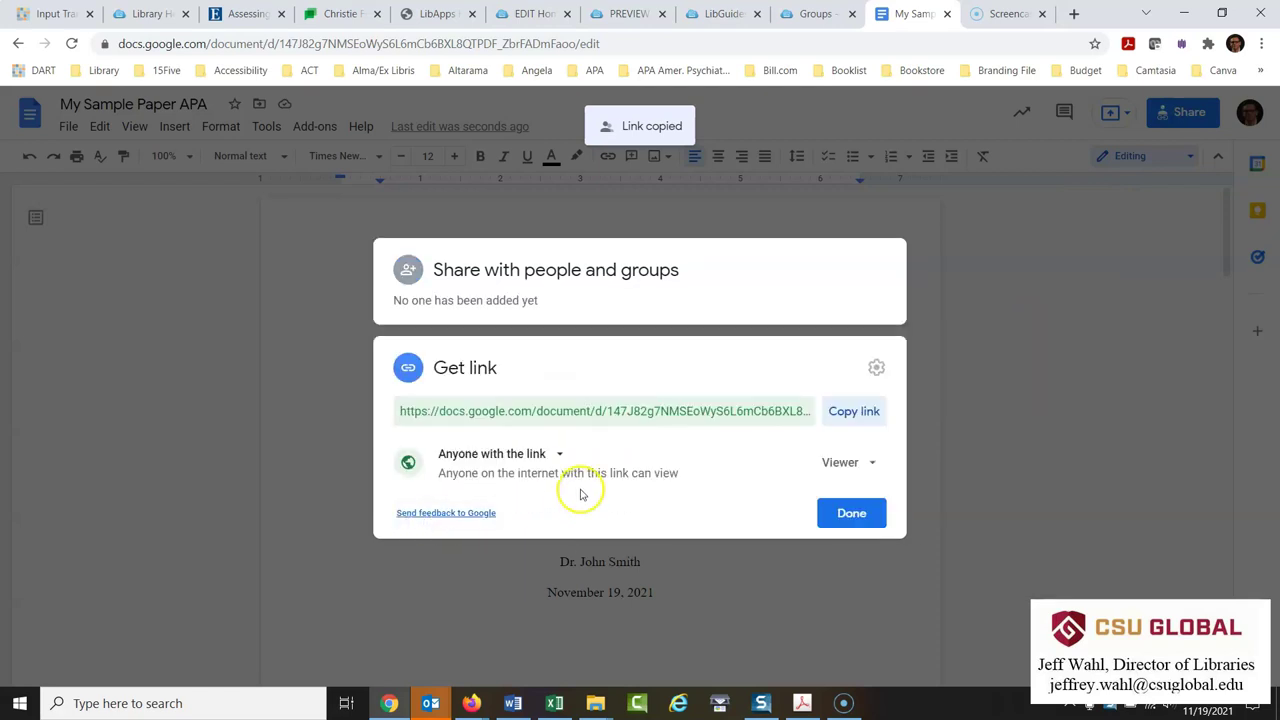
pyautogui.click(563, 455)
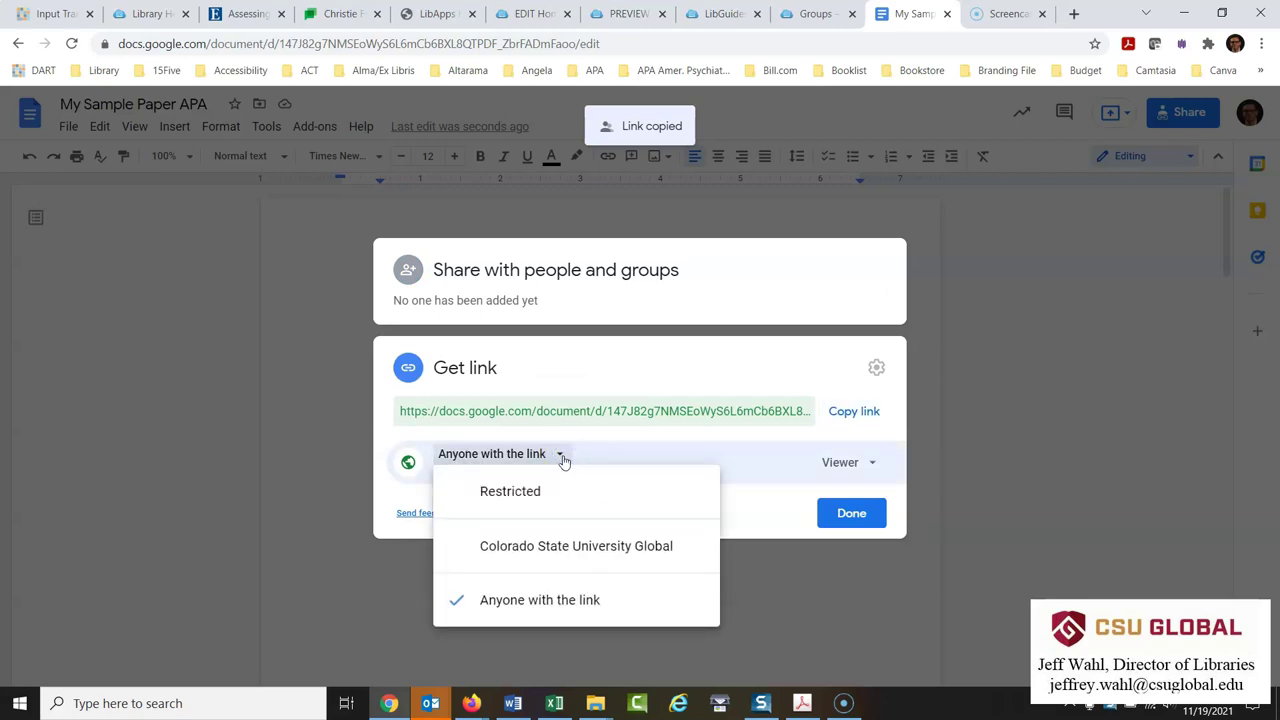
pyautogui.click(540, 600)
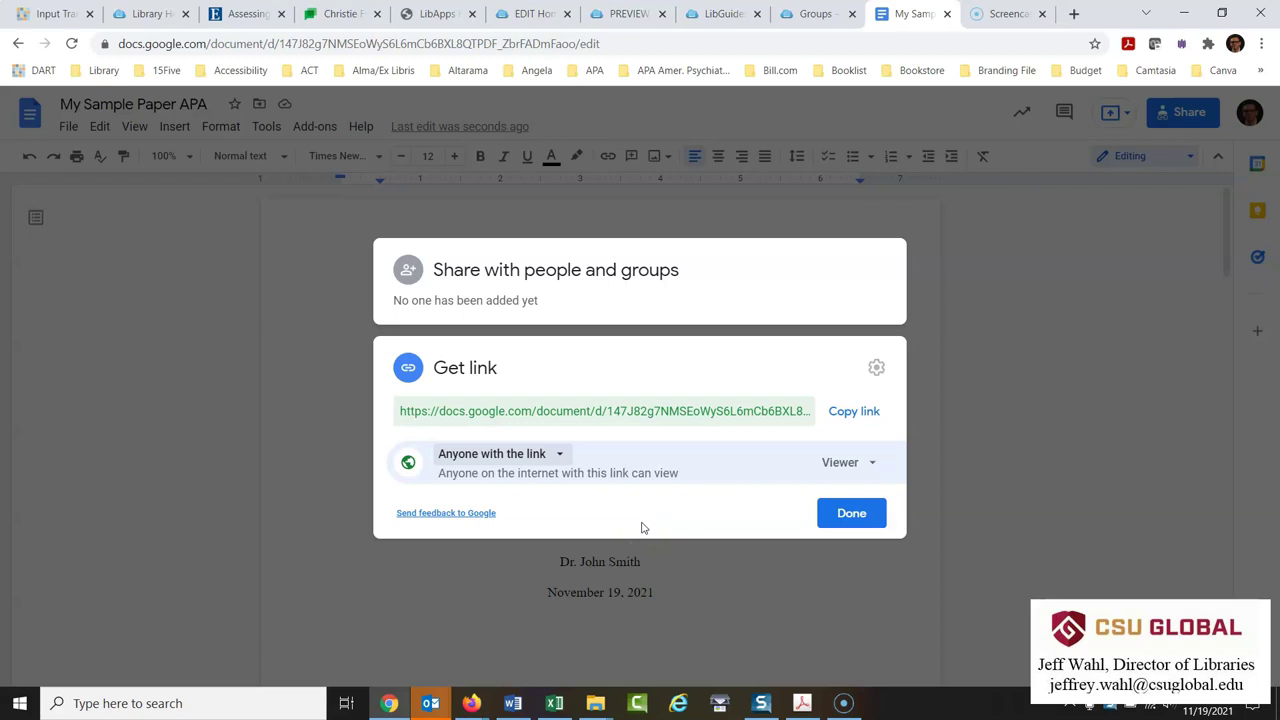
pyautogui.click(860, 412)
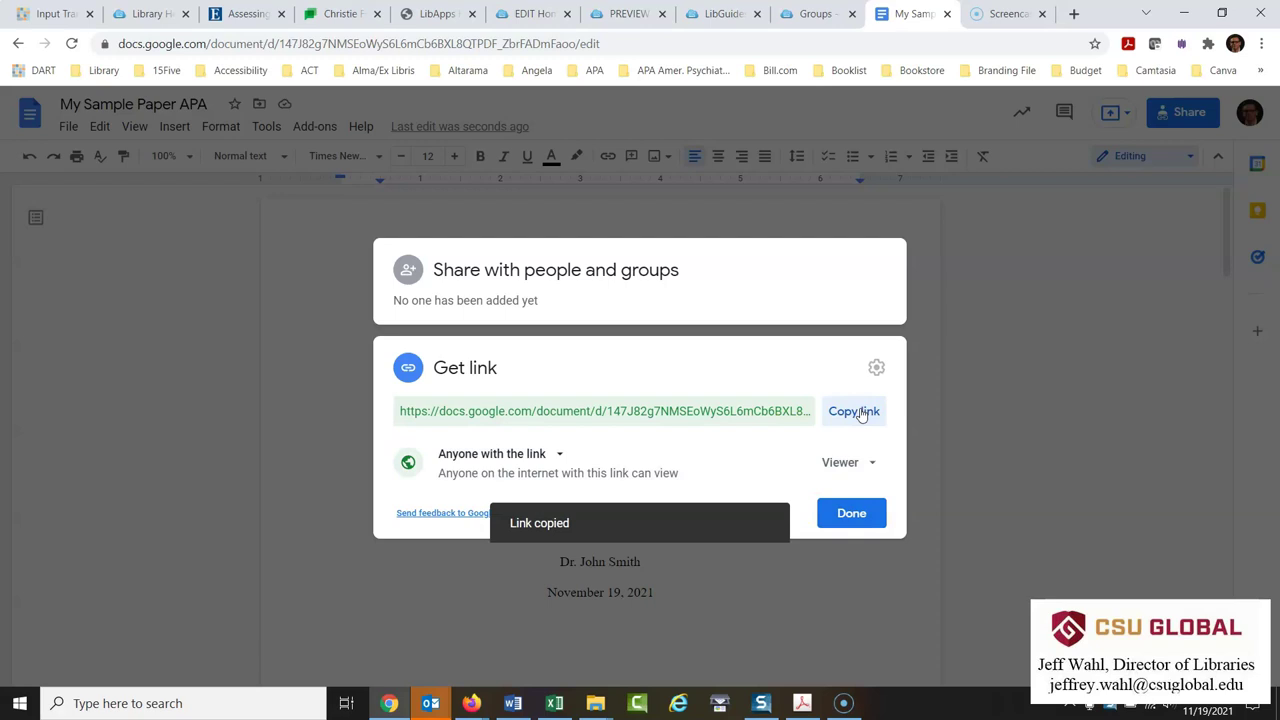
pyautogui.click(851, 513)
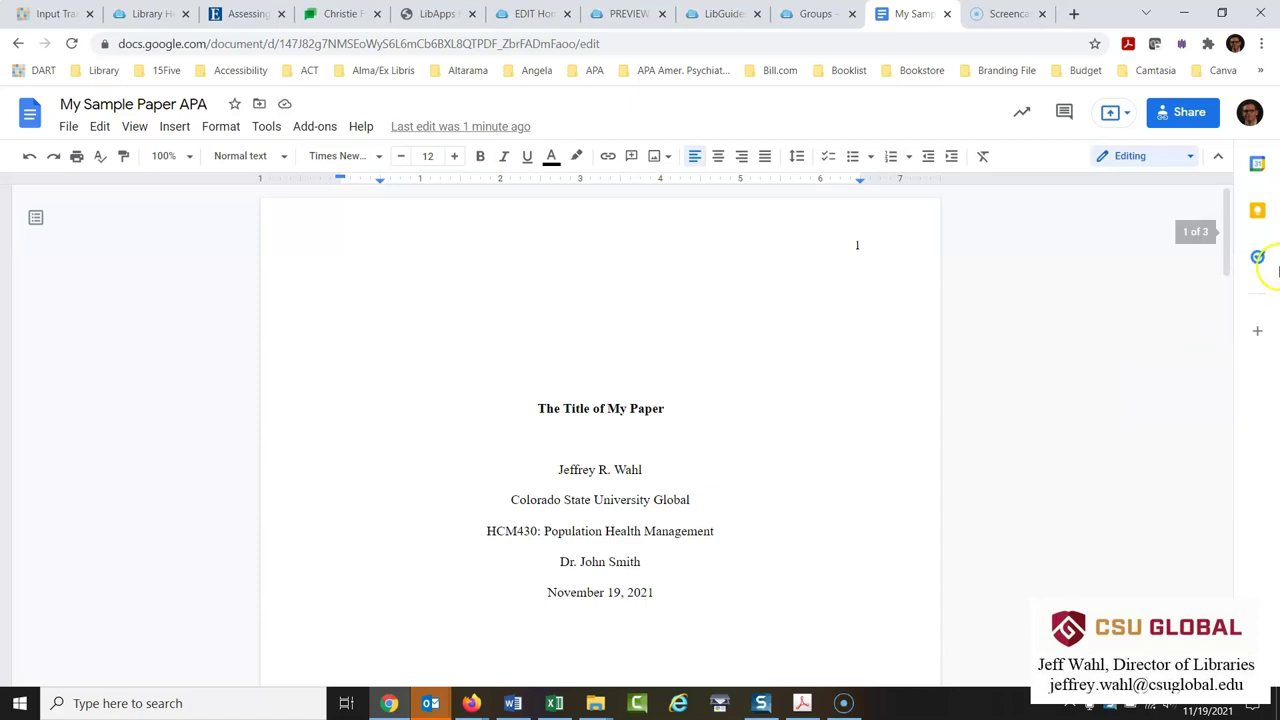
pyautogui.moveTo(1227, 250); pyautogui.dragTo(1207, 216)
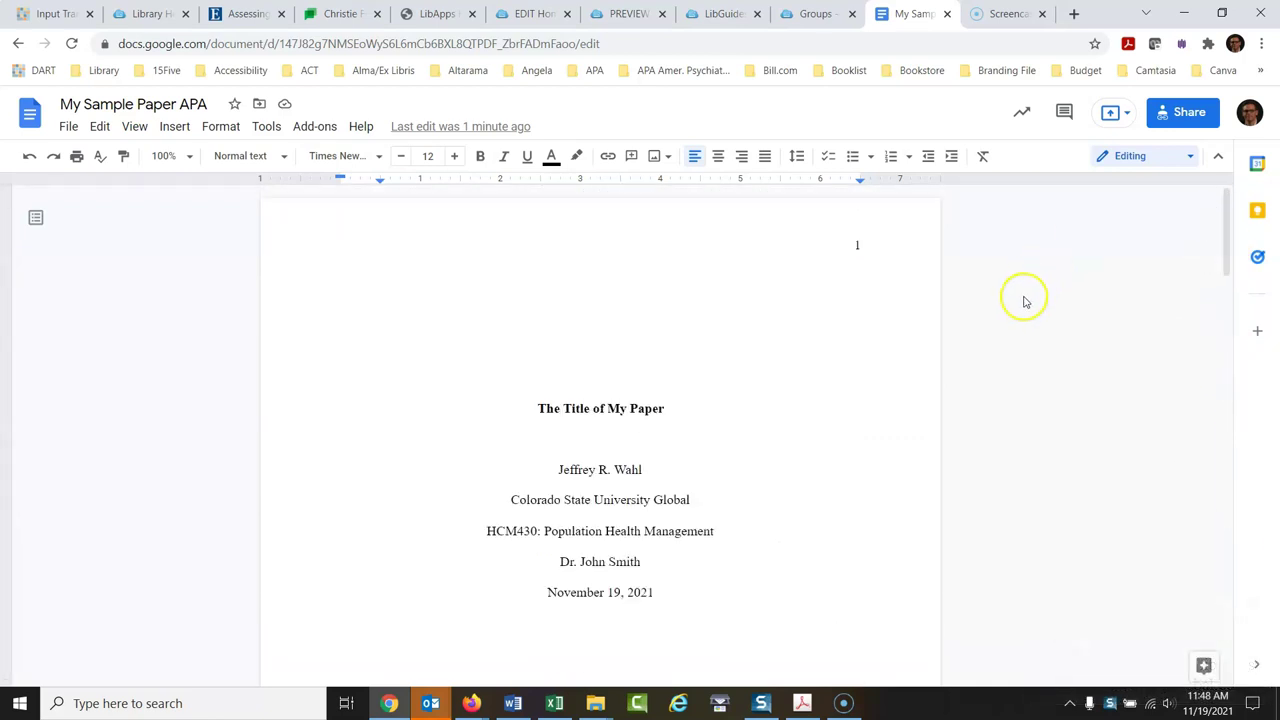